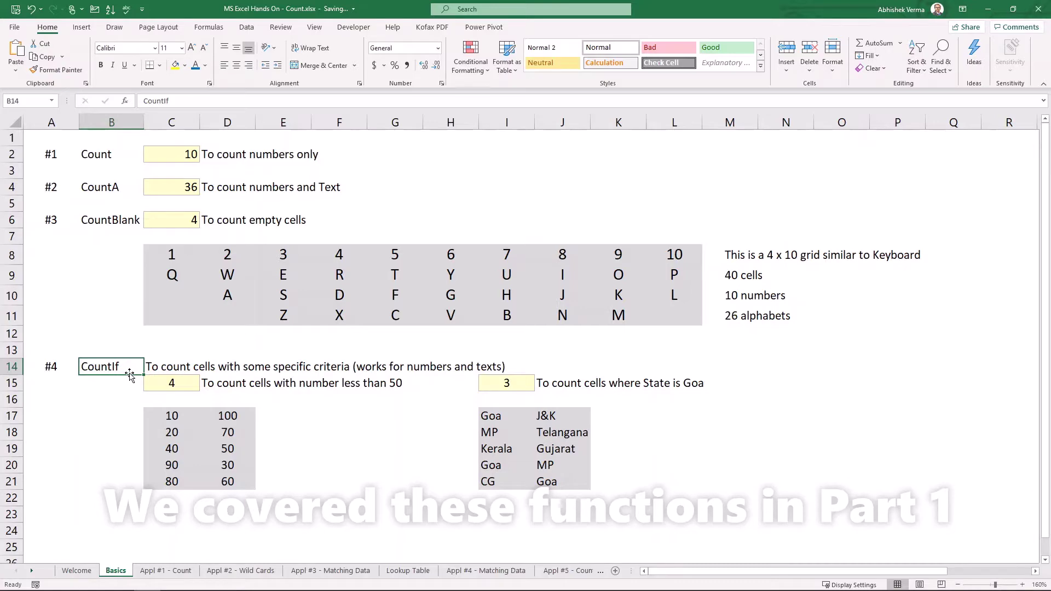
Step: Go to the Appl #2 - Wild Cards sheet and inspect the COUNTIF wildcard formulas answering Q1 and Q4
key("ctrl+Page_Down")
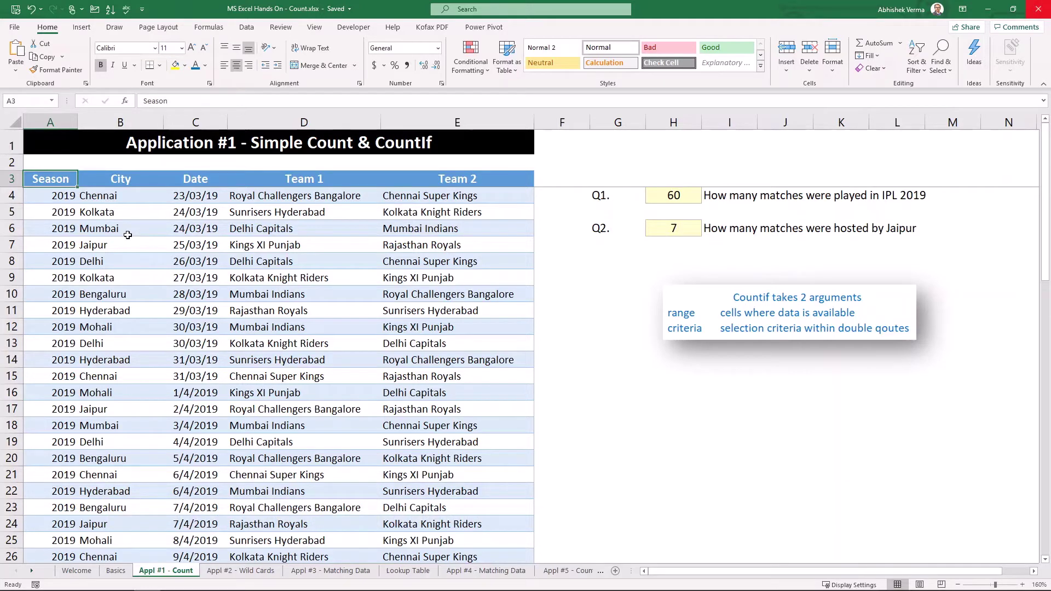
key("ctrl+Page_Down")
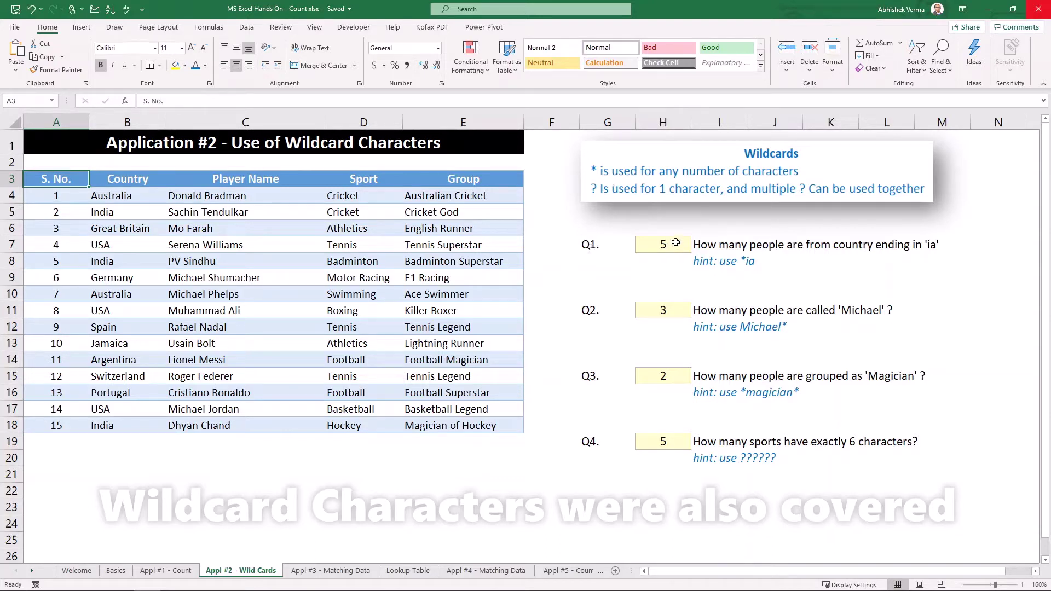
left_click(676, 242)
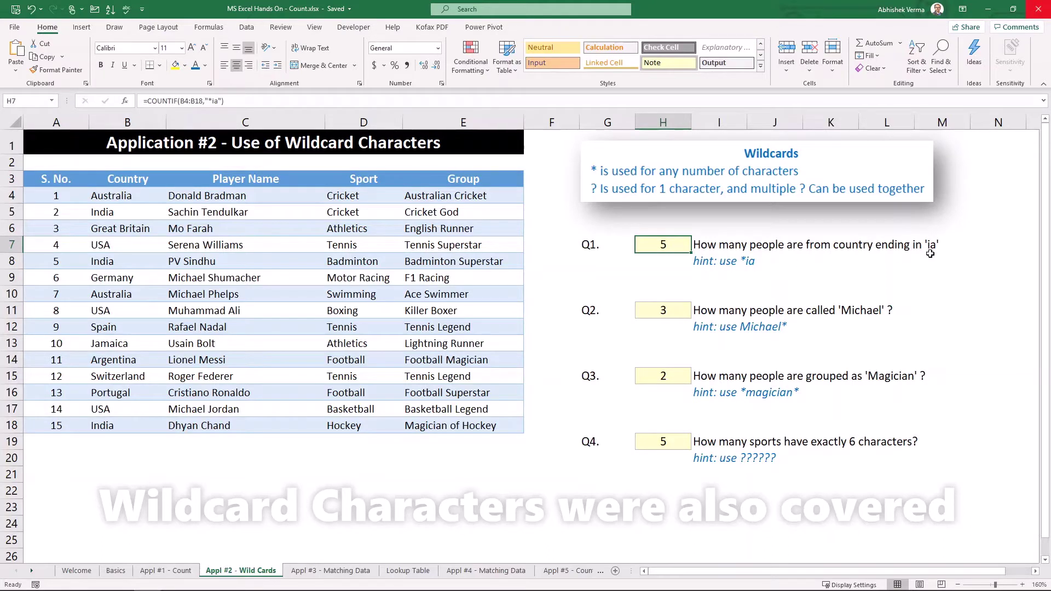
key("F2")
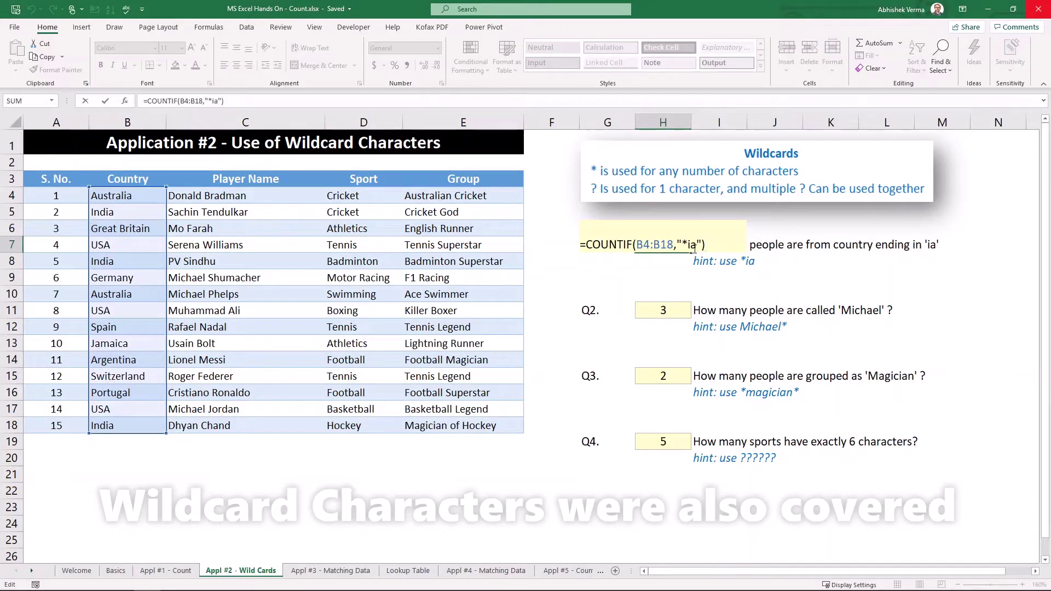
key("Return")
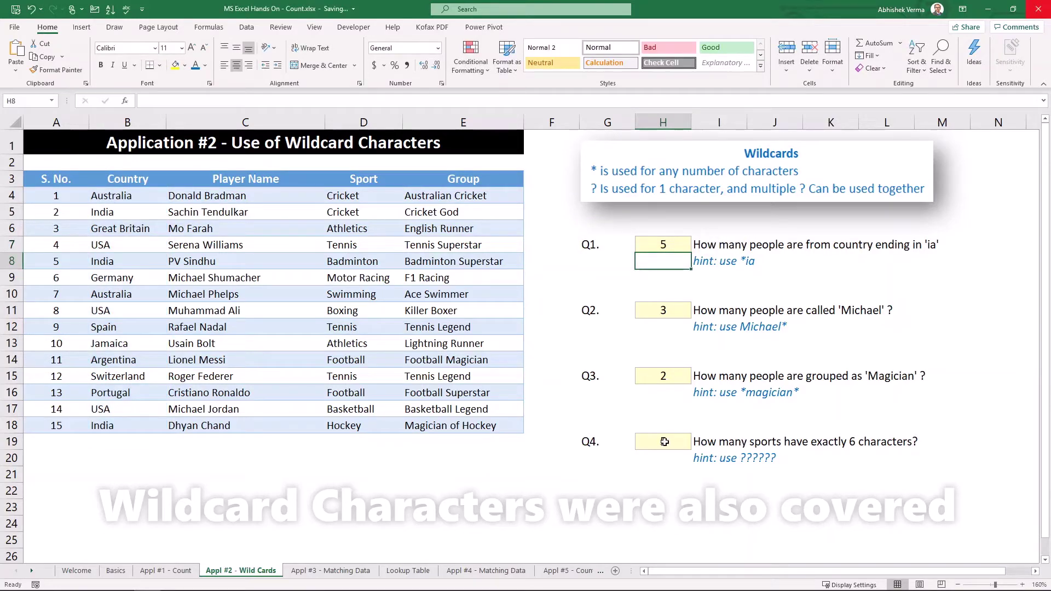
key("F2")
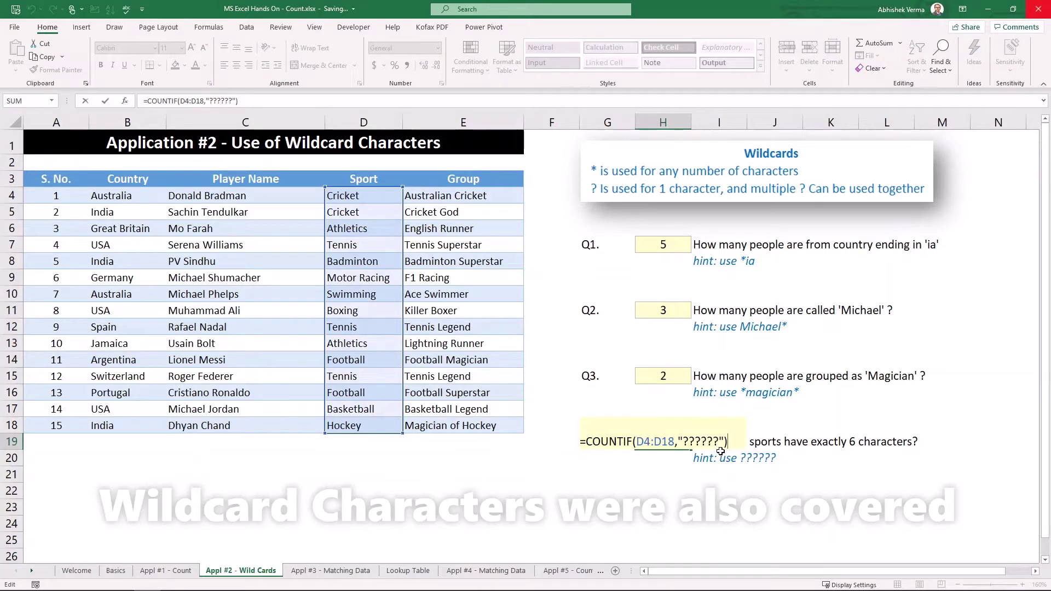
key("Return")
key("Up")
key("Down")
key("Up")
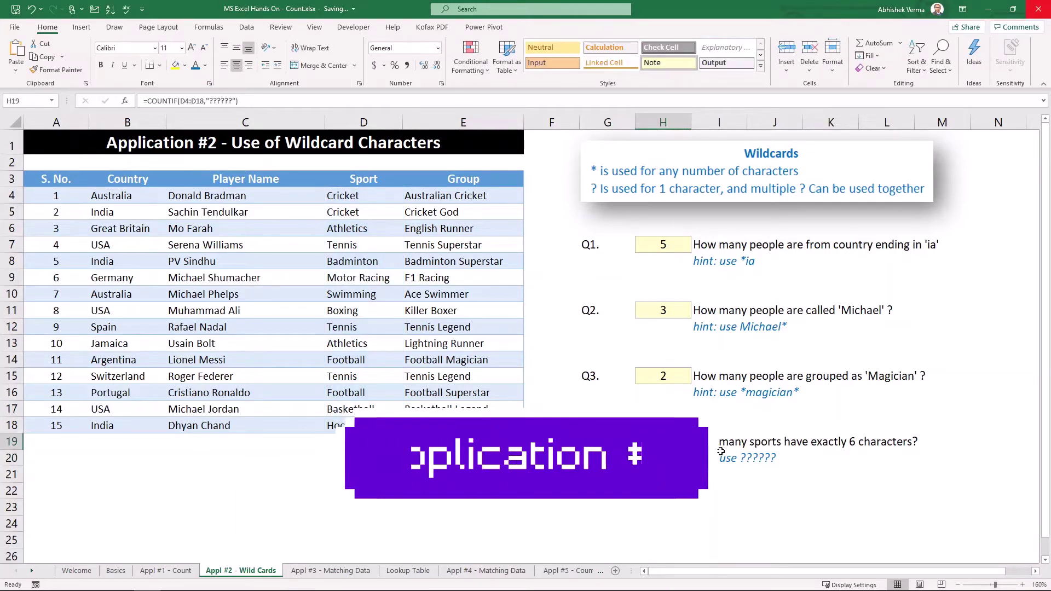
Step: Go to the Appl #3 - Matching Data sheet and examine the extent of its Bowler list
key("ctrl+Page_Down")
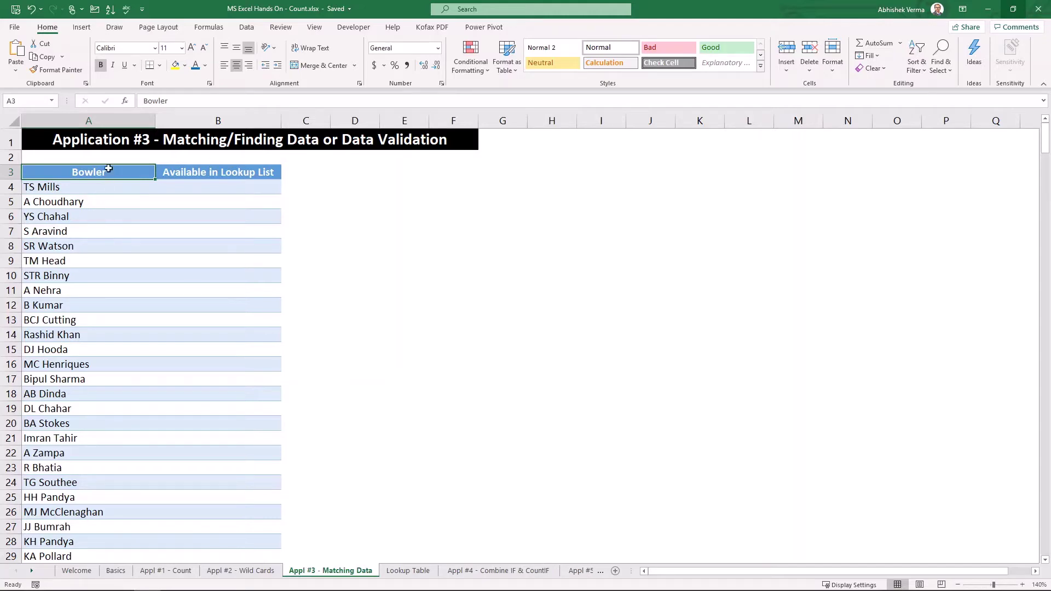
key("ctrl+Down")
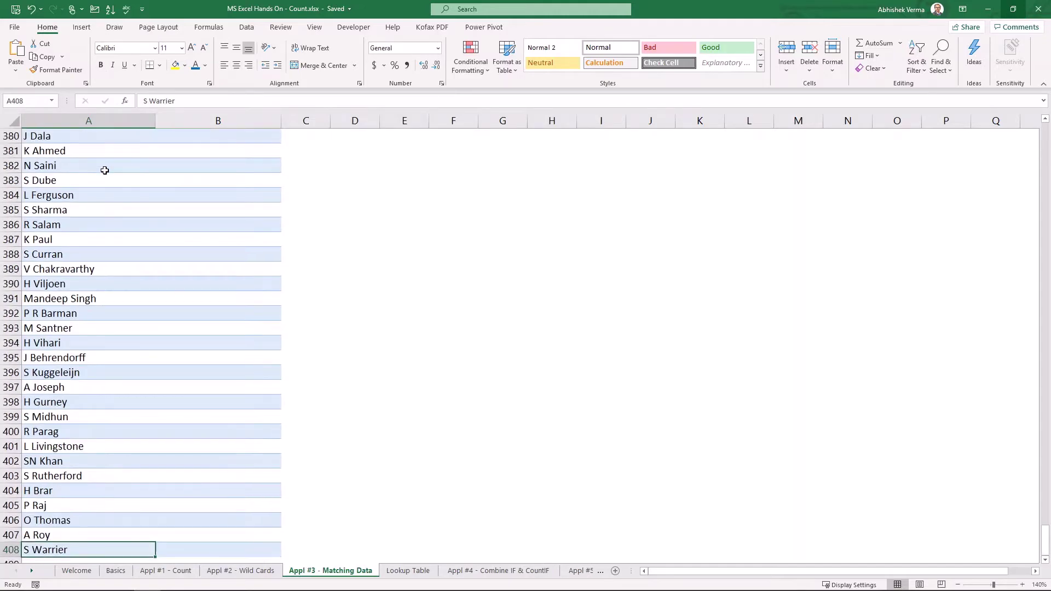
key("Down")
key("Up")
key("ctrl+Up")
key("Down")
key("Up")
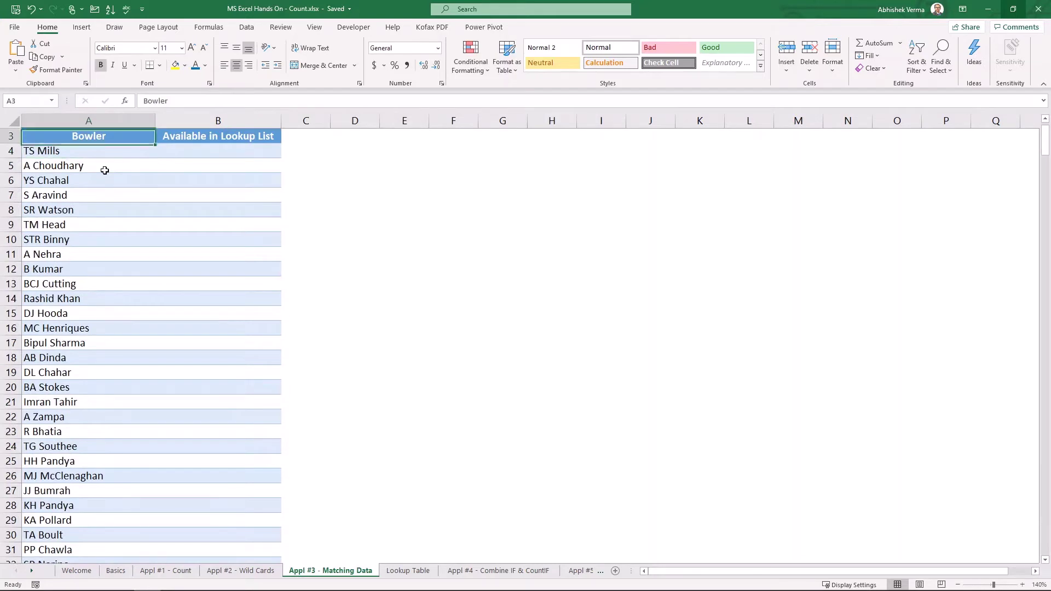
key("ctrl+Up")
key("Down")
key("Down")
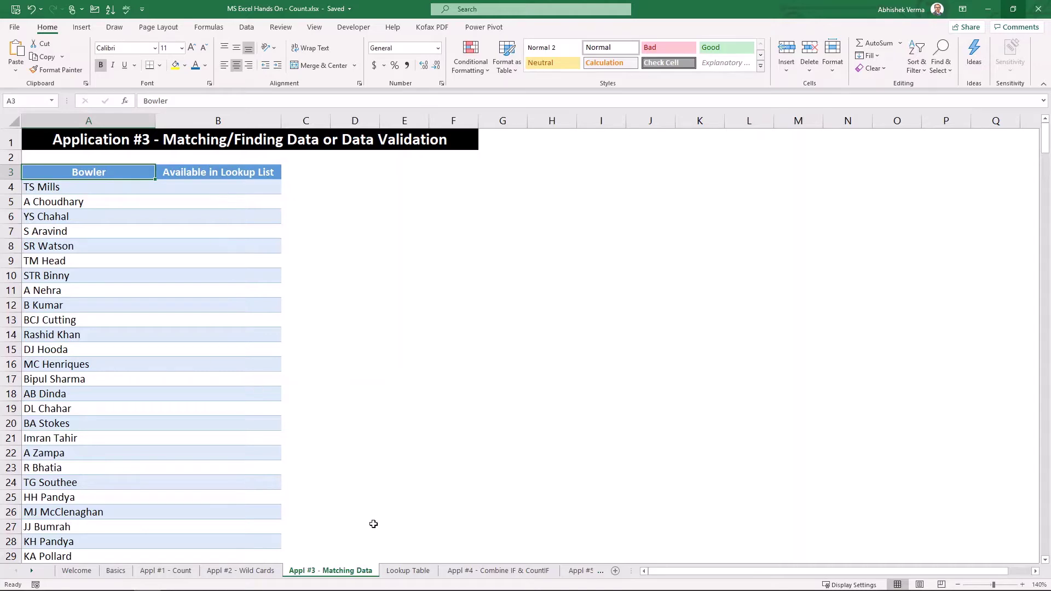
Step: Go to the Lookup Table sheet and examine its Bowler and Team list through to the last row
left_click(411, 572)
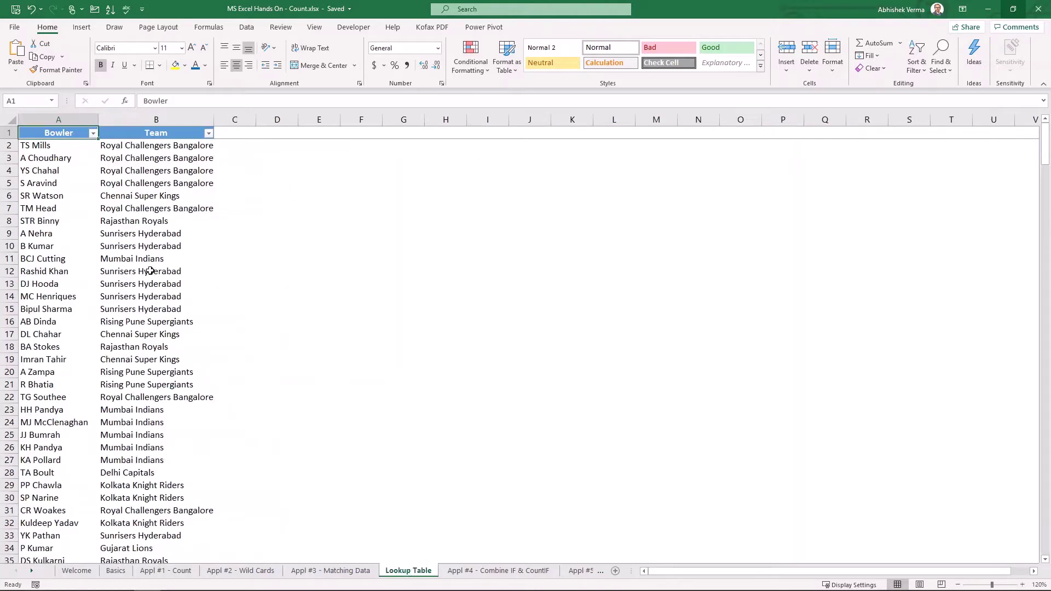
key("ctrl+Down")
key("Down")
key("Down")
key("Down")
key("Down")
key("Down")
key("Down")
key("Down")
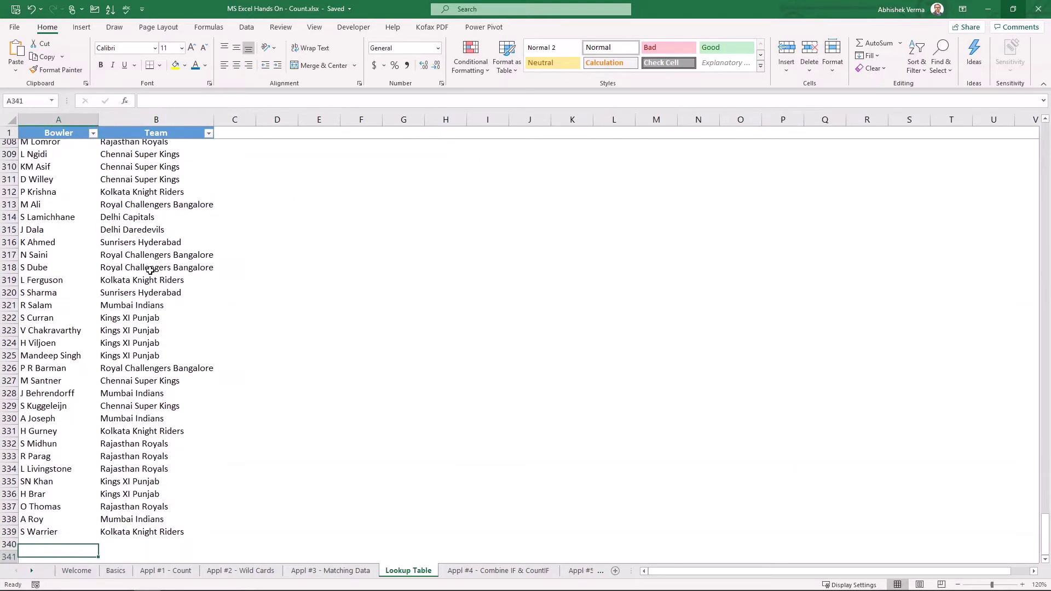
key("ctrl+Up")
key("ctrl+Up")
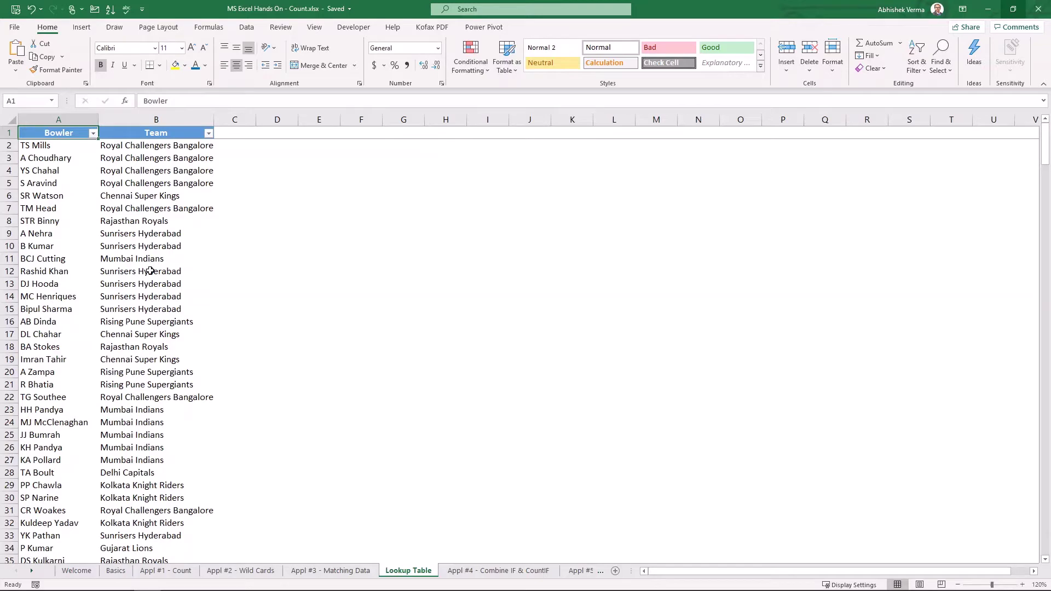
Step: Compare the first bowler on the Appl #3 - Matching Data sheet with the bowlers in the Lookup Table sheet
key("ctrl+Page_Up")
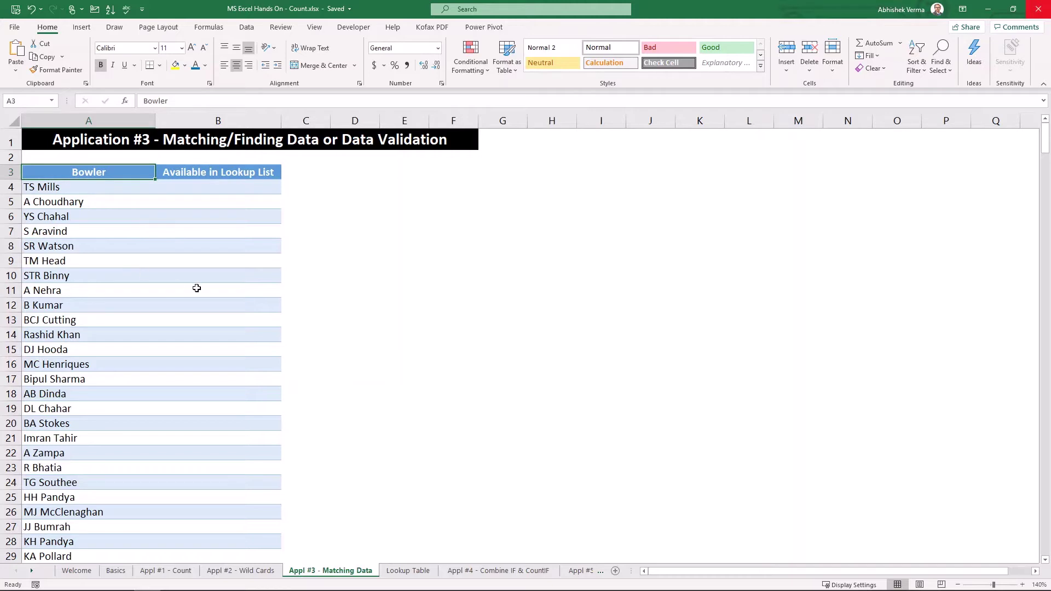
left_click(97, 192)
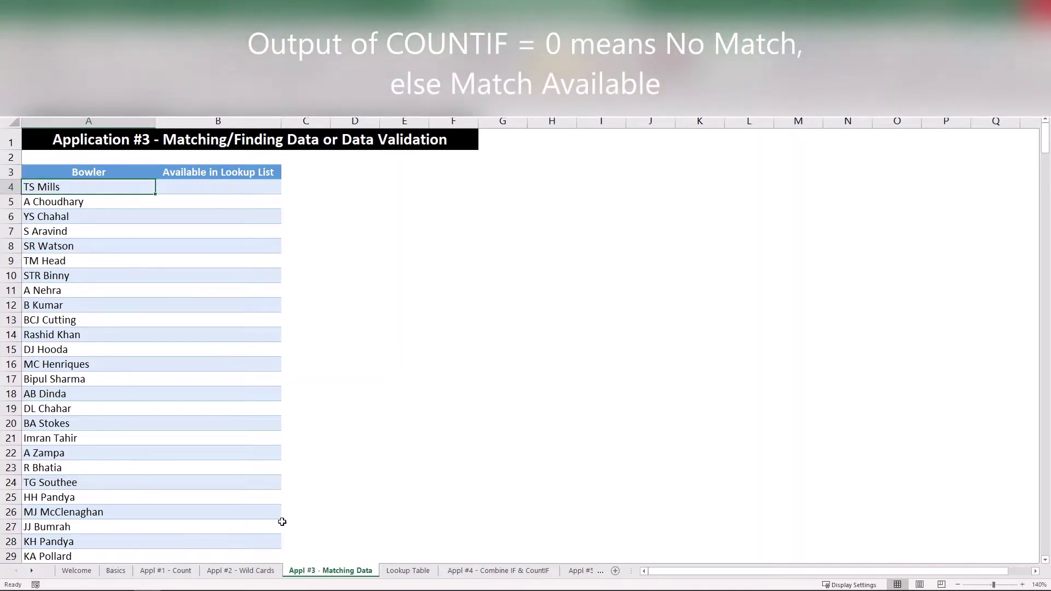
left_click(408, 571)
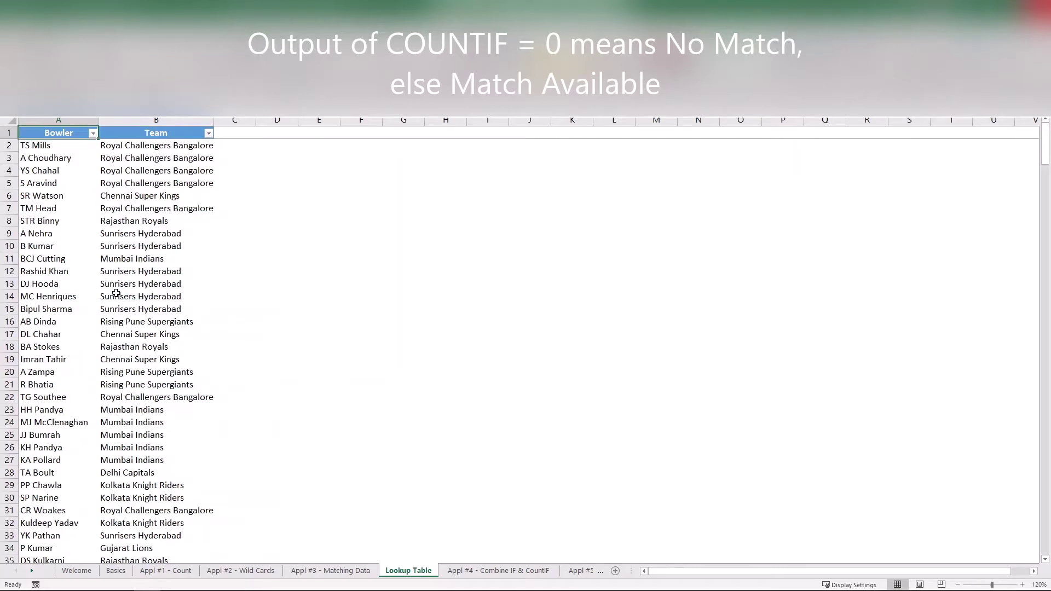
left_click(345, 572)
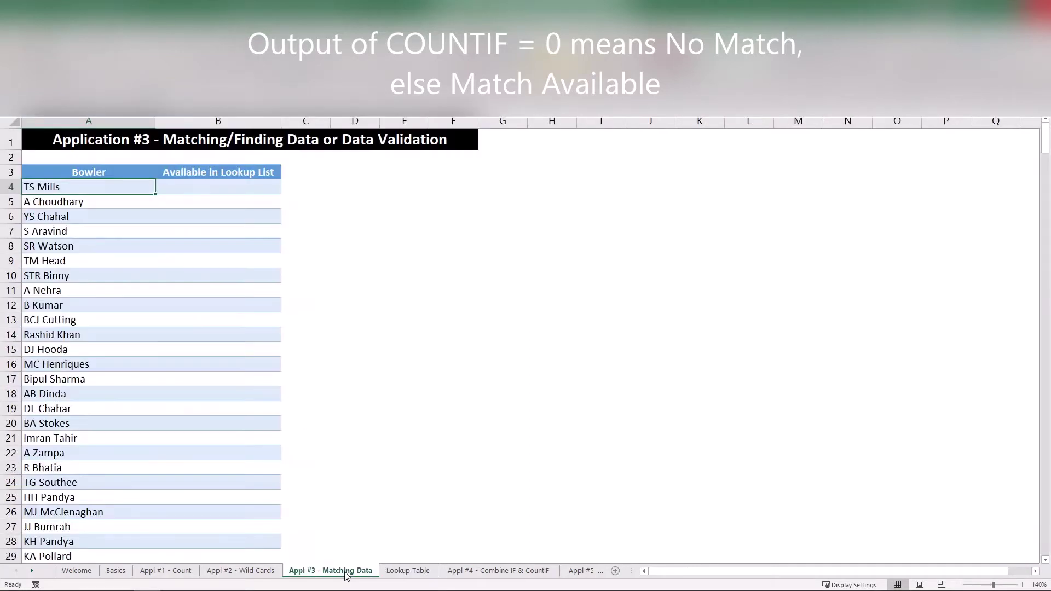
Step: In B4 of Appl #3 - Matching Data, enter a COUNTIF formula counting bowler A4 within 'Lookup Table'!A2:A339
left_click(206, 188)
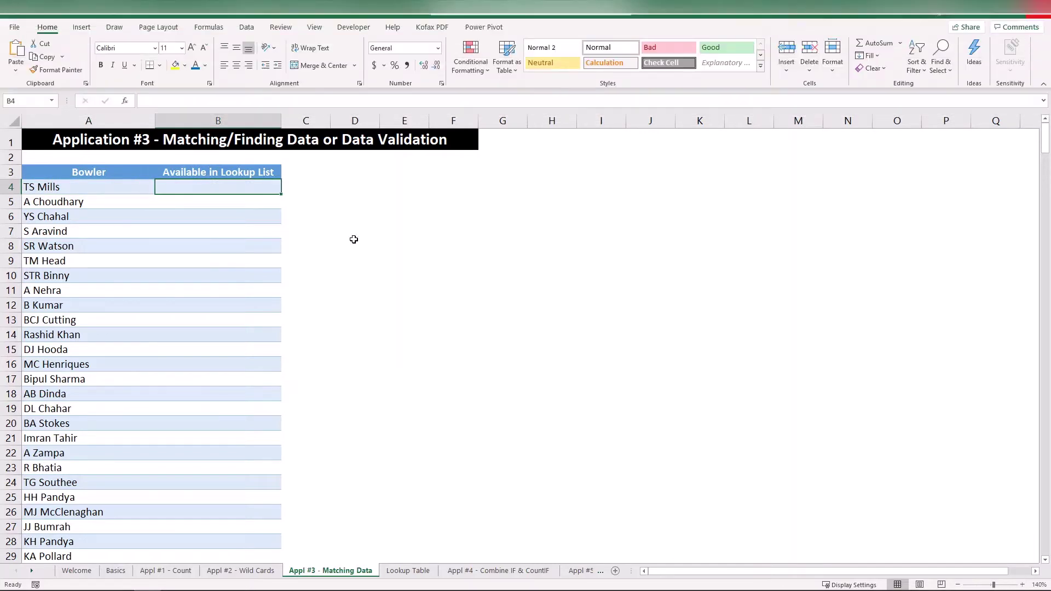
type("=countif")
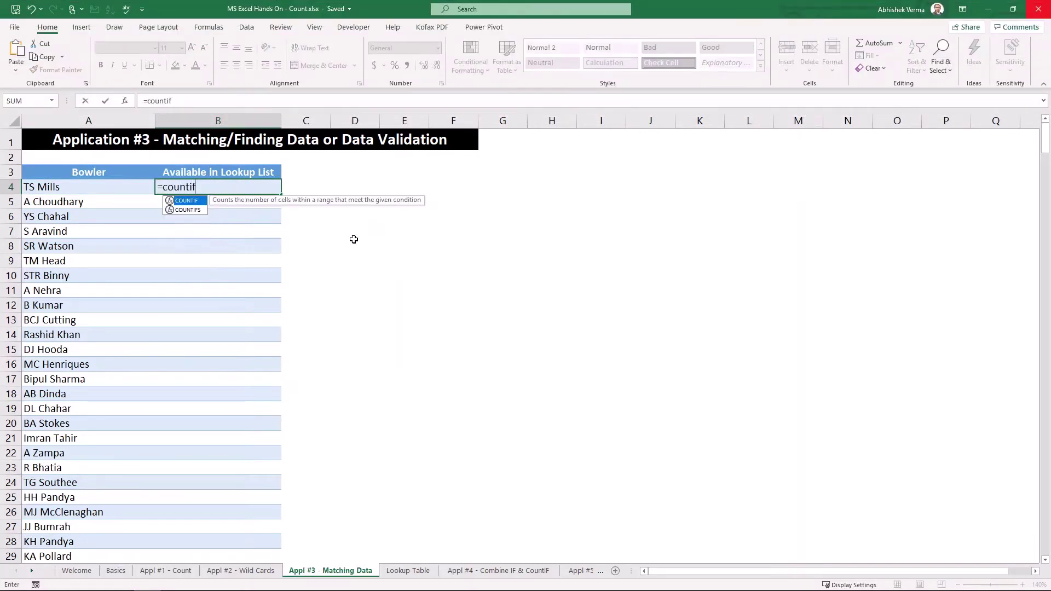
key("Tab")
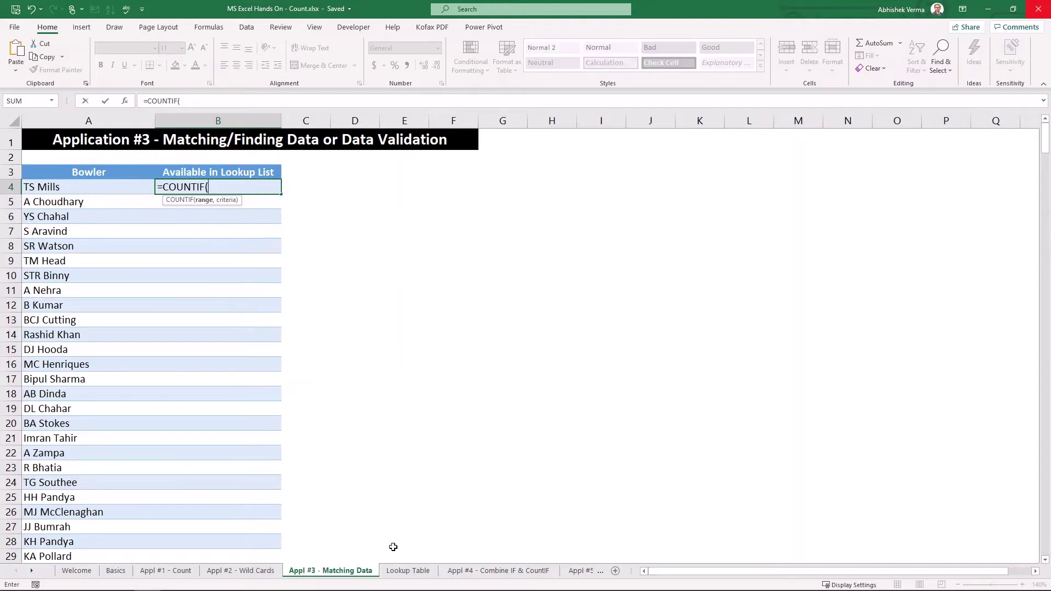
left_click(407, 570)
left_click(74, 145)
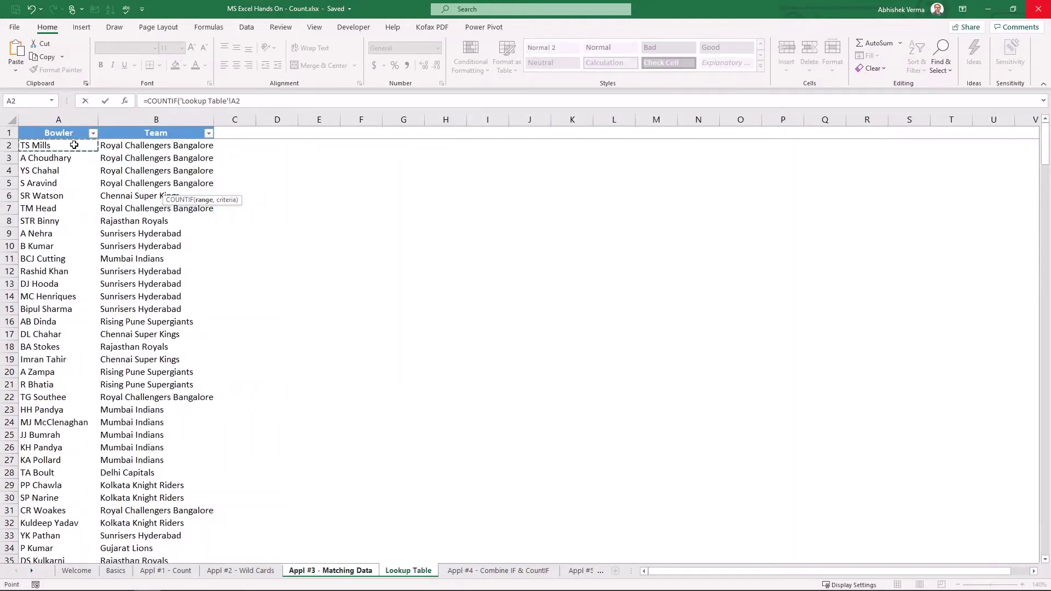
key("ctrl+shift+Down")
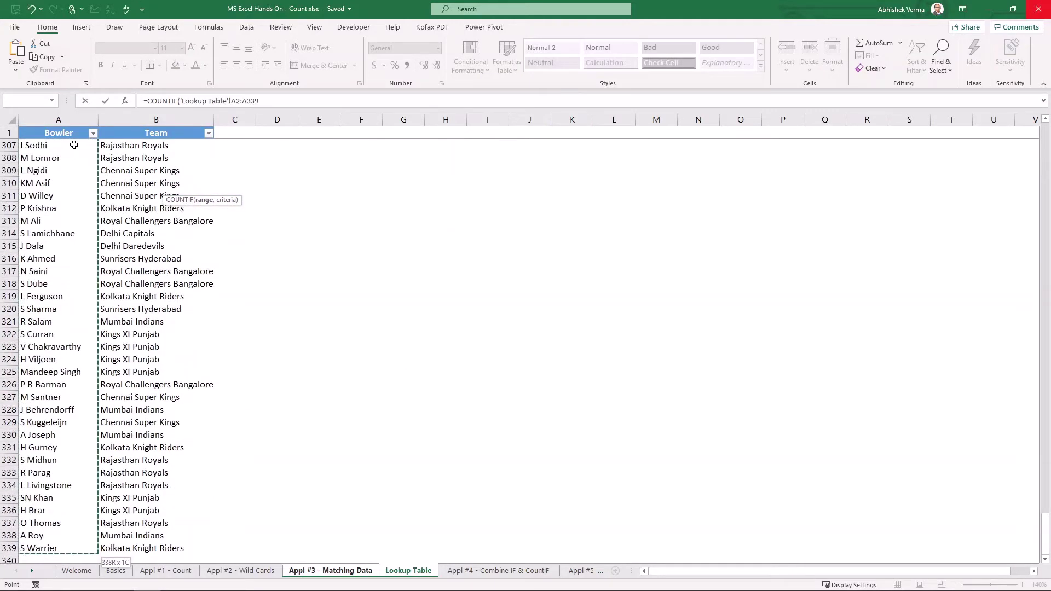
type(",")
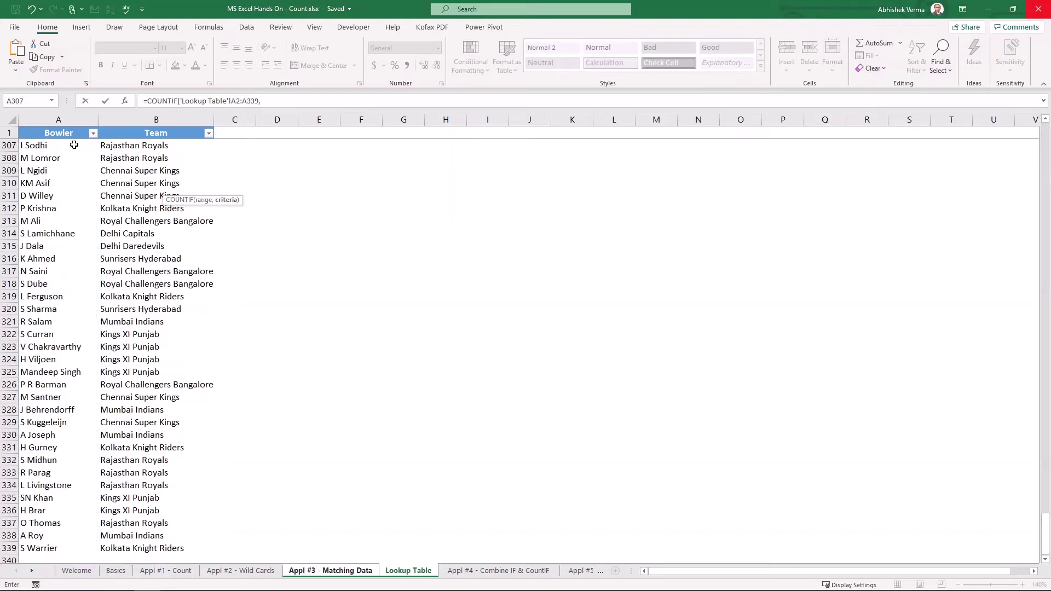
left_click(327, 572)
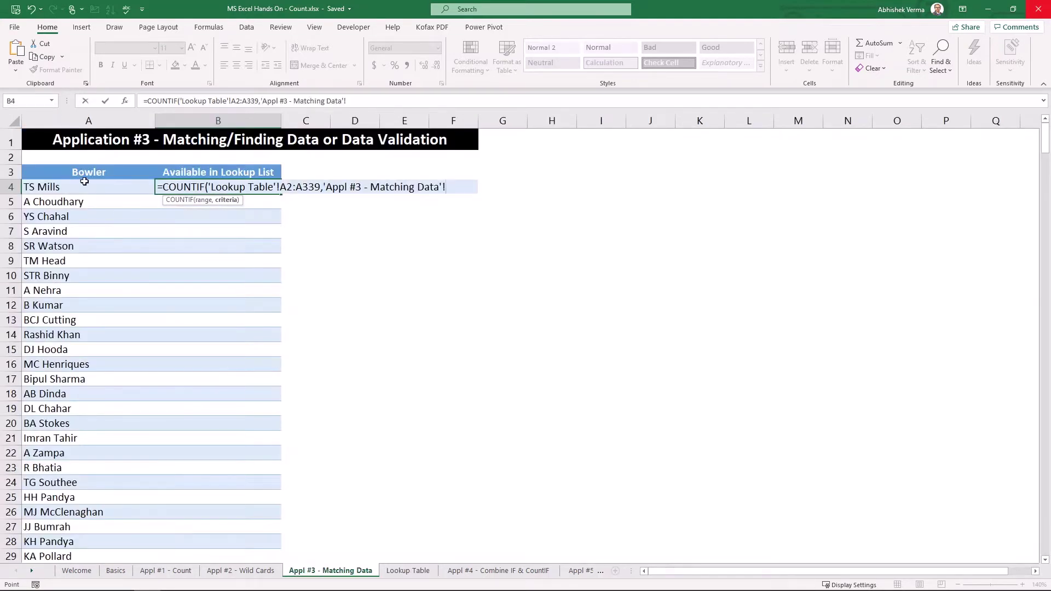
left_click(84, 186)
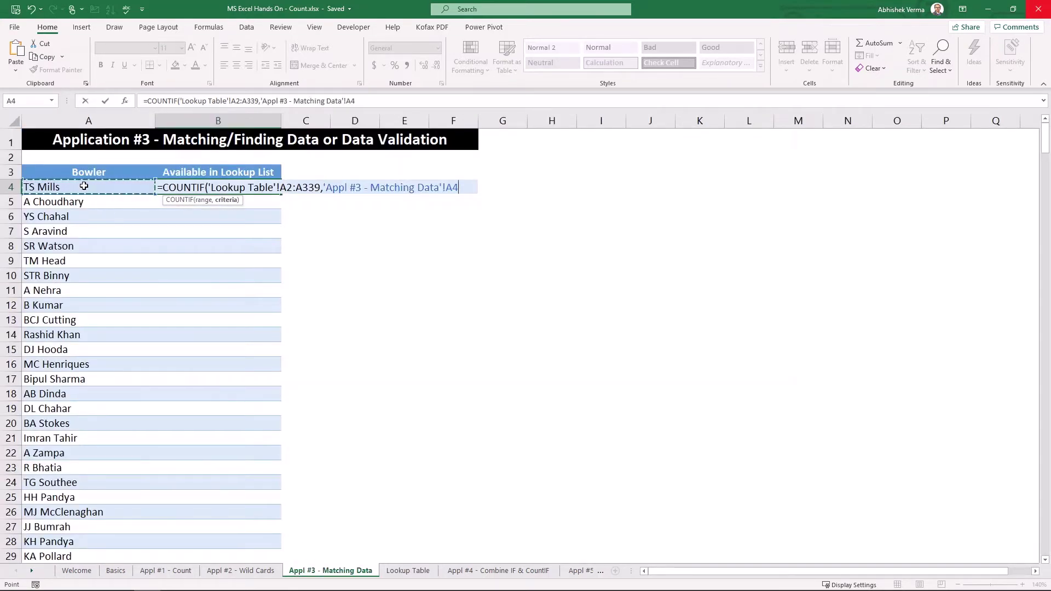
type(")")
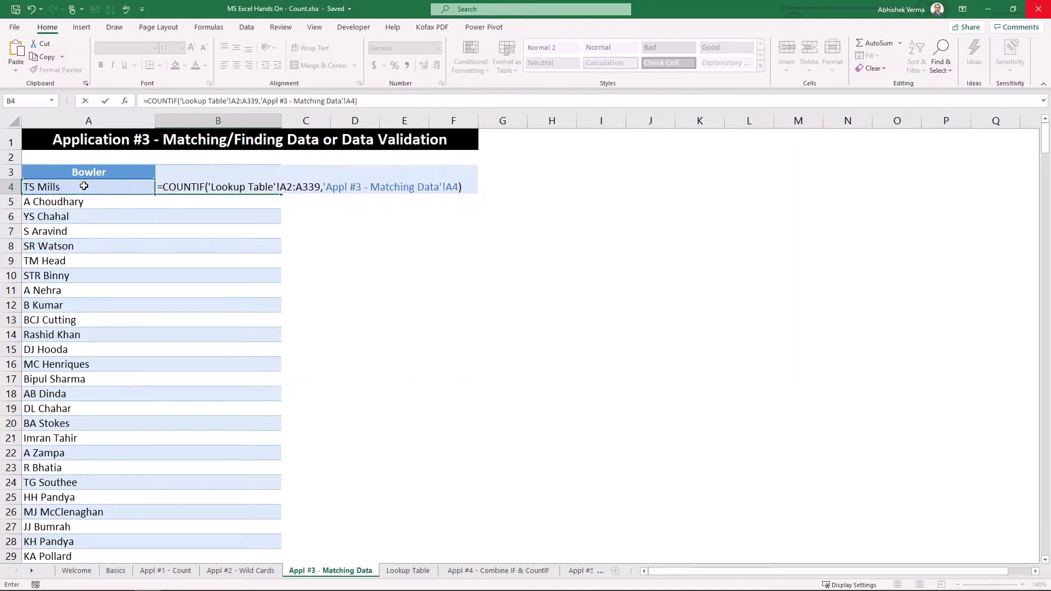
key("ctrl+Return")
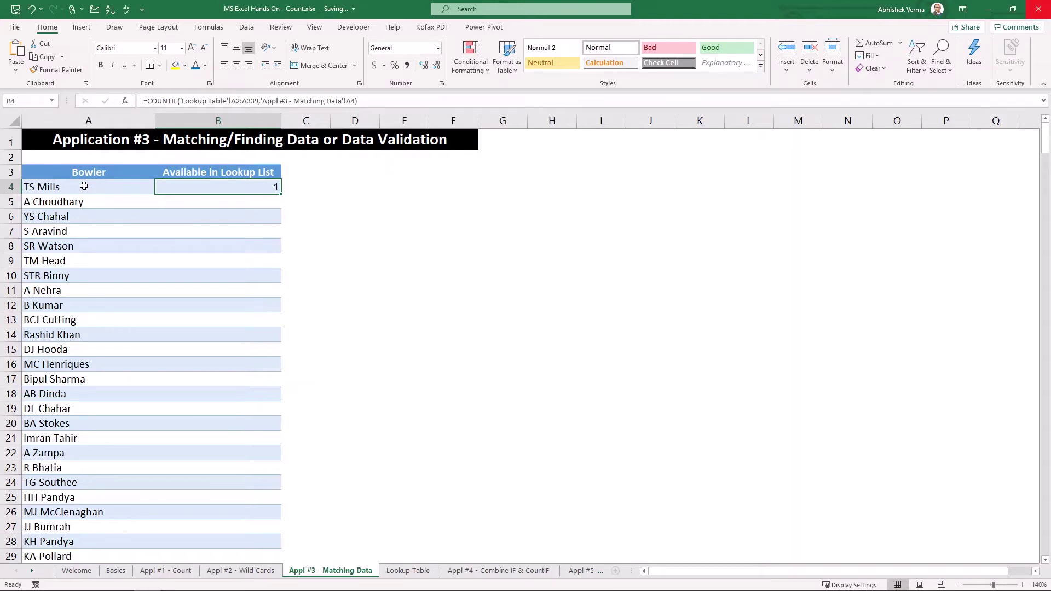
Step: Make the lookup range in the B4 COUNTIF formula absolute as $A$2:$A$339
left_click(237, 100)
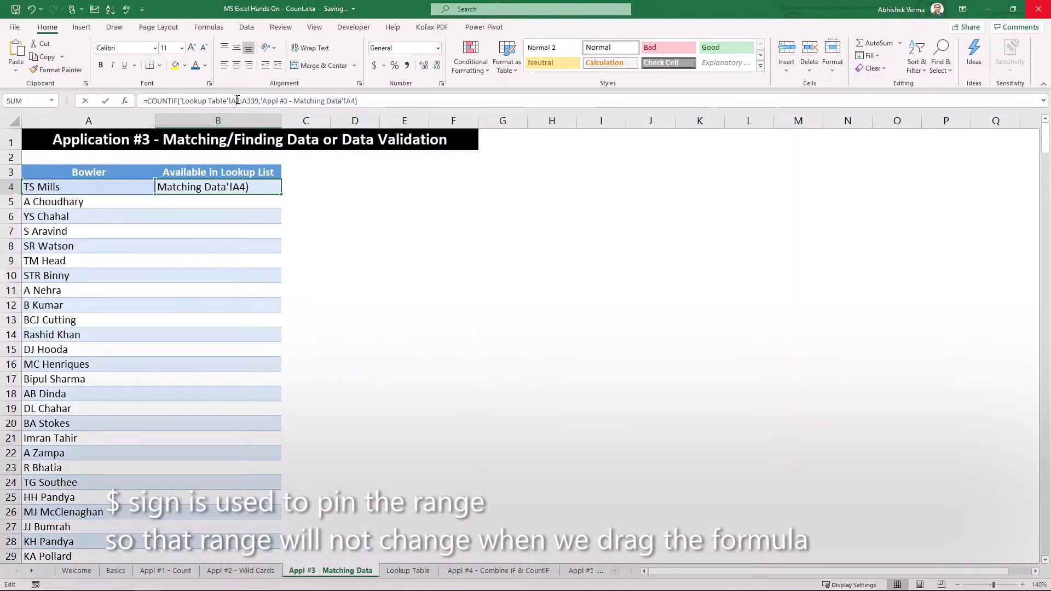
key("F4")
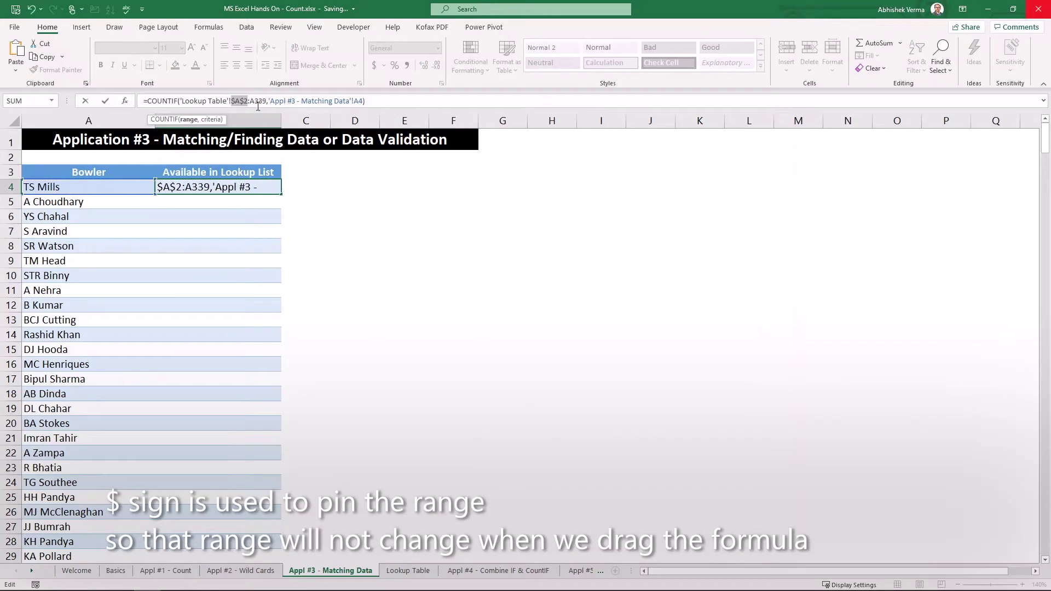
key("Right")
key("Right")
key("F4")
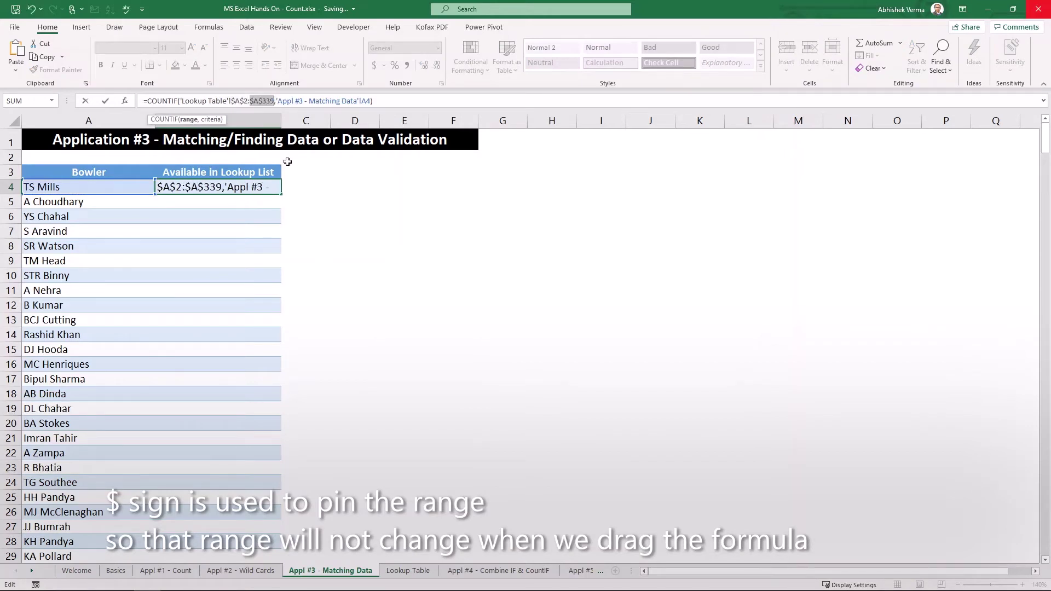
key("Return")
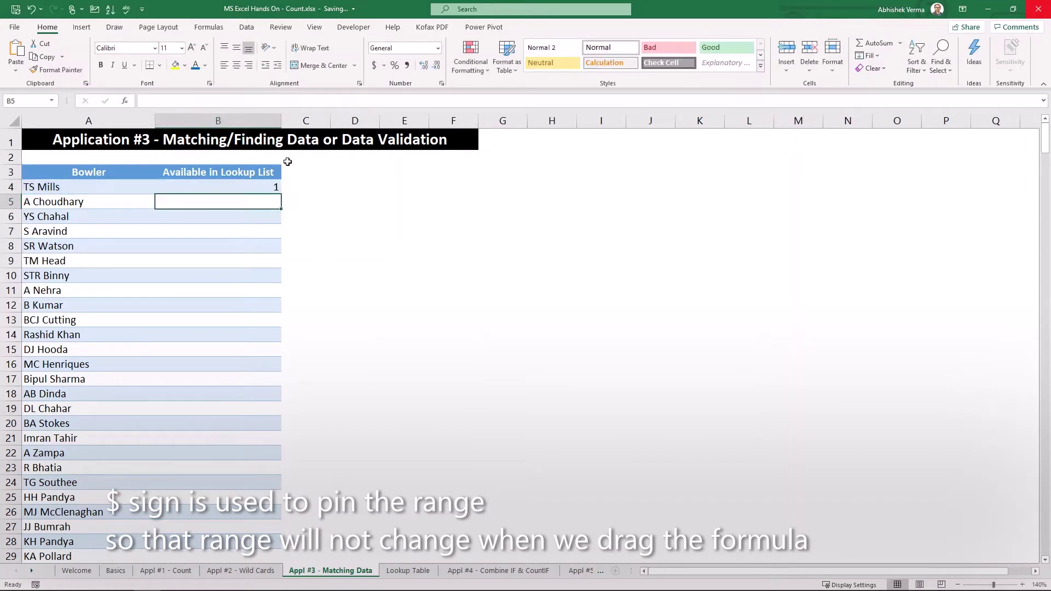
key("Up")
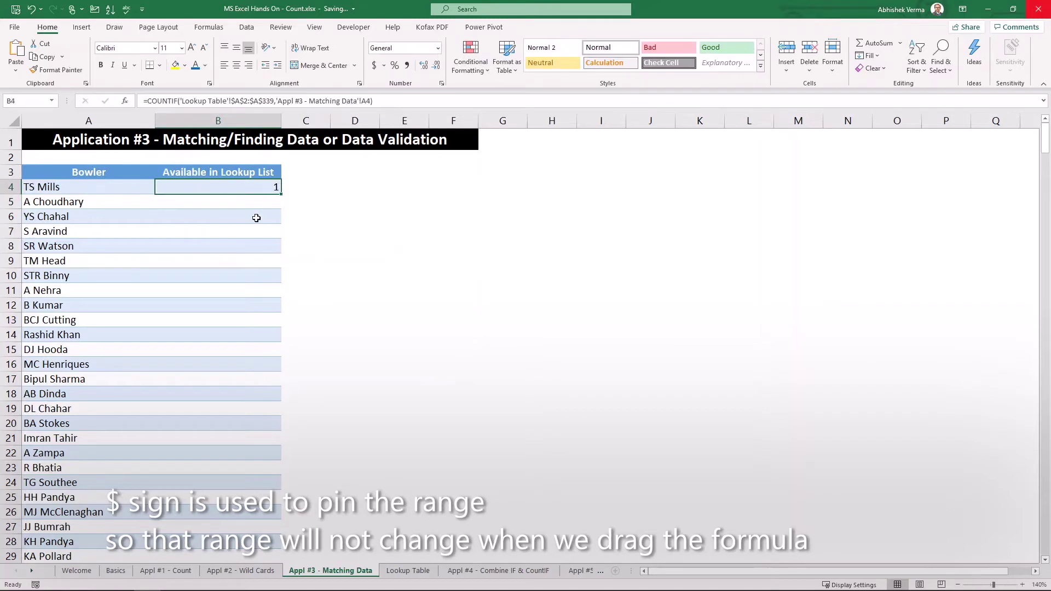
Step: Fill the B4 formula down the Available in Lookup List column and check it through the last bowler row, 408
double_click(281, 194)
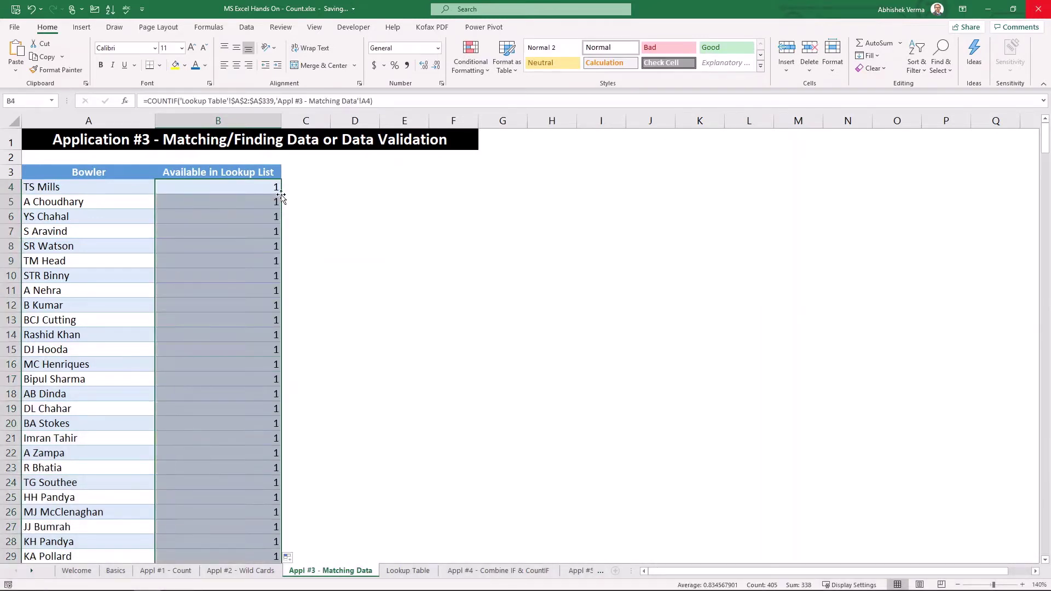
left_click(232, 265)
key("ctrl+Down")
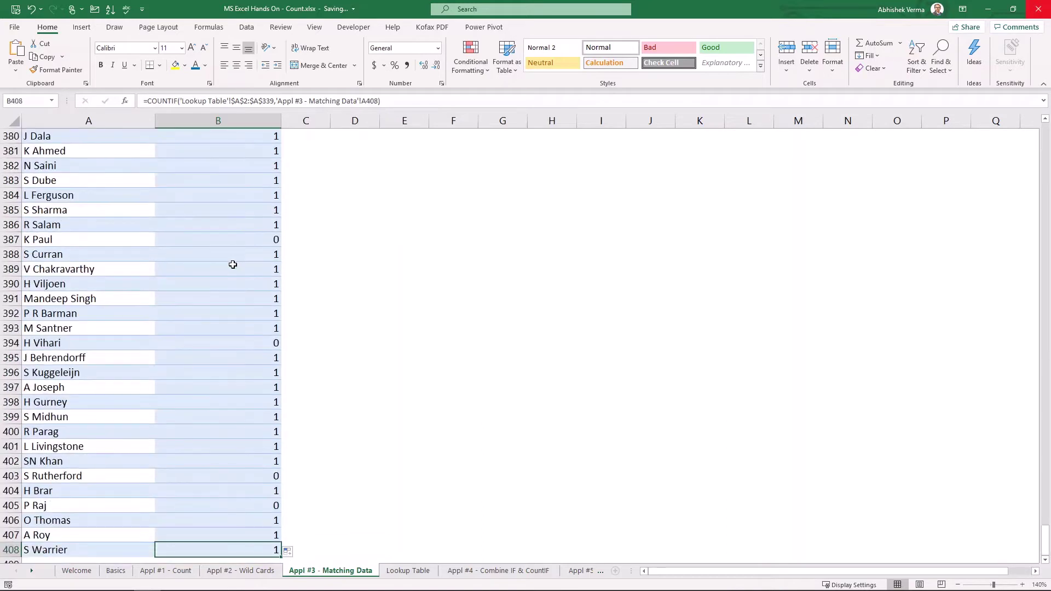
Step: Search the Lookup Table sheet for the bowler named in A403 of Appl #3 - Matching Data
key("Up")
key("Up")
key("Up")
key("Up")
key("Up")
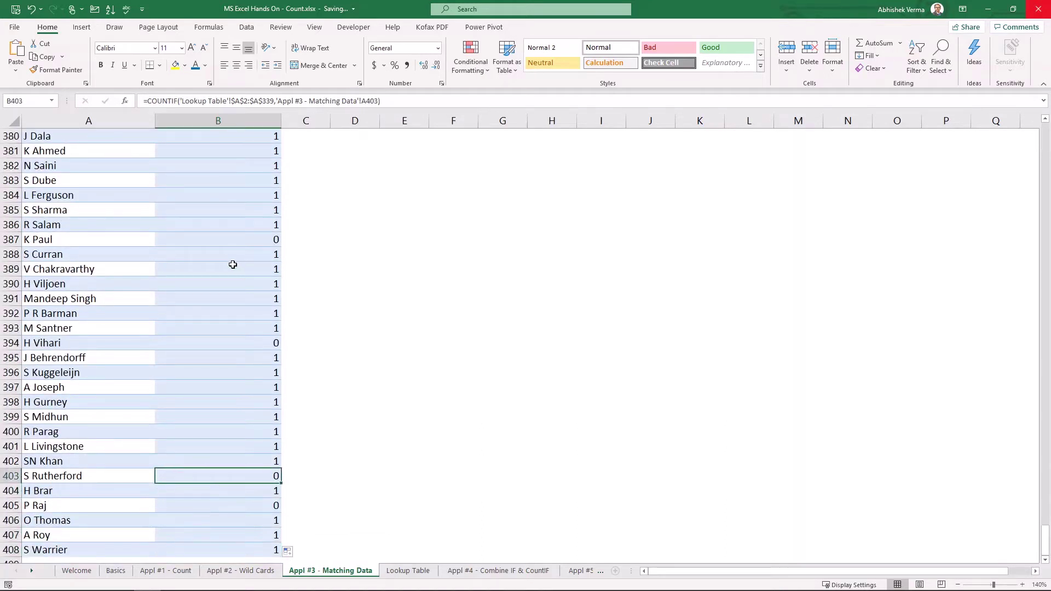
key("Left")
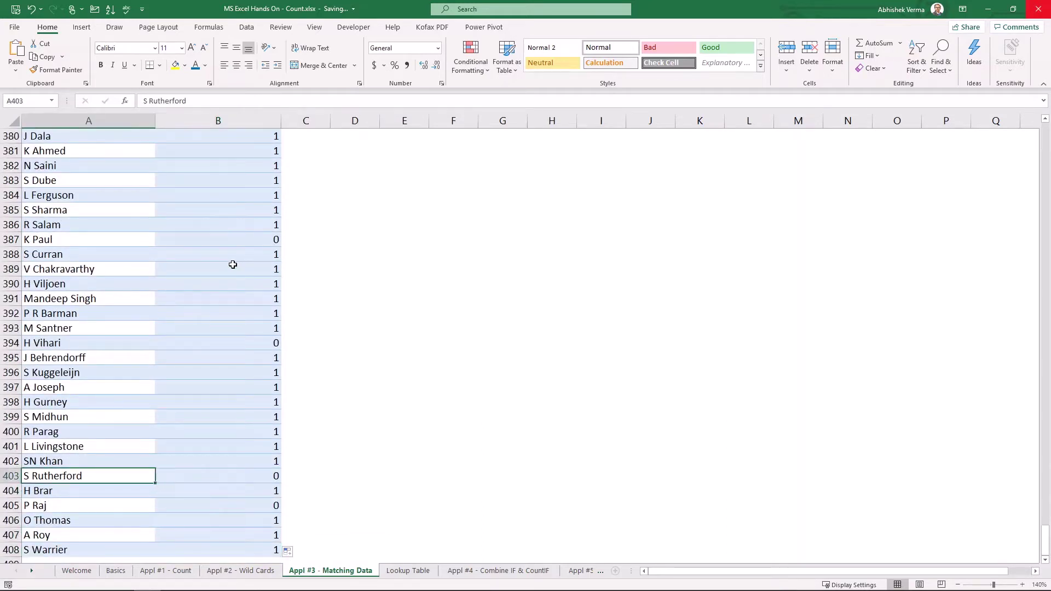
key("ctrl+c")
key("ctrl+Page_Down")
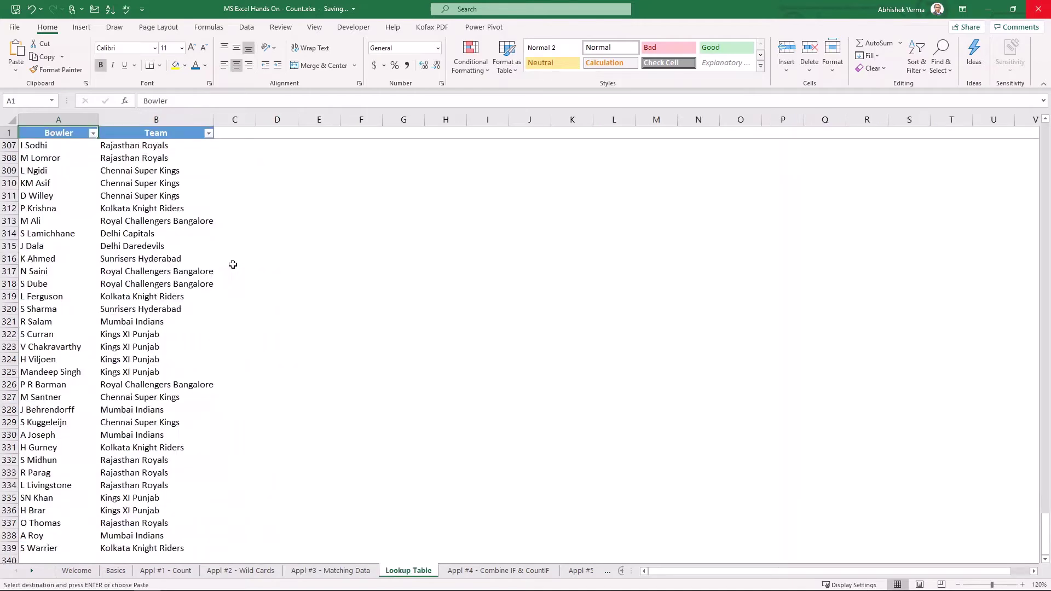
key("ctrl+f")
key("ctrl+v")
key("Return")
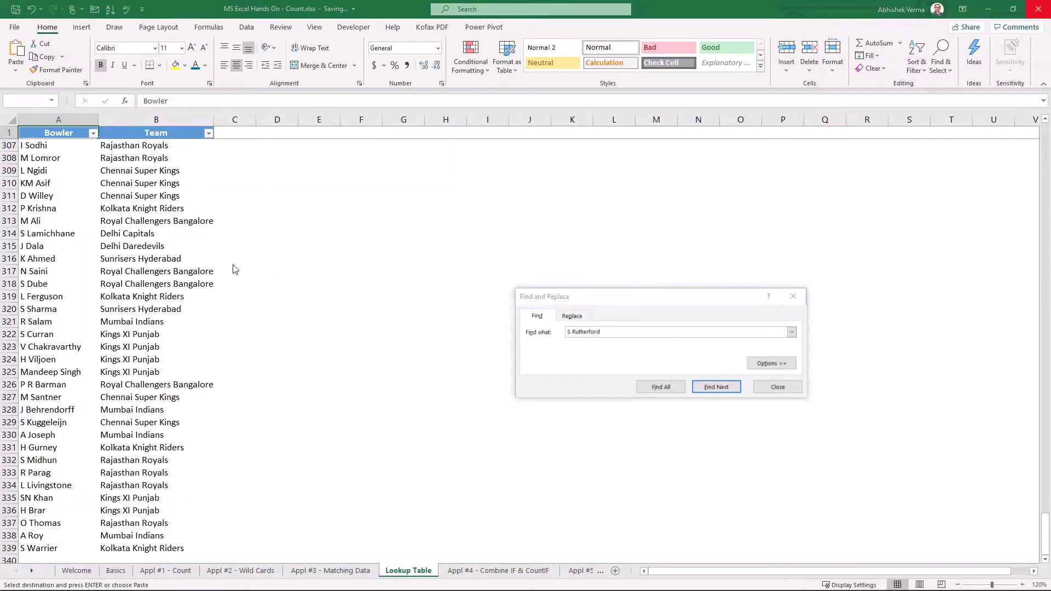
key("Return")
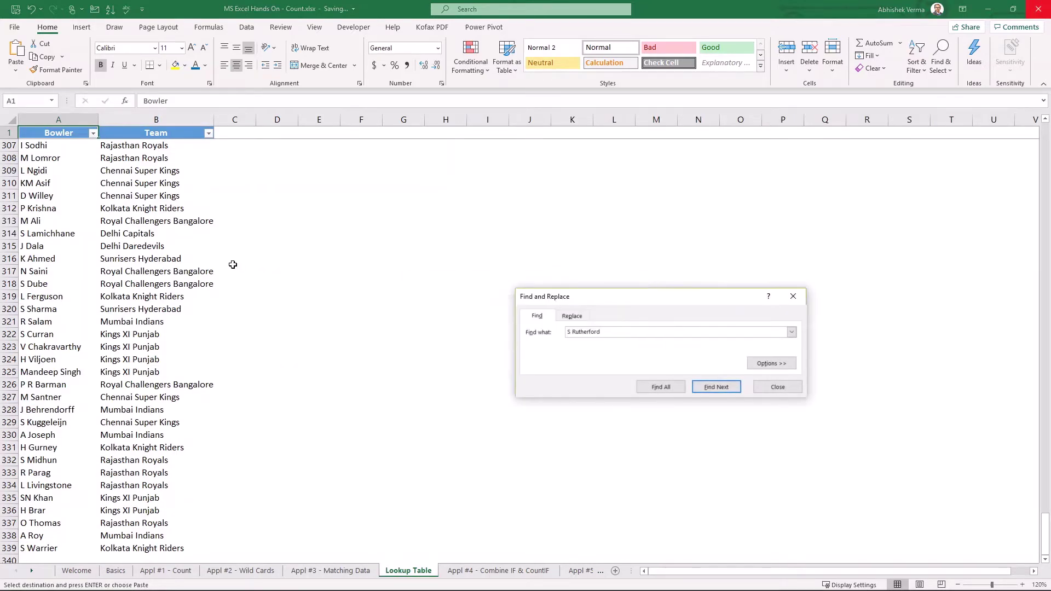
key("Escape")
key("ctrl+Page_Up")
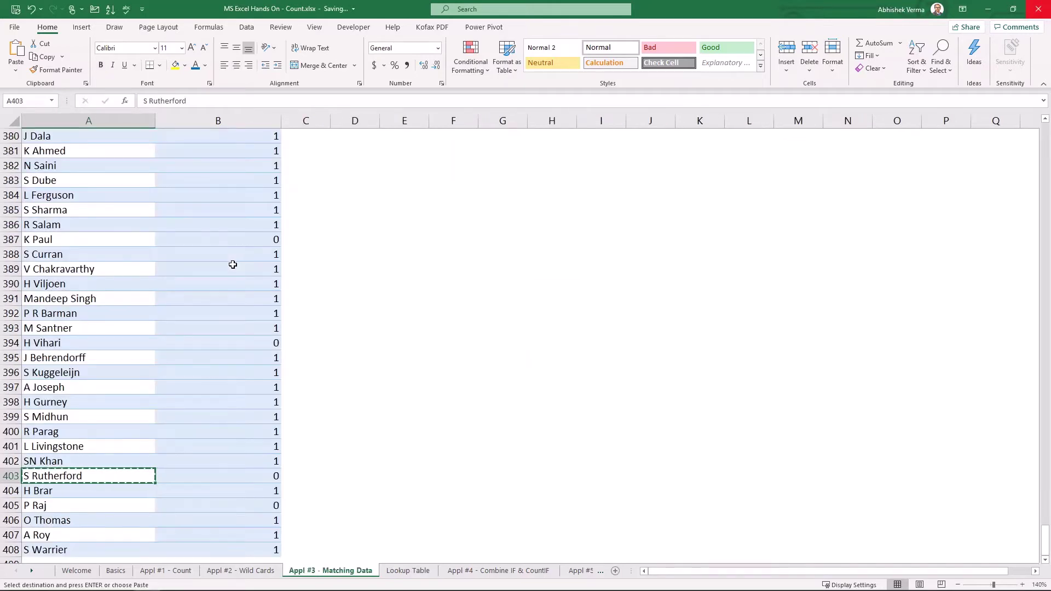
Step: Undo the fill of the B4 COUNTIF formula down the Available in Lookup List column
key("ctrl+Up")
scroll(232, 264, "up", 1)
left_click(233, 188)
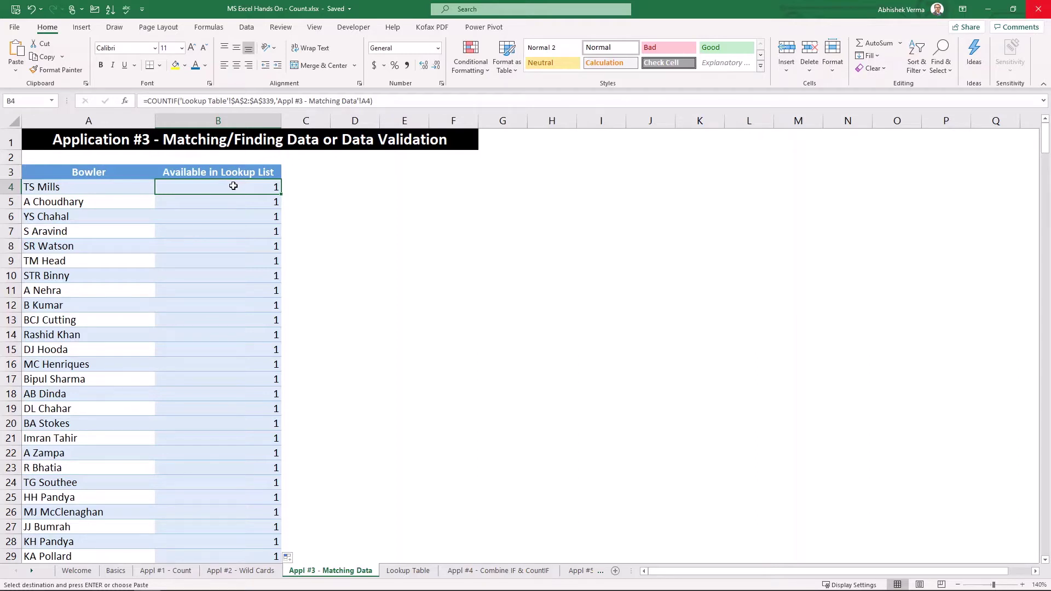
key("ctrl+z")
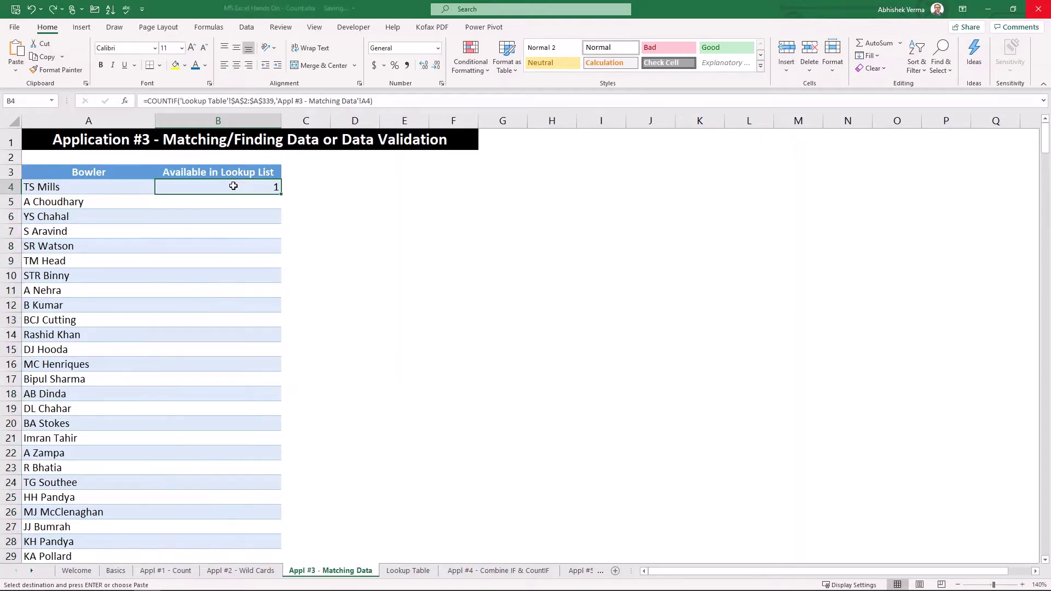
key("Up")
key("Down")
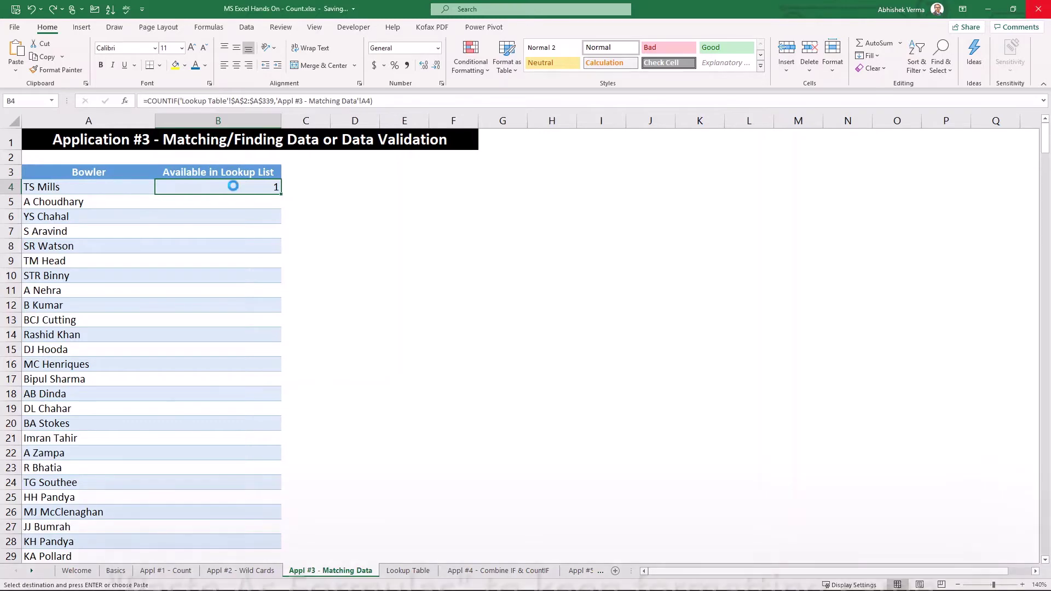
Step: Copy the B4 COUNTIF formula and paste it as formulas only into B4:B408
key("ctrl+c")
key("Left")
key("ctrl+Down")
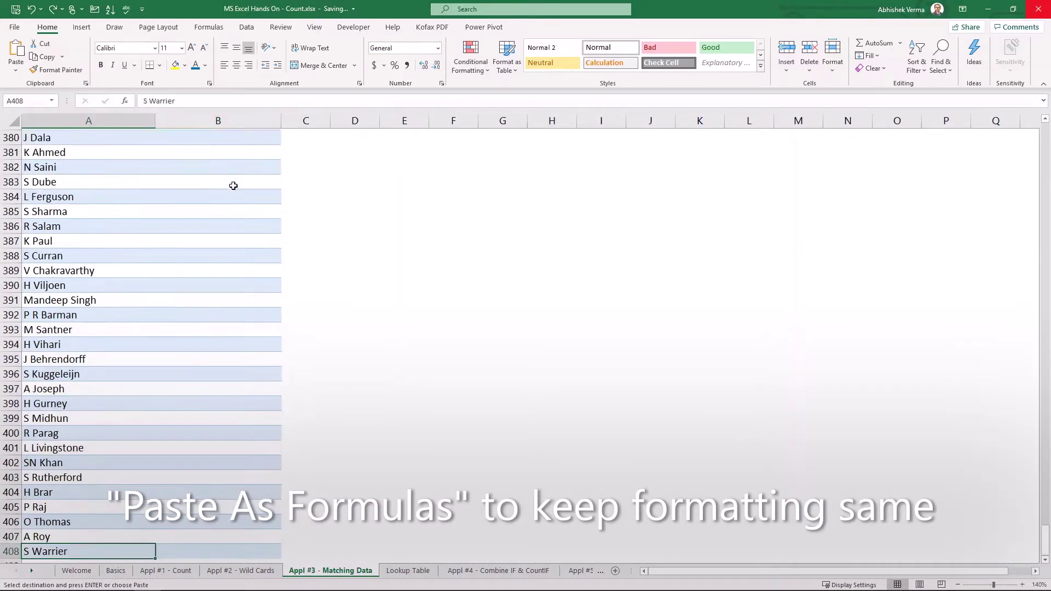
key("Right")
key("ctrl+shift+Up")
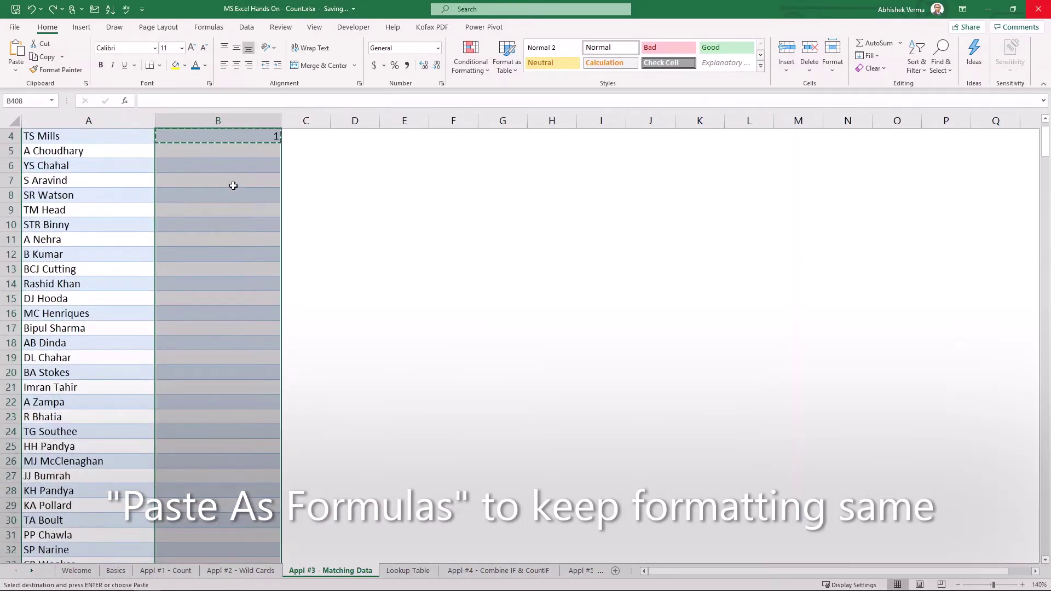
key("shift+F10")
key("Down")
key("Down")
key("Right")
key("Right")
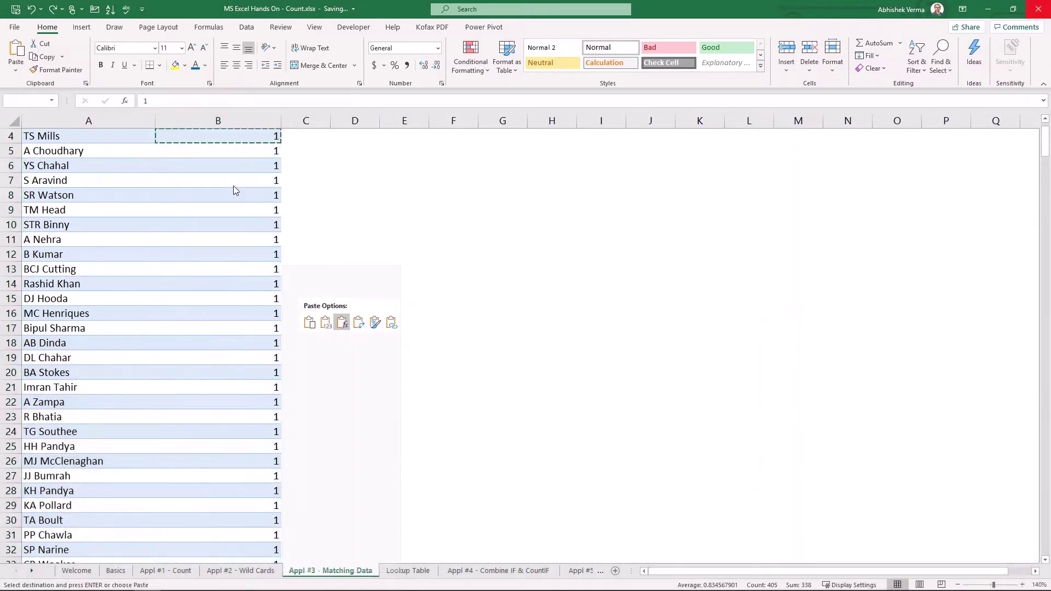
key("Return")
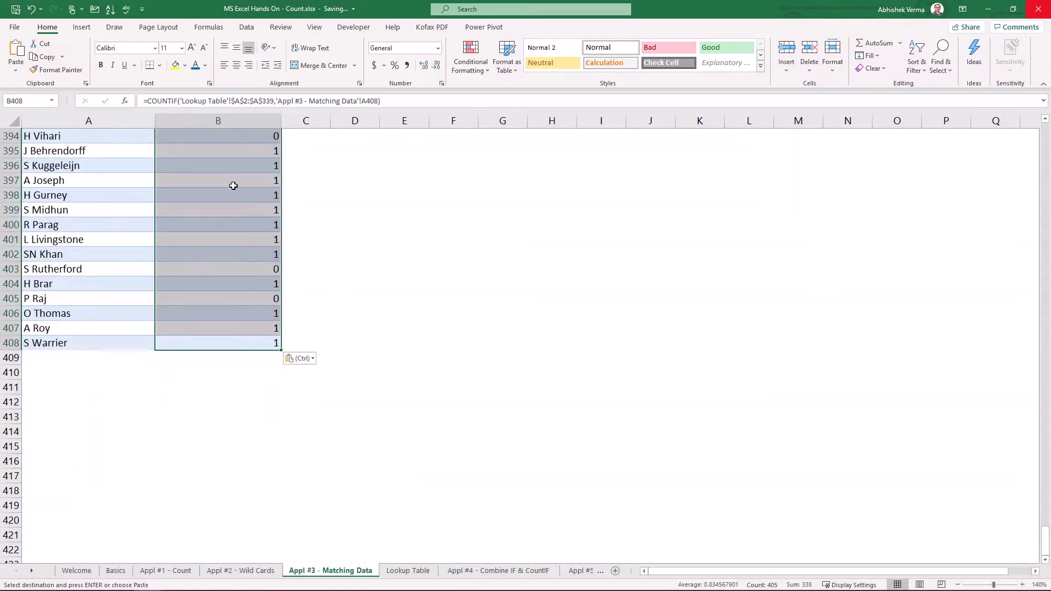
key("Escape")
left_click(232, 255)
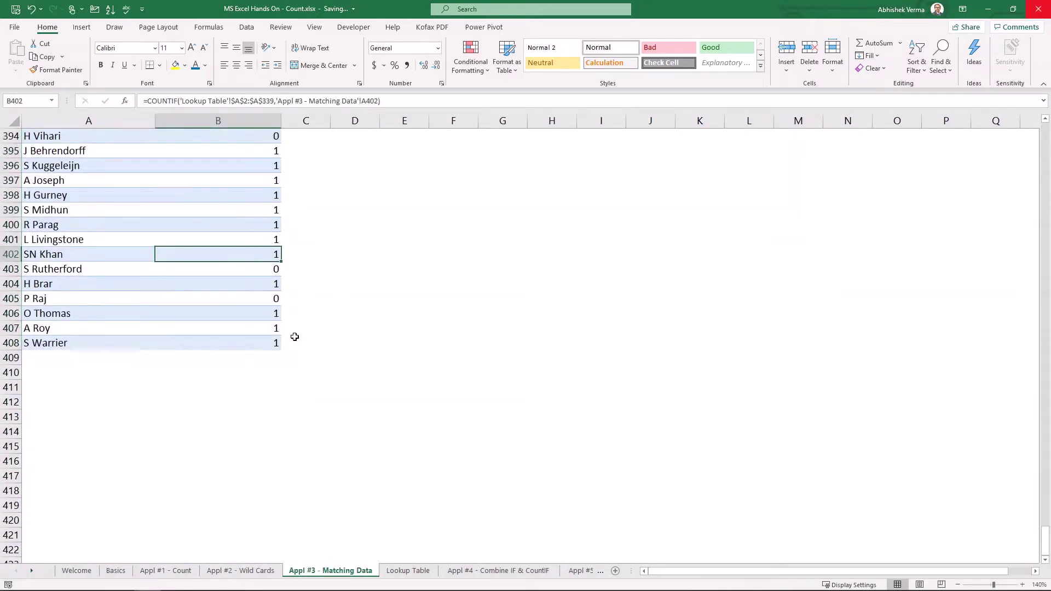
Step: In C4, start a VLOOKUP formula with the bowler in A4 as the lookup value
key("ctrl+Down")
key("ctrl+Home")
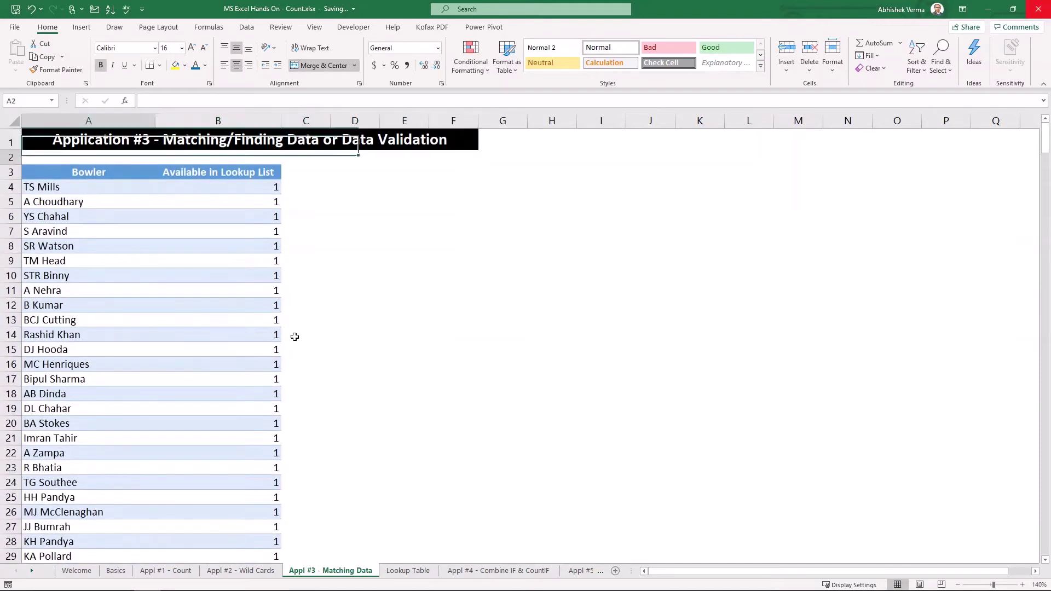
key("Down")
key("Right")
key("Right")
key("Down")
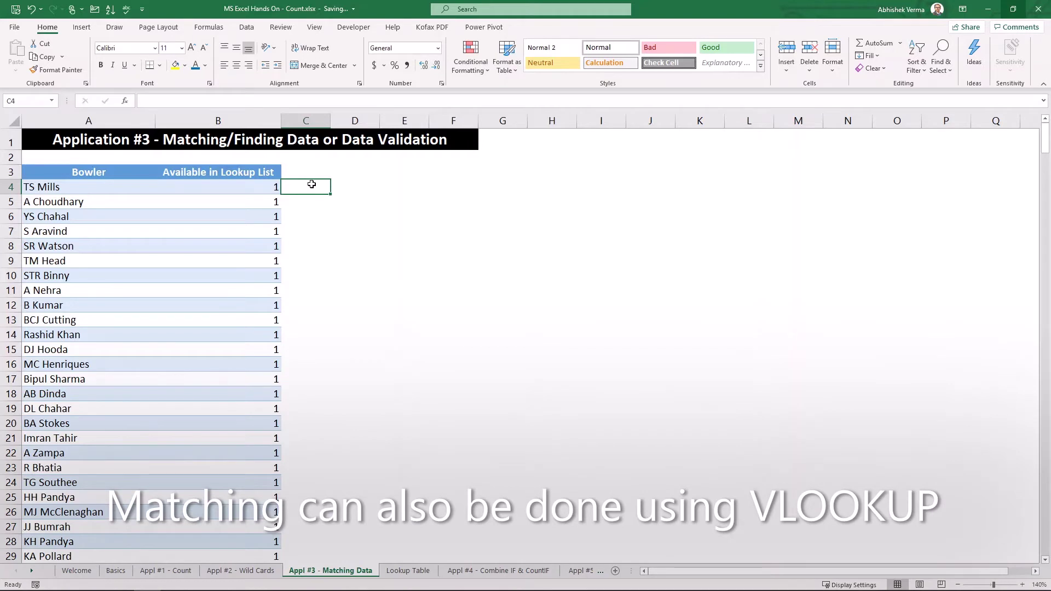
type("=vl")
key("Tab")
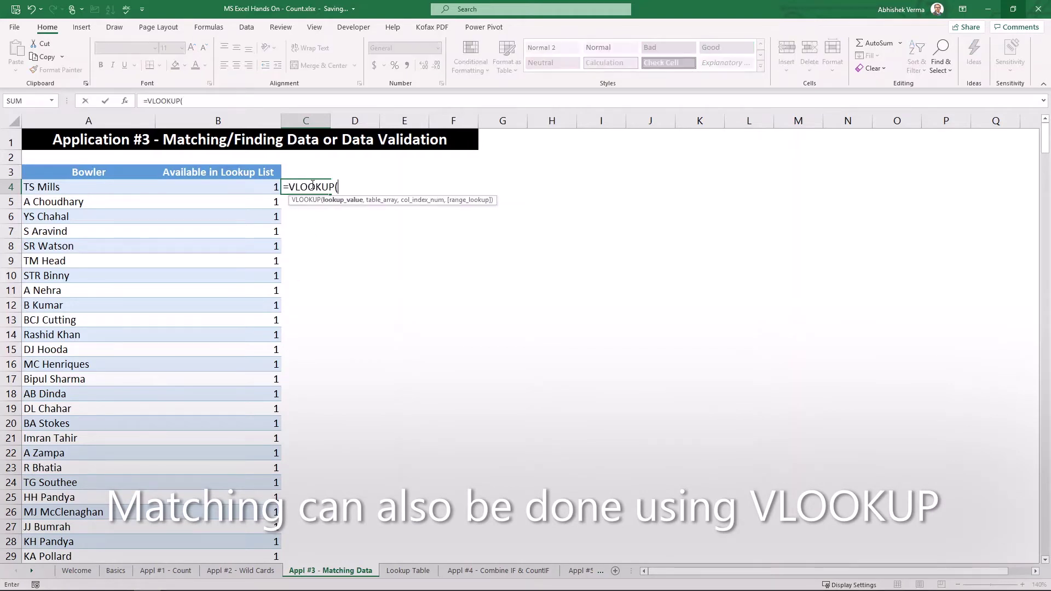
left_click(116, 187)
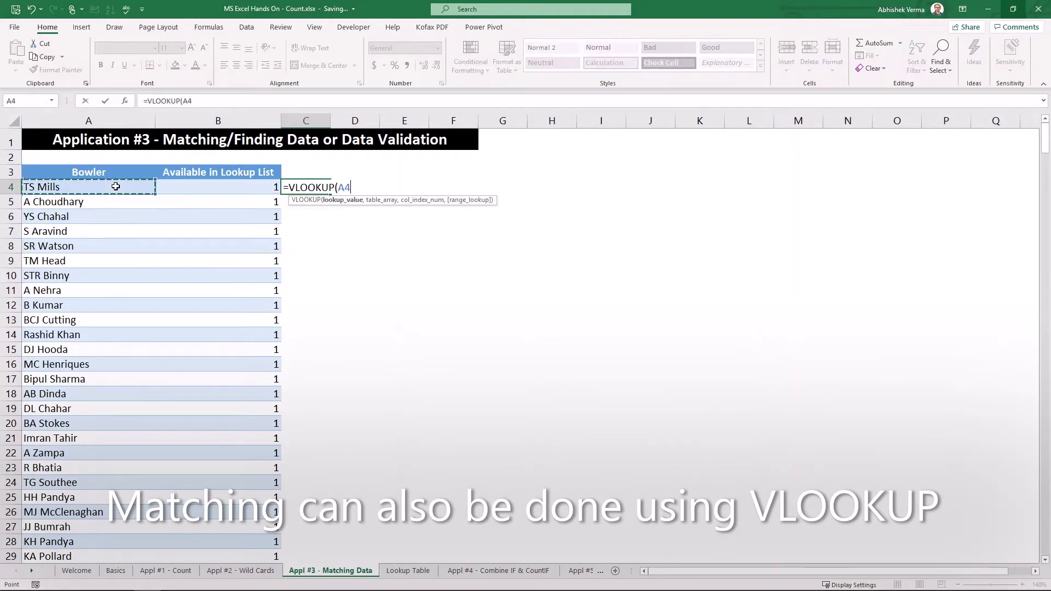
type(",")
Step: Complete the C4 VLOOKUP with table array 'Lookup Table'!$A$1:$B$339, column index 1 and range lookup FALSE
key("ctrl+Page_Down")
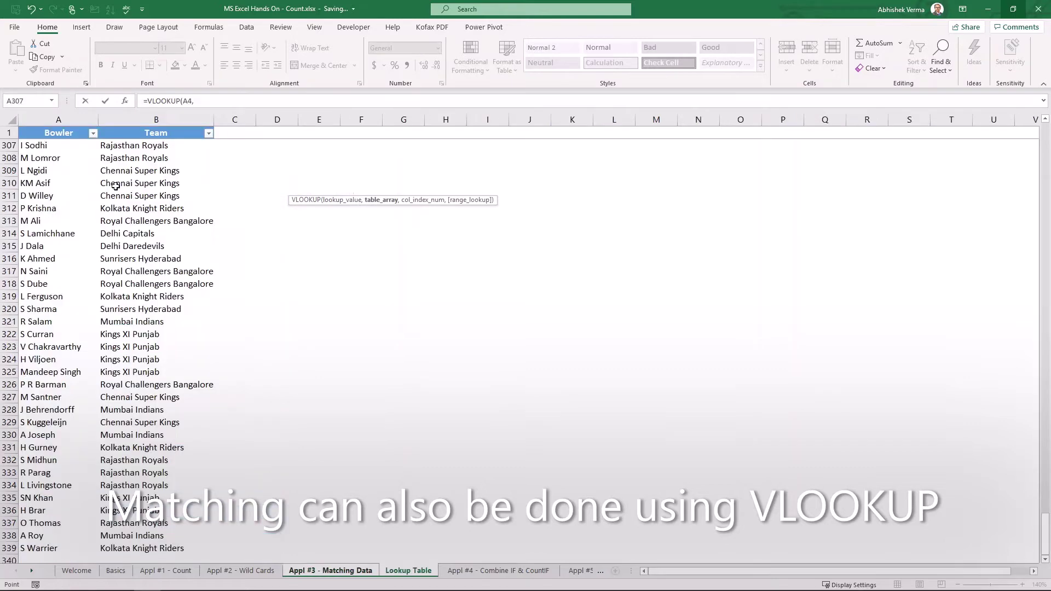
left_click(71, 136)
key("ctrl+shift+Down")
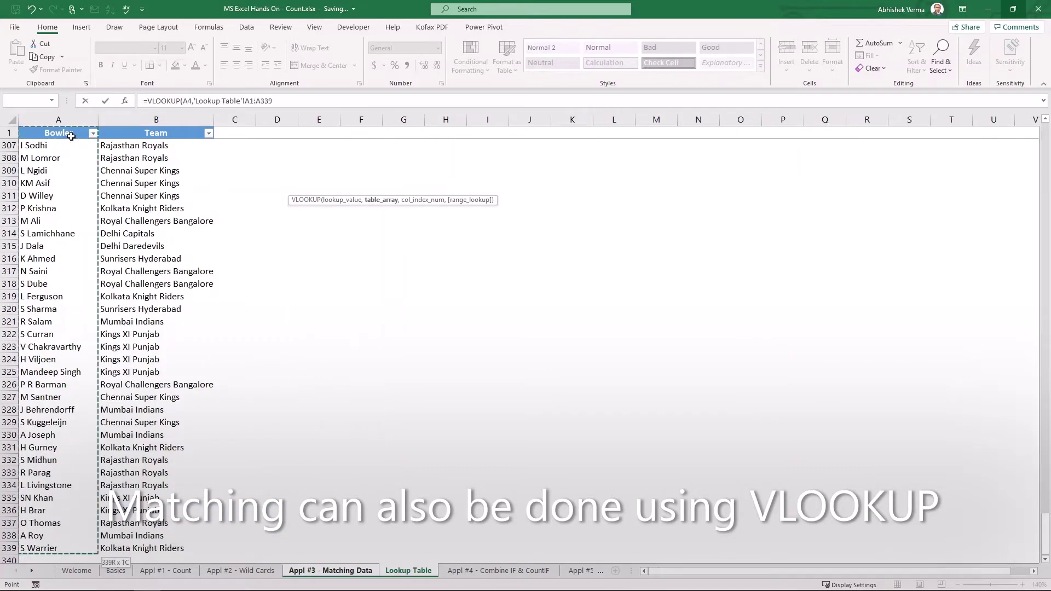
key("ctrl+shift+Right")
key("F4")
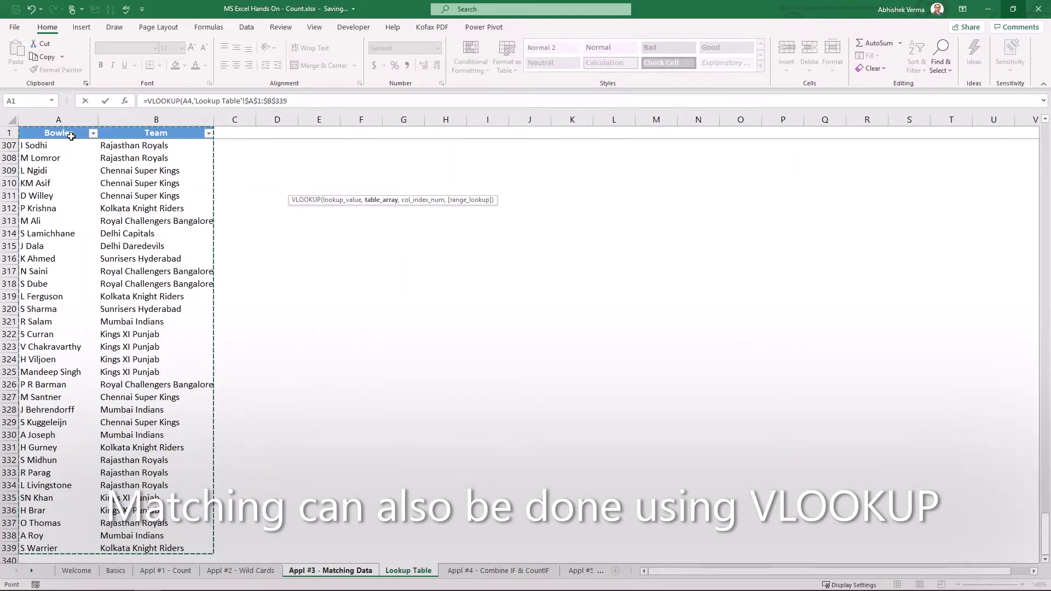
type(",")
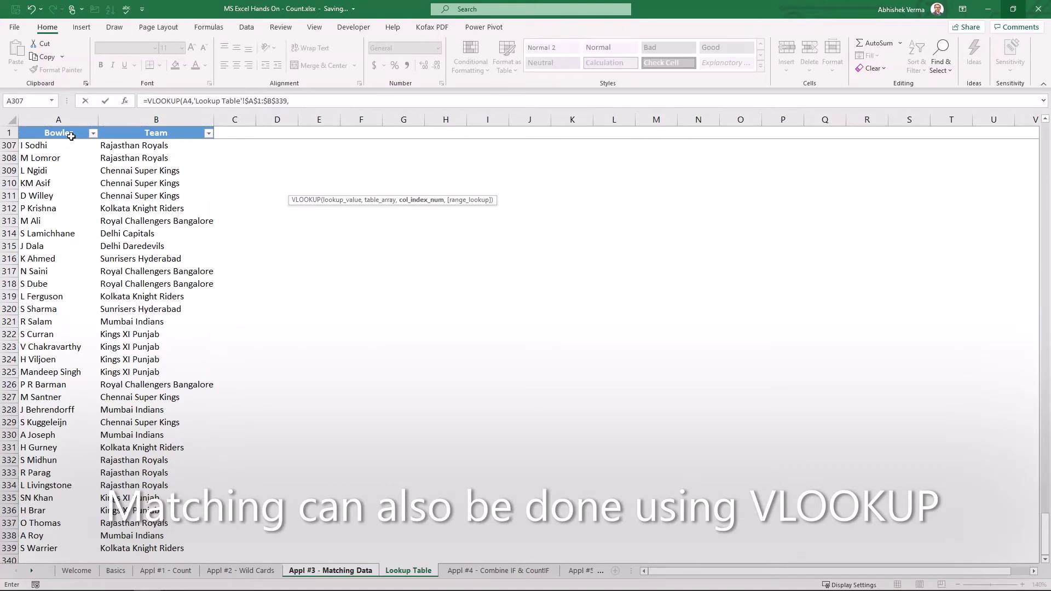
type("1,")
key("Down")
key("Tab")
type(")")
key("Return")
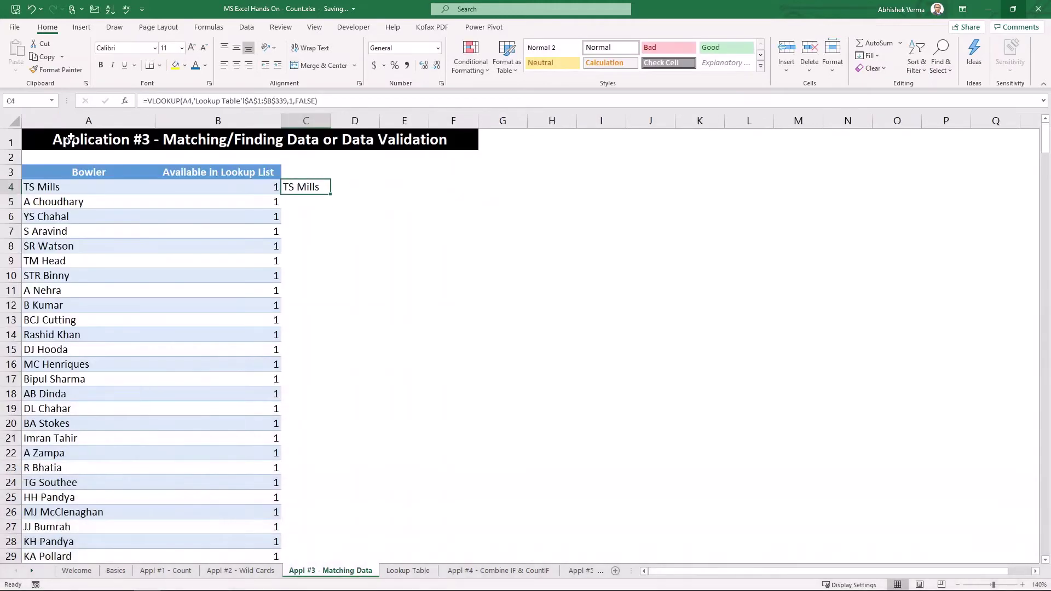
Step: Fill the C4 VLOOKUP formula down to row 408 and compare its results with the COUNTIF results in column B
double_click(330, 195)
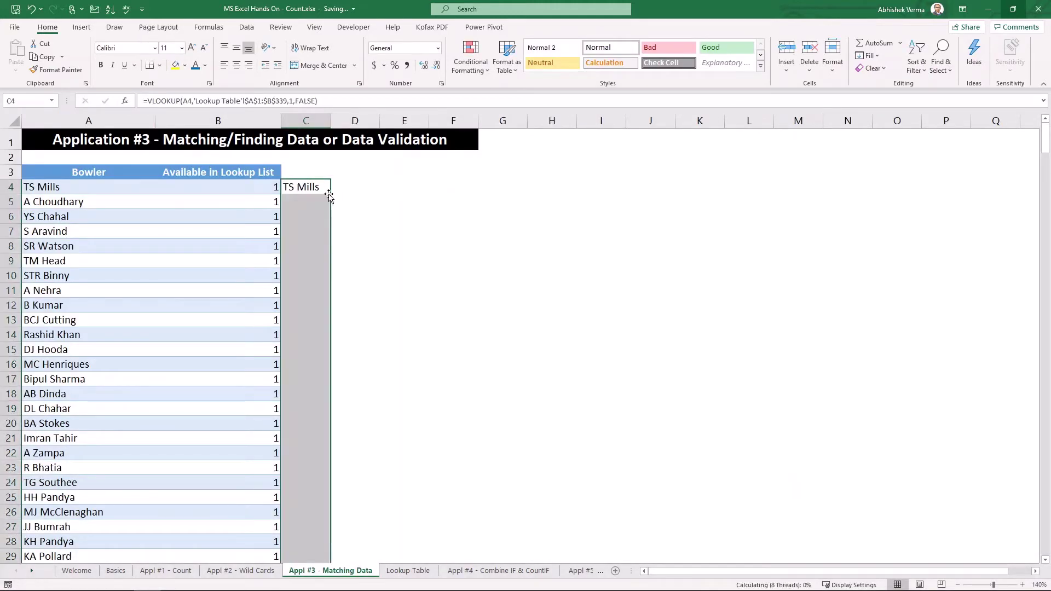
left_click(305, 277)
key("ctrl+Down")
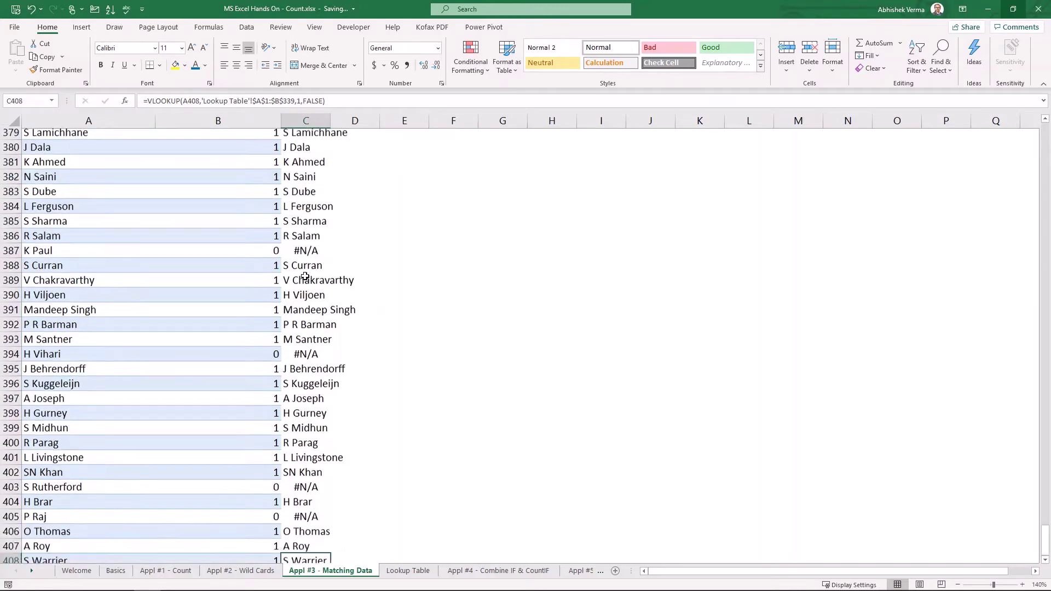
left_click(266, 490)
left_click(269, 501)
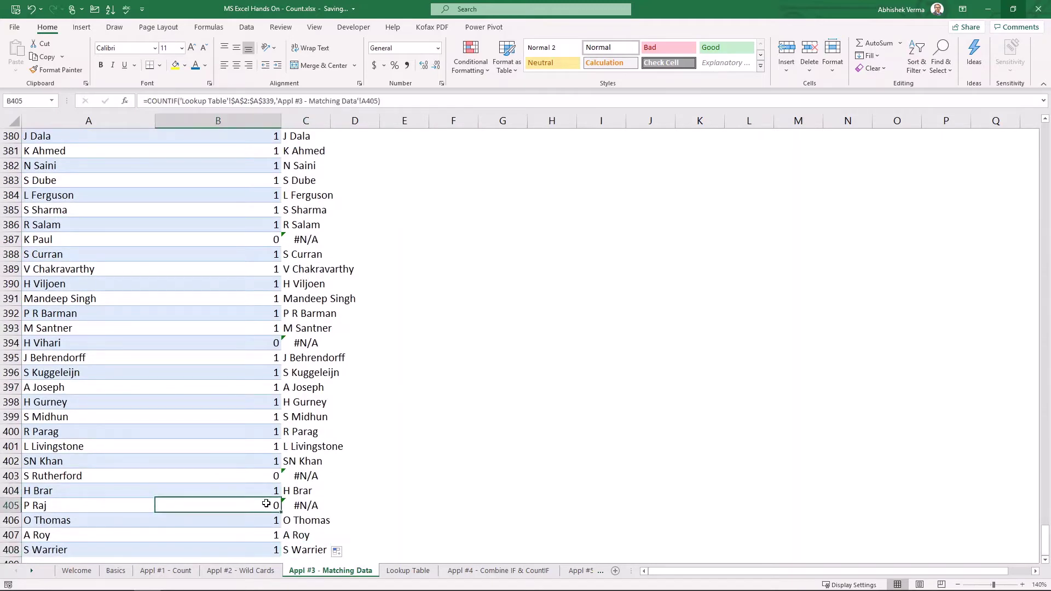
left_click(326, 508)
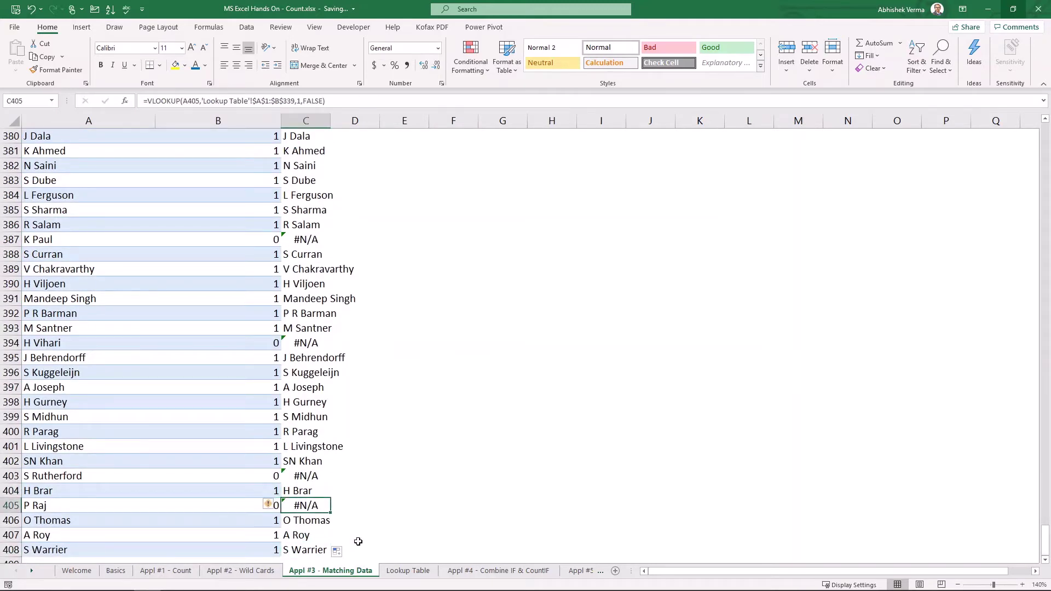
key("Up")
key("Up")
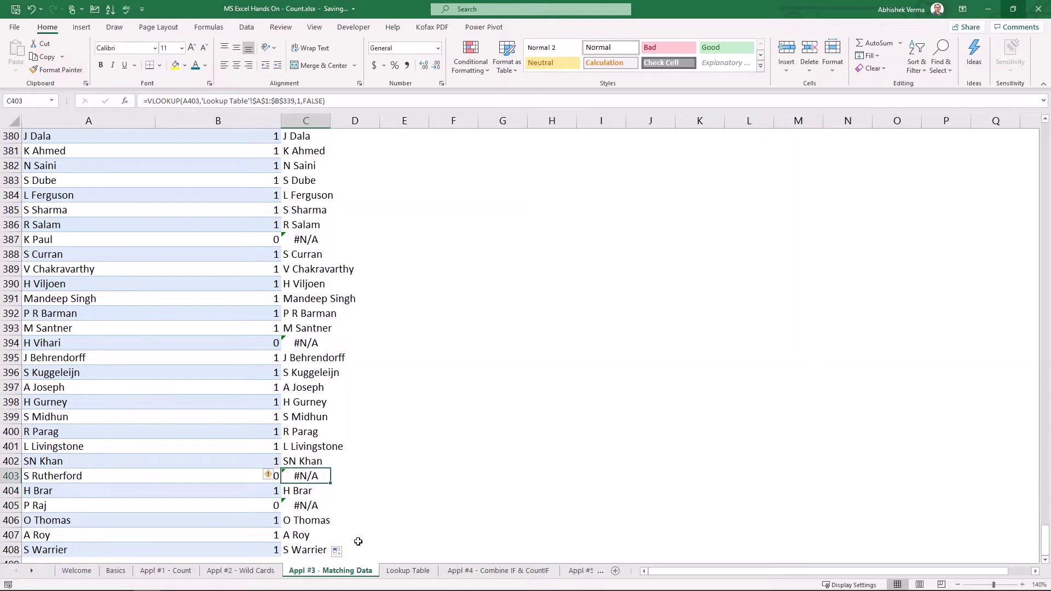
Step: On the Appl #4 - Combine IF & CountIF sheet, move the question note up to uncover the Logical_Test note
key("ctrl+Up")
key("ctrl+Home")
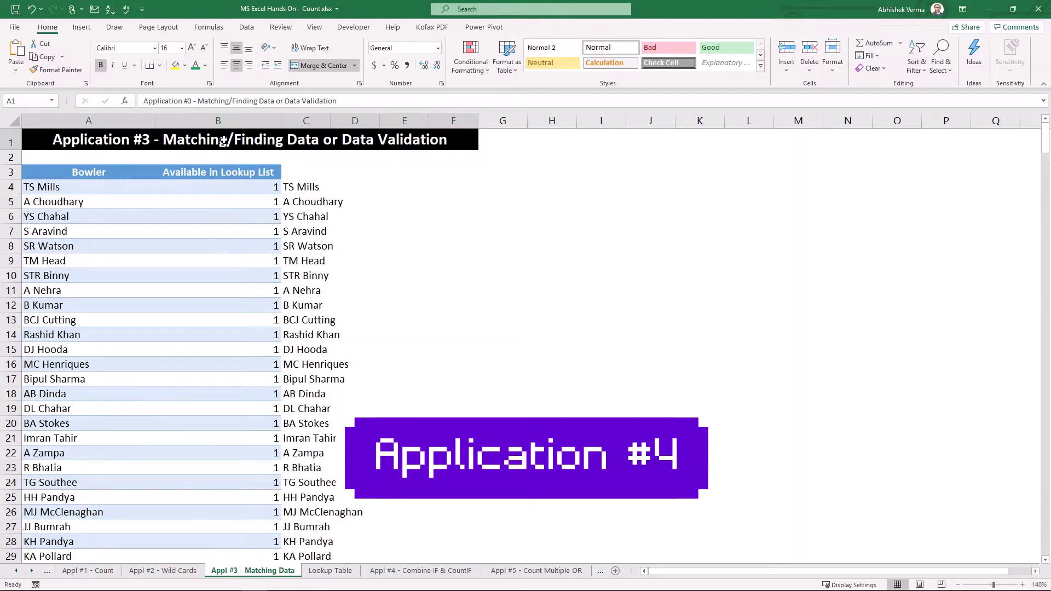
key("ctrl+Page_Down")
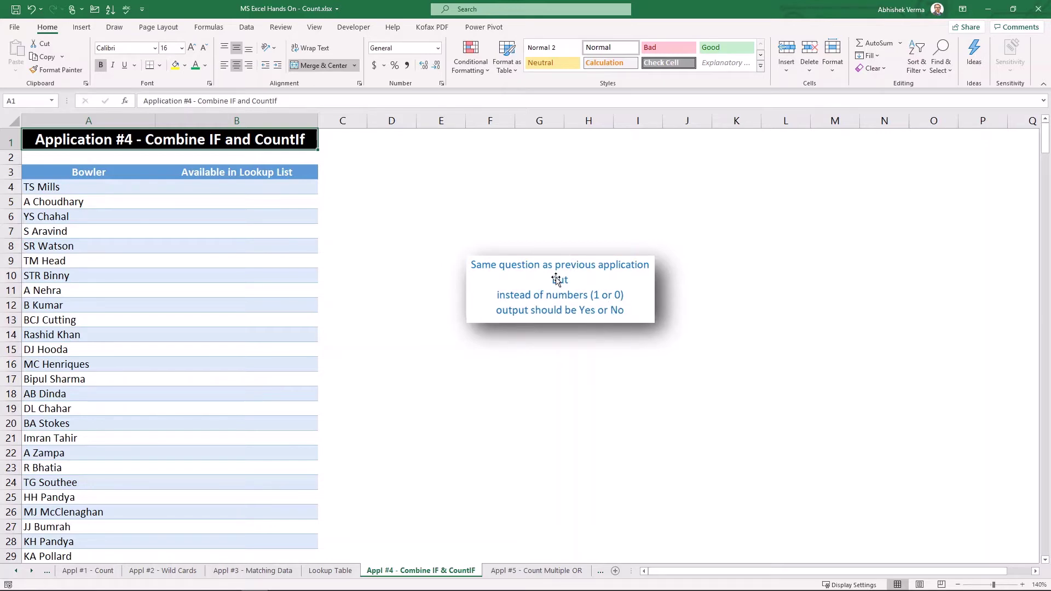
left_click_drag(554, 275, 561, 180)
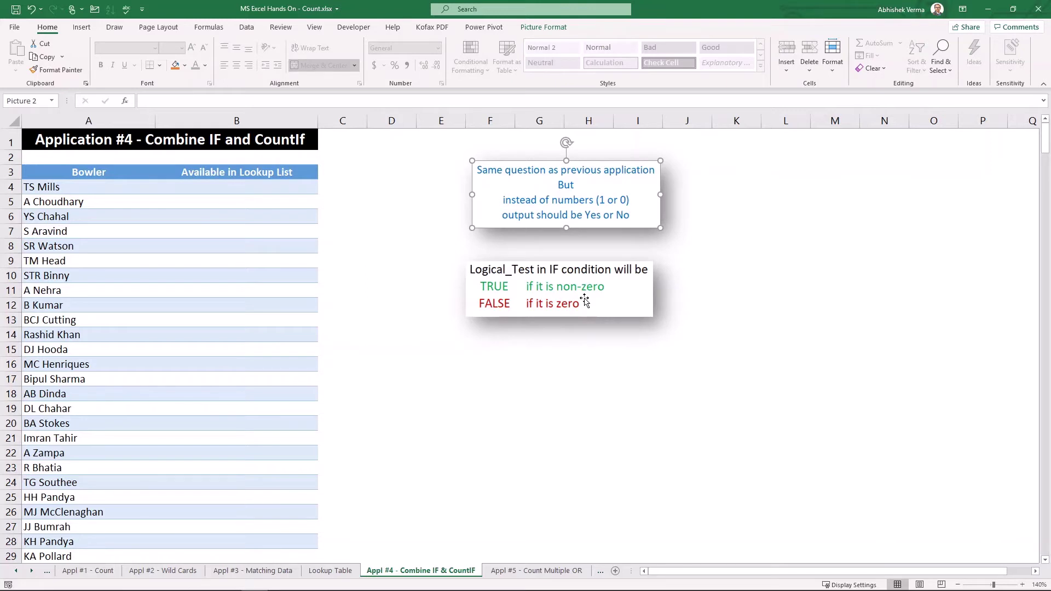
Step: In B4, start an IF formula whose logical test is a COUNTIF of A4 in column A of the Lookup Table sheet
left_click(258, 186)
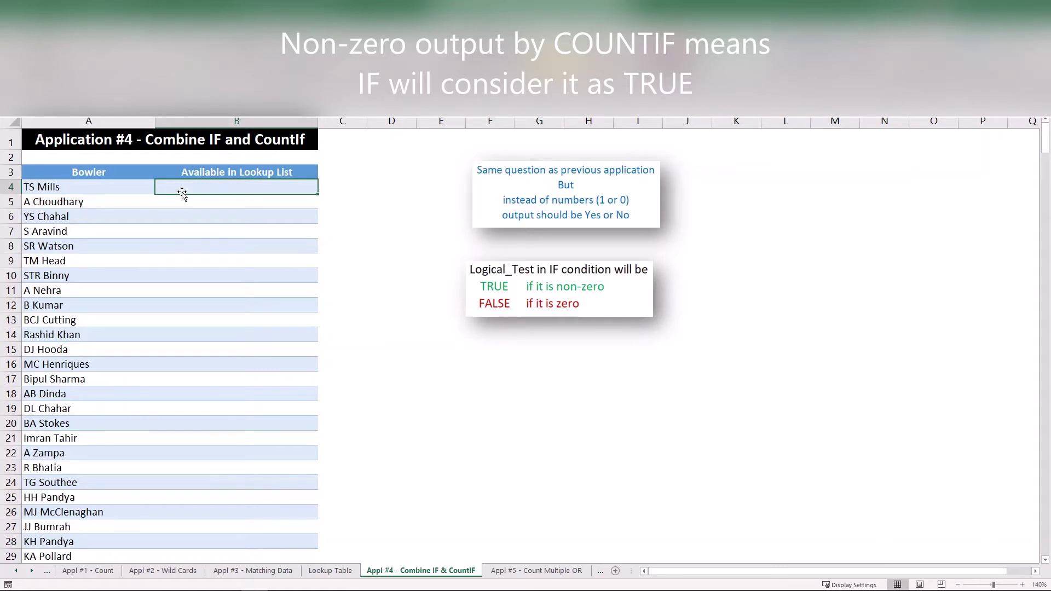
type("=")
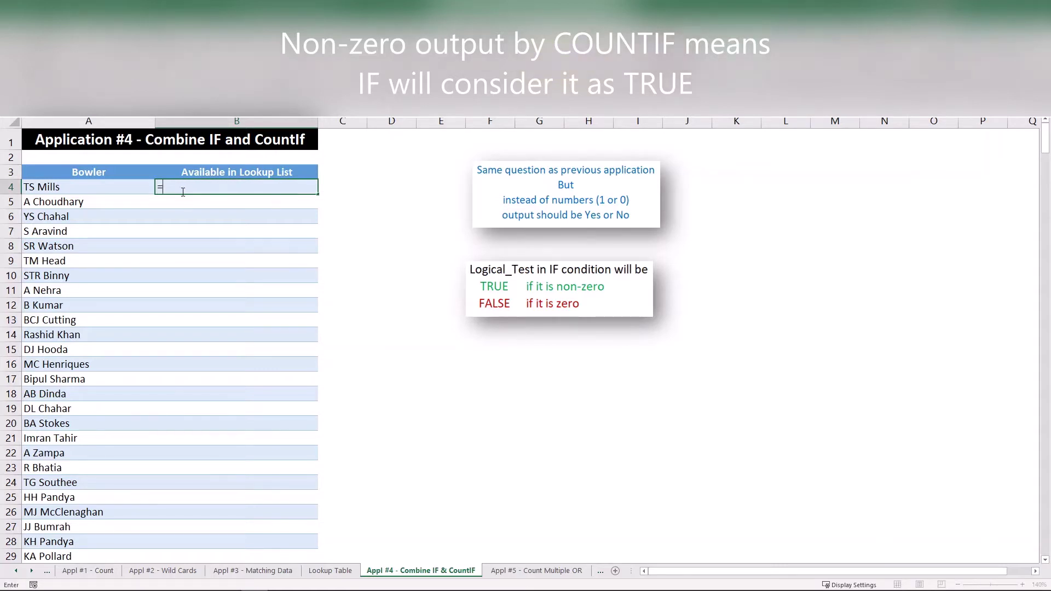
type("if(")
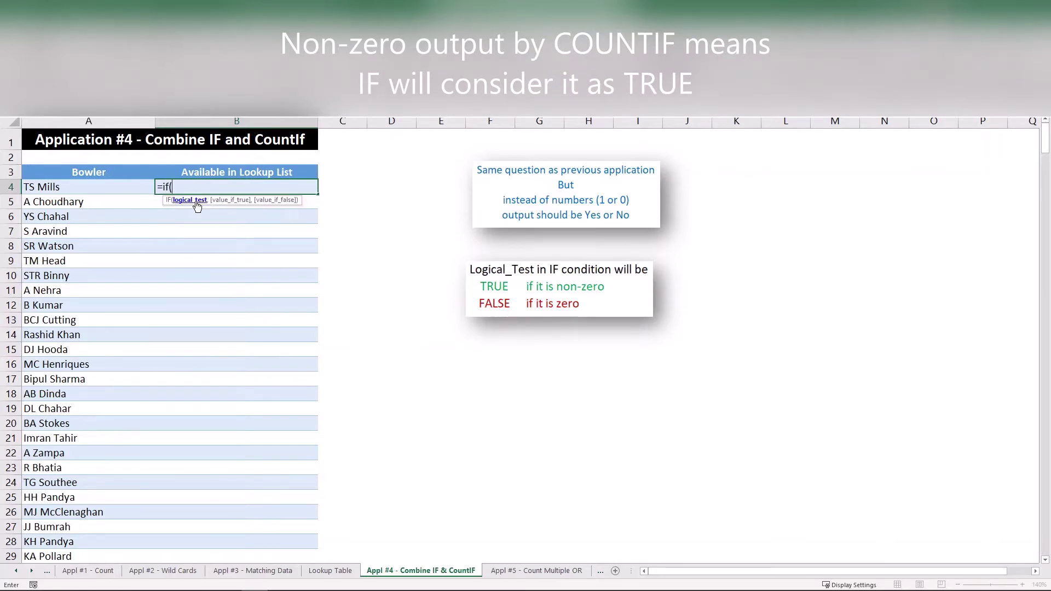
type("countif")
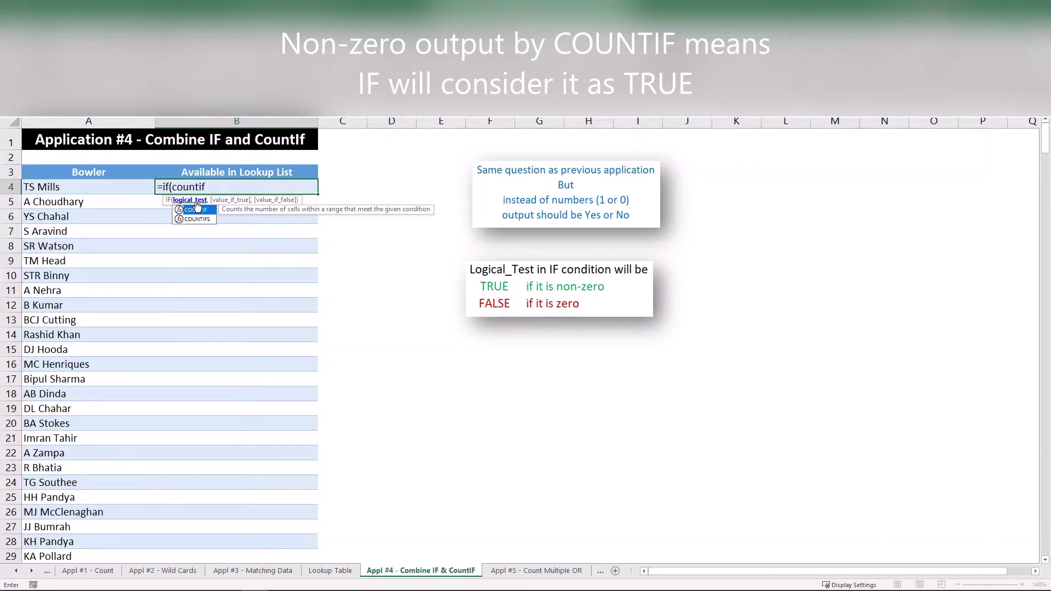
key("Tab")
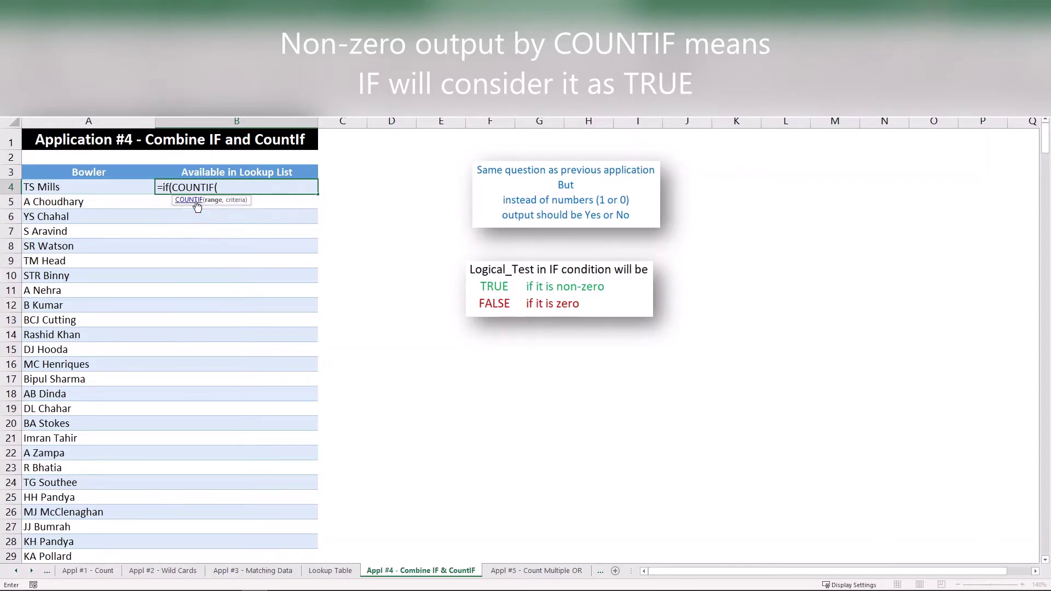
left_click(328, 572)
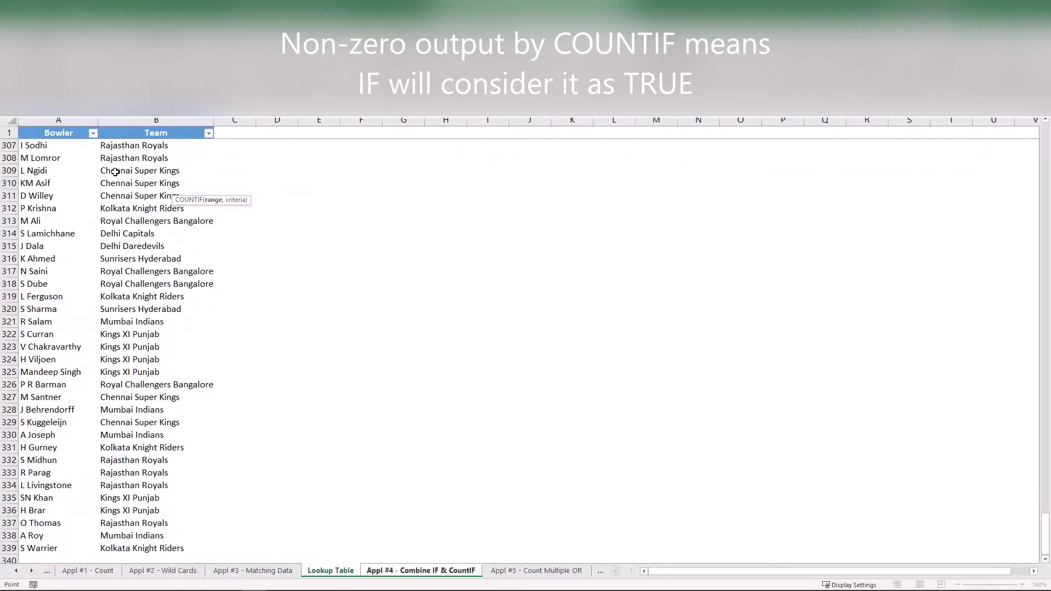
left_click(79, 121)
type(",")
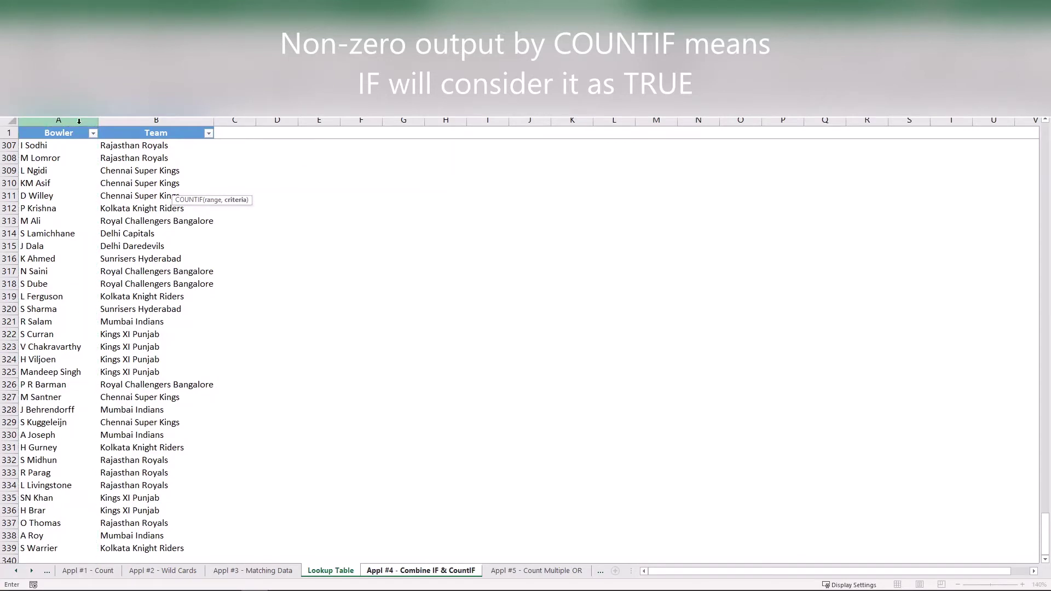
left_click(426, 571)
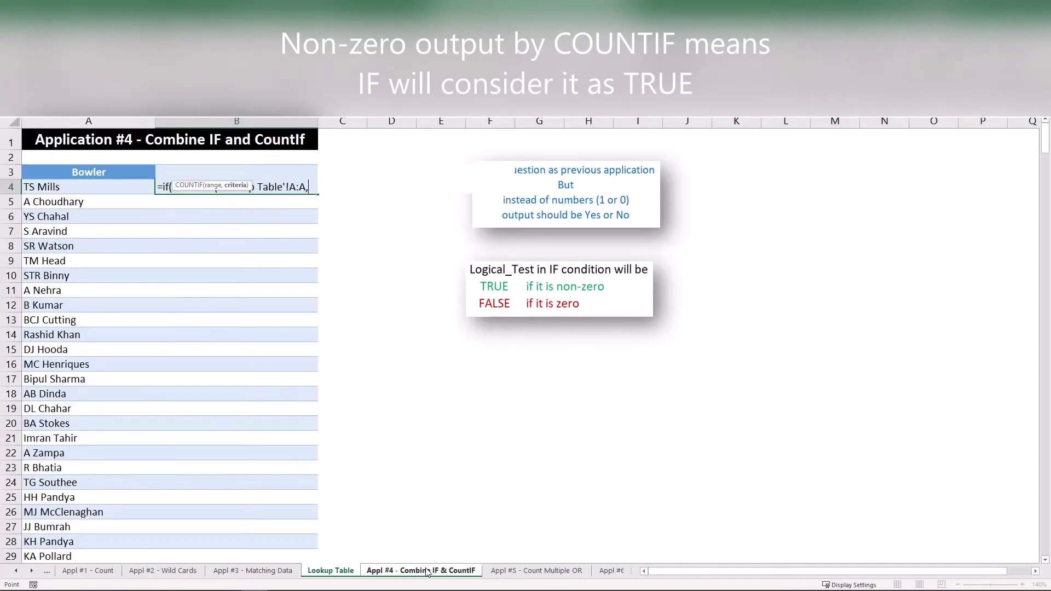
left_click(93, 187)
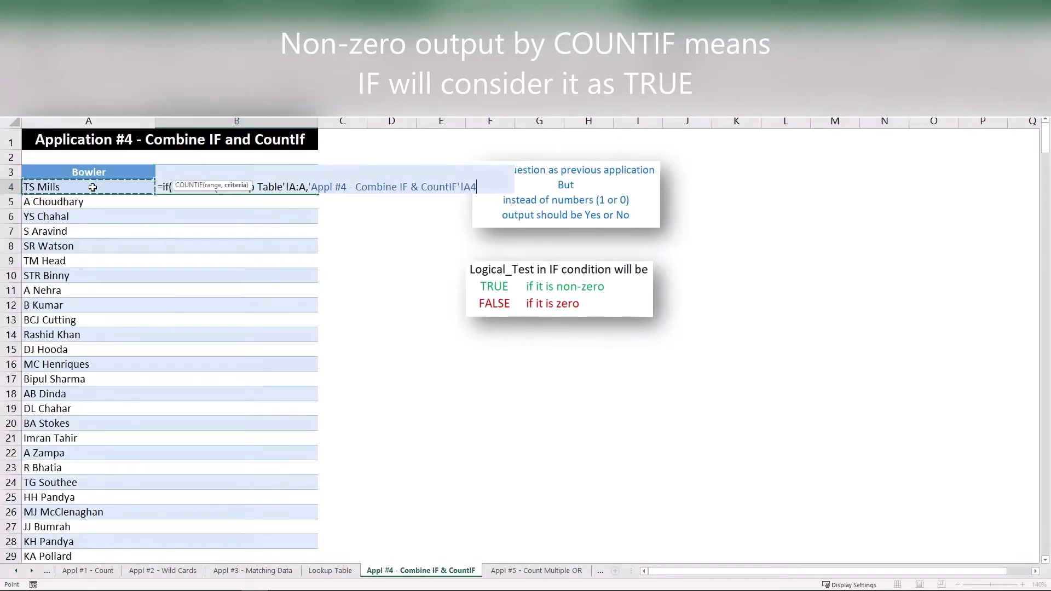
type(")")
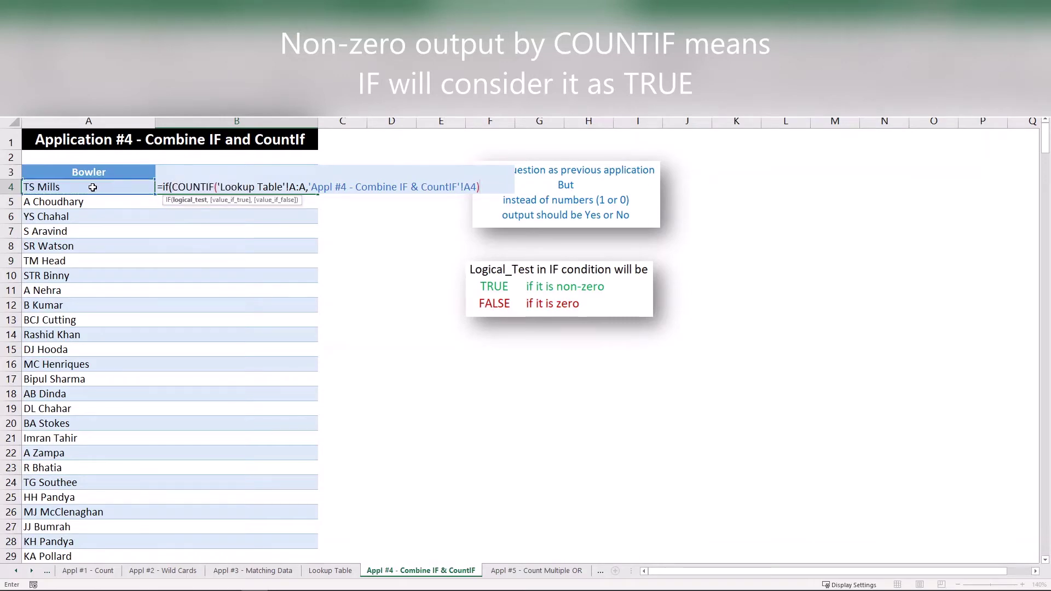
Step: Complete the B4 IF formula with "Yes" as the value if true and "No" as the value if false
type(",\"Yes\",")
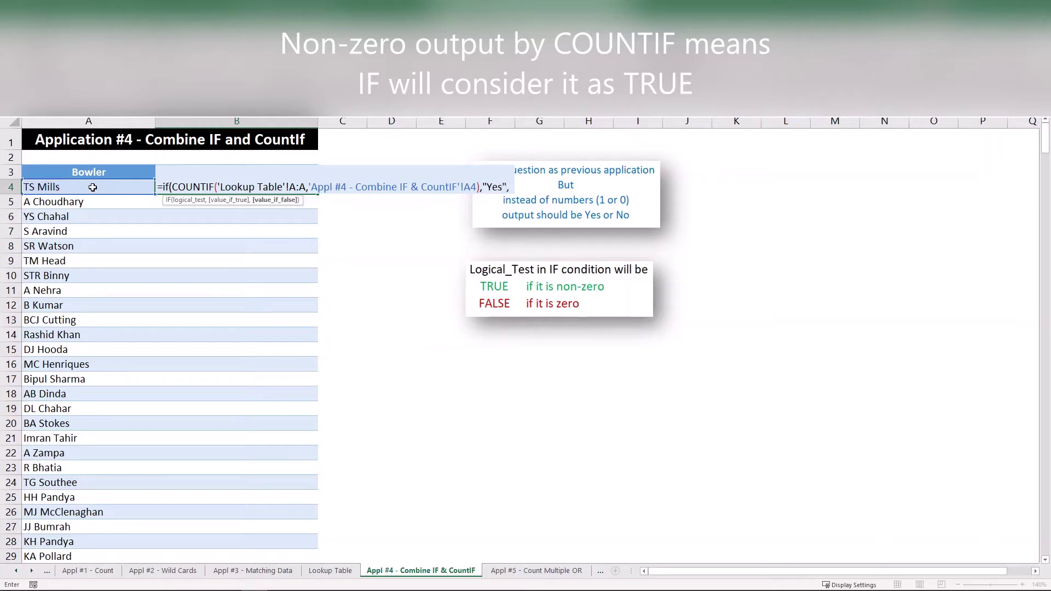
type("\"No")
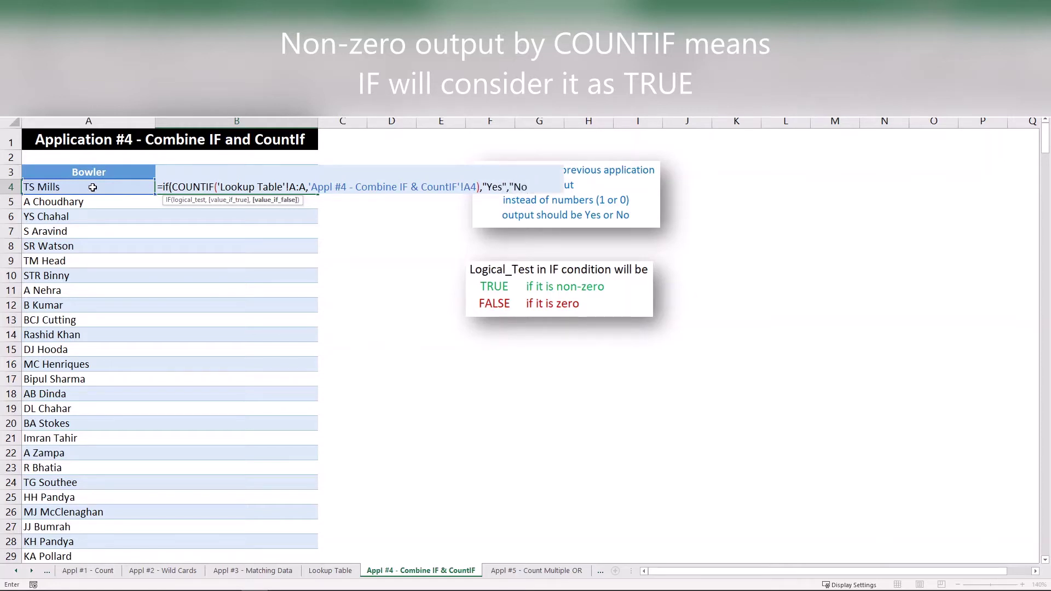
type("\")")
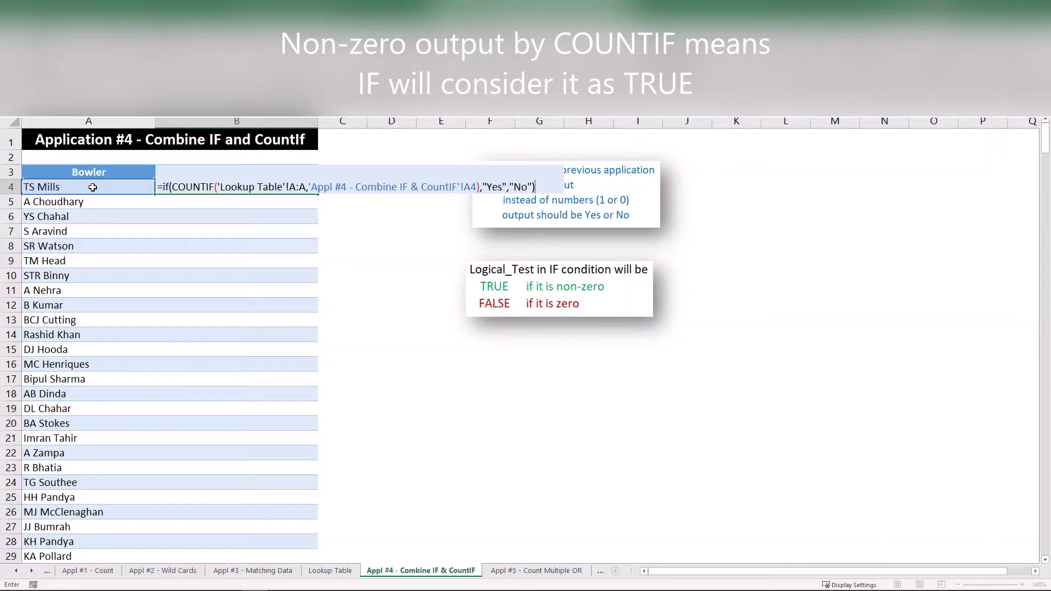
key("Return")
key("Up")
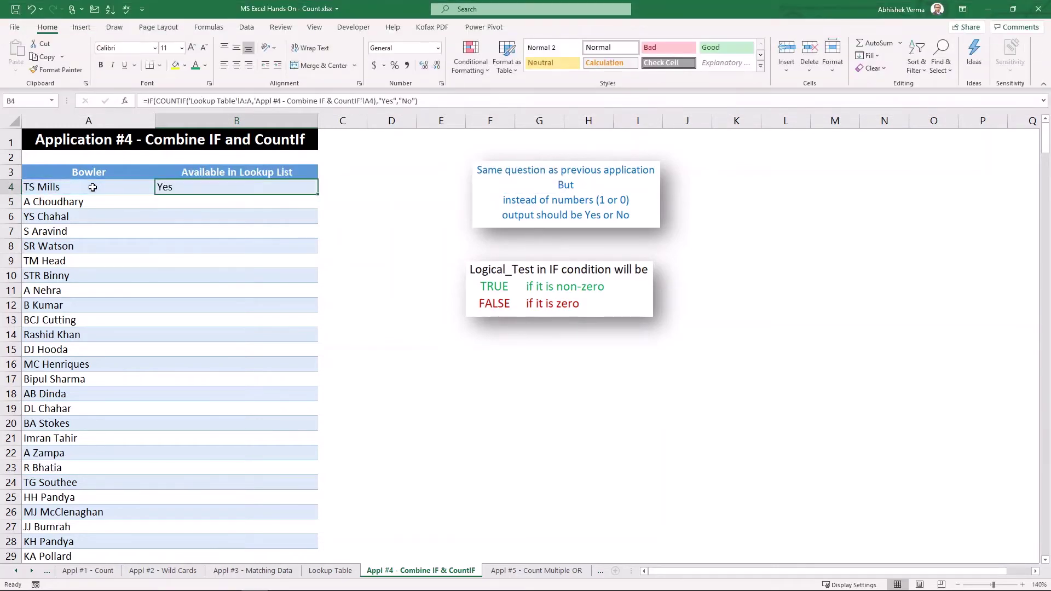
Step: Copy the B4 formula down column B to row 408, pasting formulas only
key("ctrl+c")
key("Left")
key("ctrl+Down")
key("Right")
key("ctrl+shift+Up")
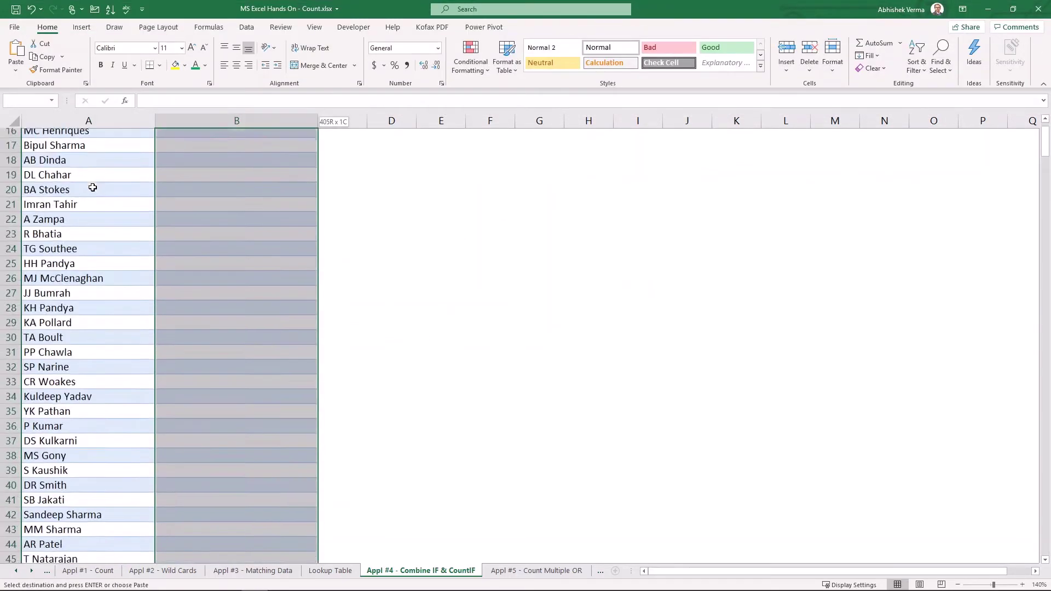
key("shift+Down")
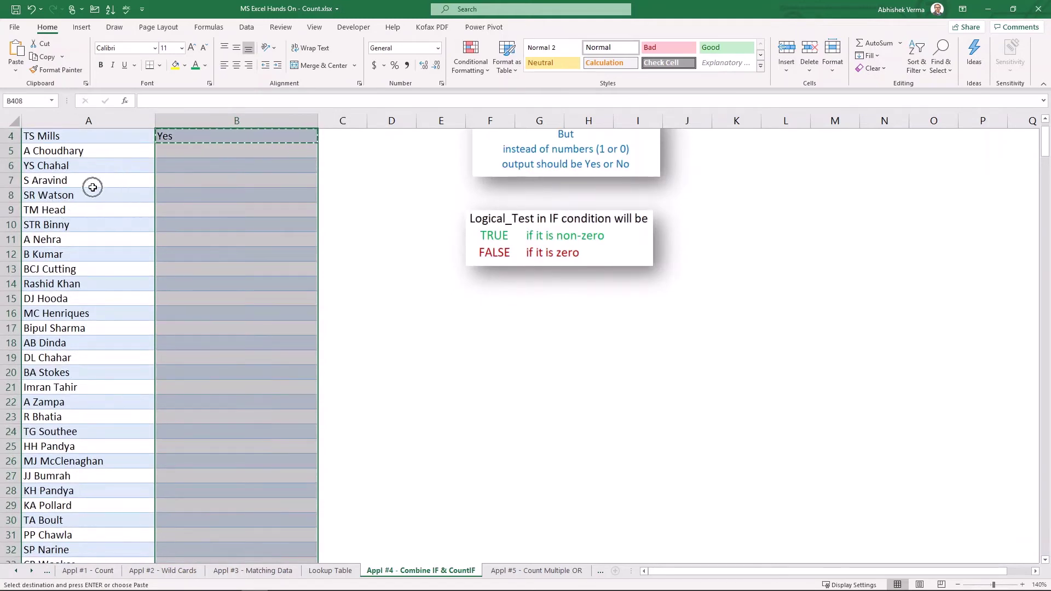
key("shift+F10")
key("Down")
key("Down")
key("Right")
key("Right")
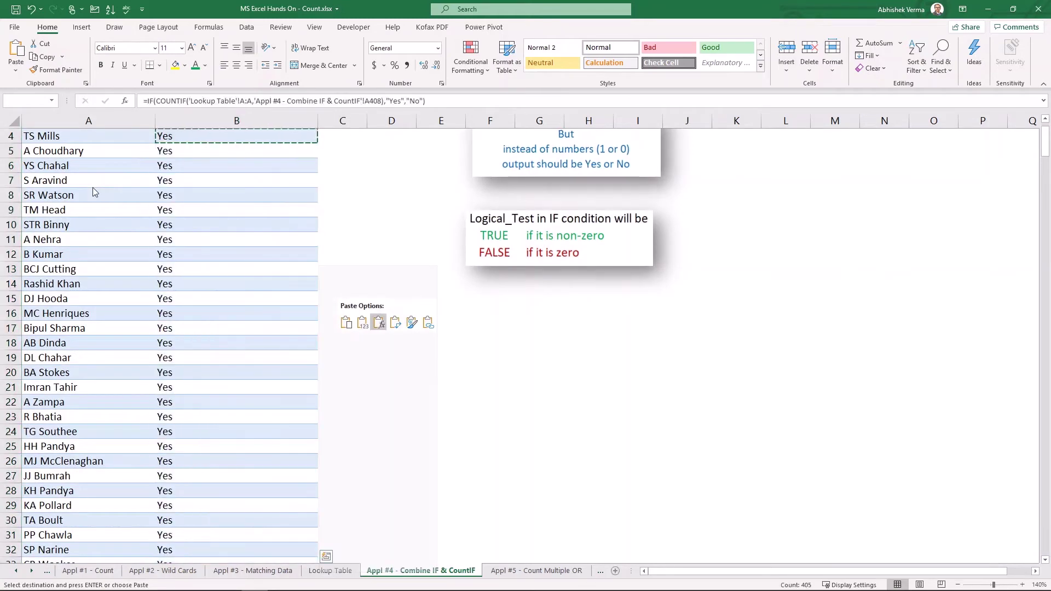
key("Return")
key("Escape")
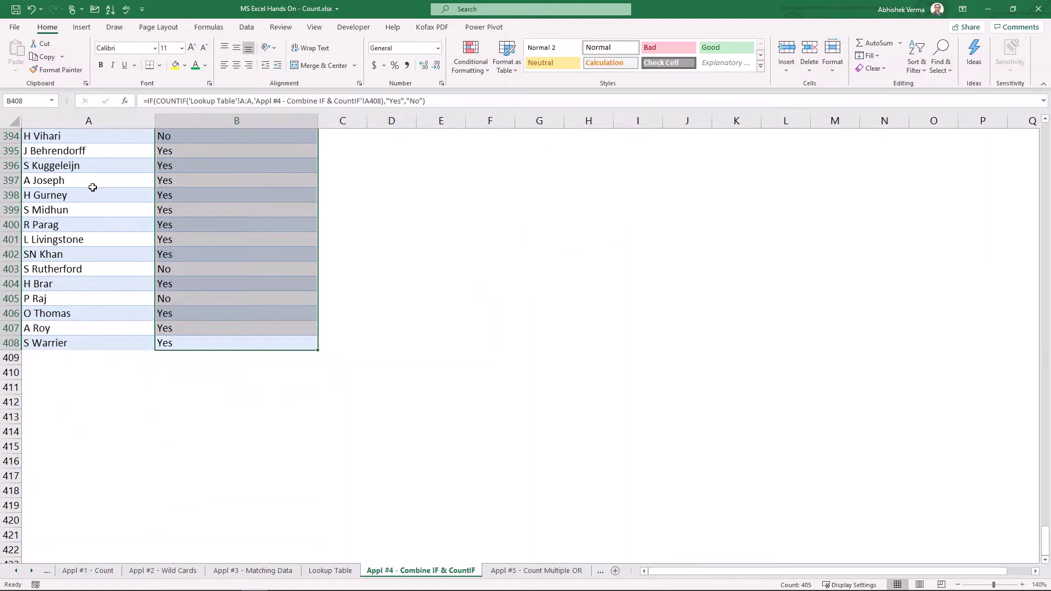
Step: Check the Yes and No results for the last bowlers in column B, and return to the start of the sheet
key("Down")
key("Up")
key("Up")
key("Up")
key("Up")
key("Up")
key("Up")
key("Down")
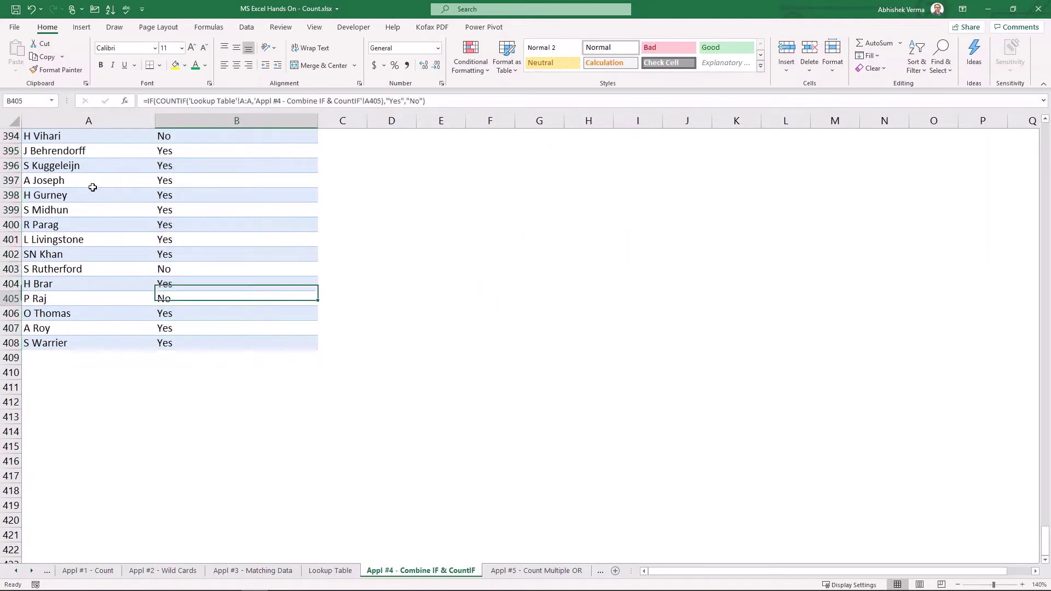
key("Down")
key("ctrl+Home")
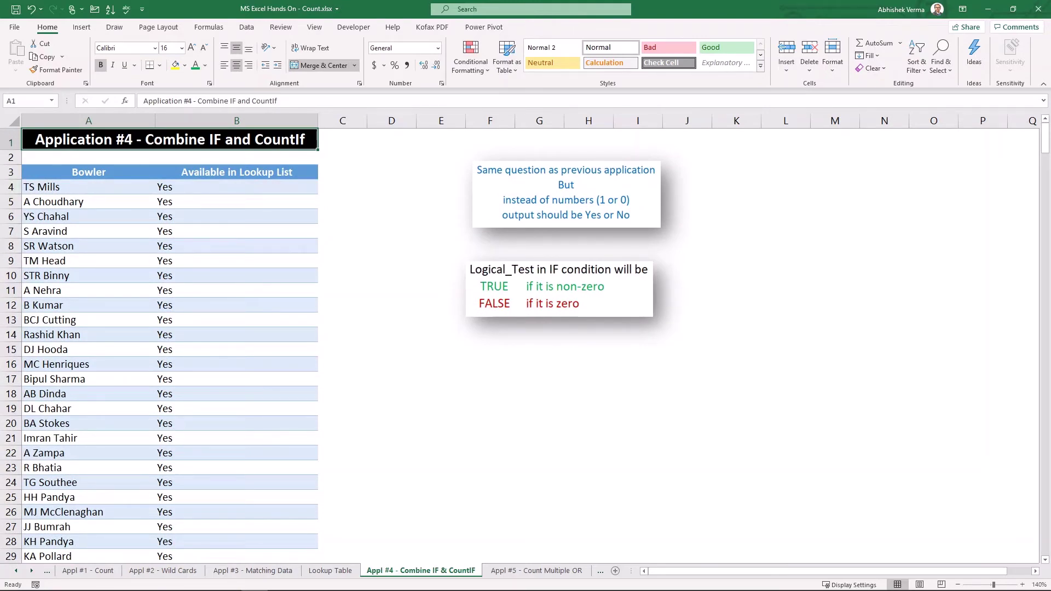
key("Down")
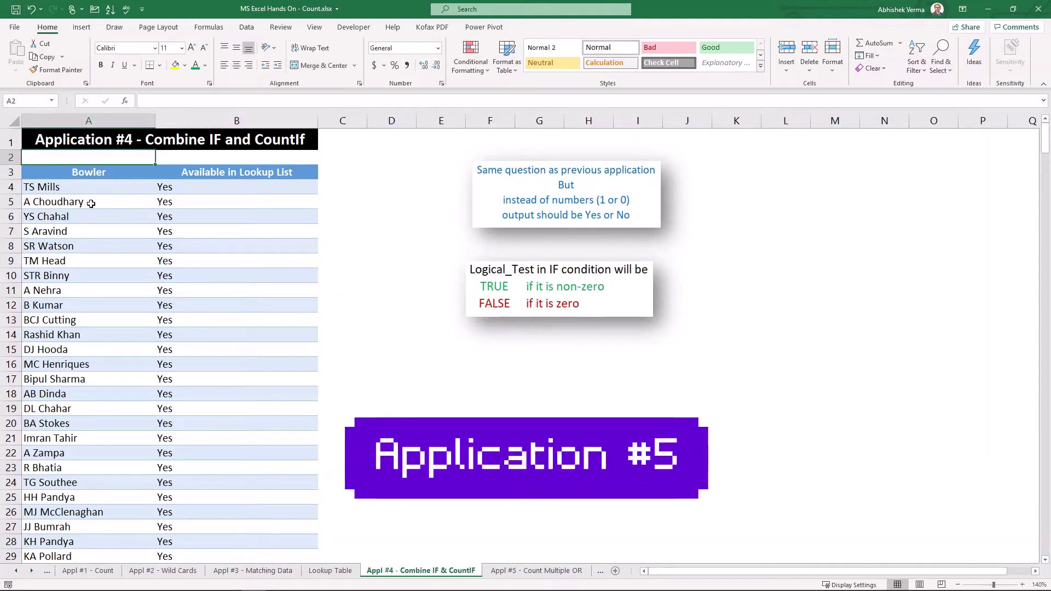
Step: On the Appl #5 - Count Multiple OR sheet, review Q1 and the Country column, and delete the blank rectangle covering the OR Condition table
key("ctrl+Page_Down")
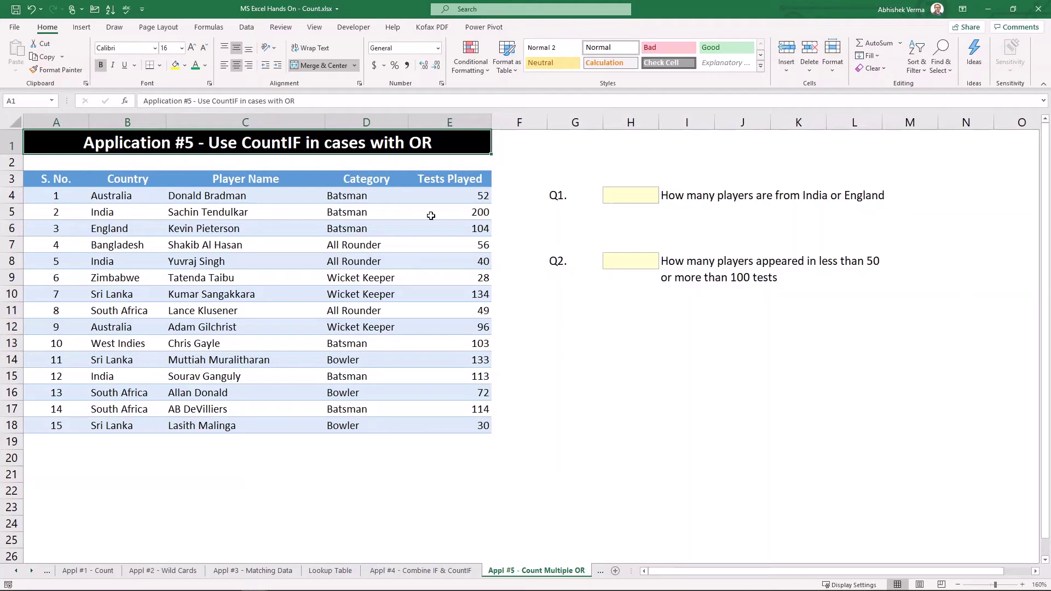
left_click(680, 197)
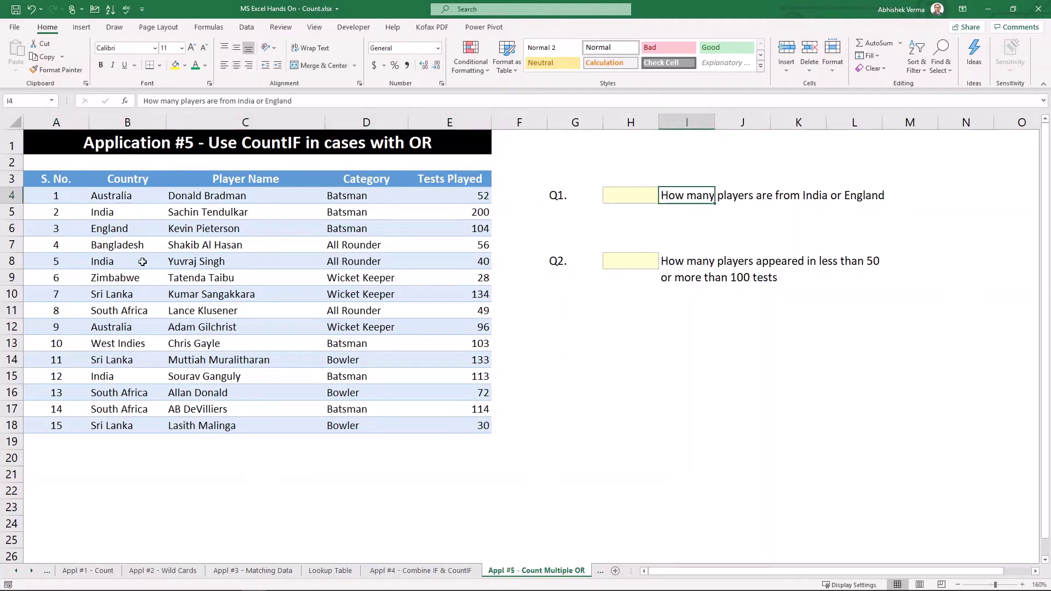
left_click(127, 122)
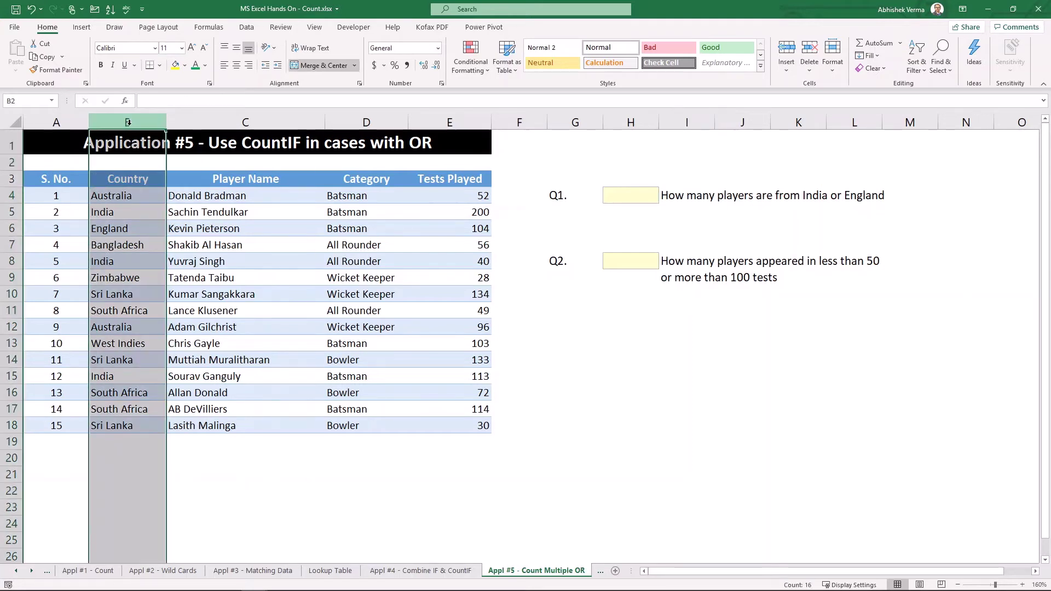
left_click(130, 228)
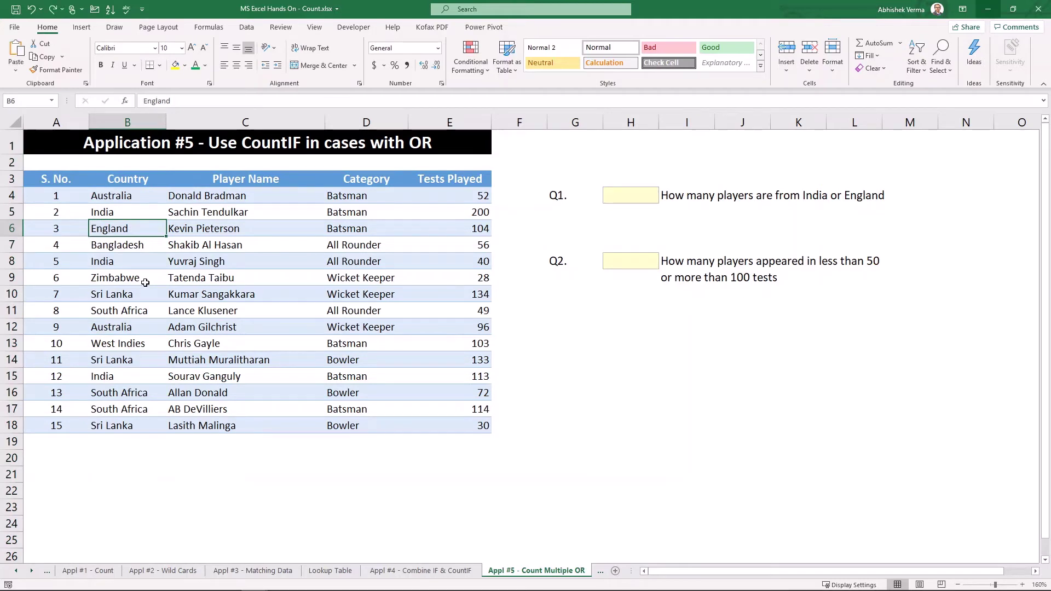
left_click(585, 382)
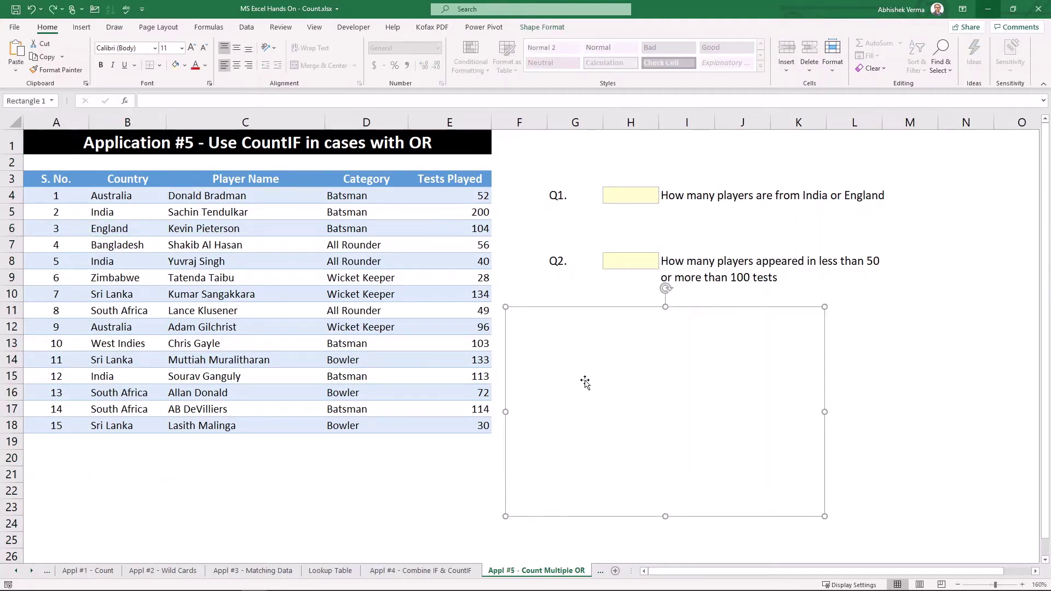
key("Delete")
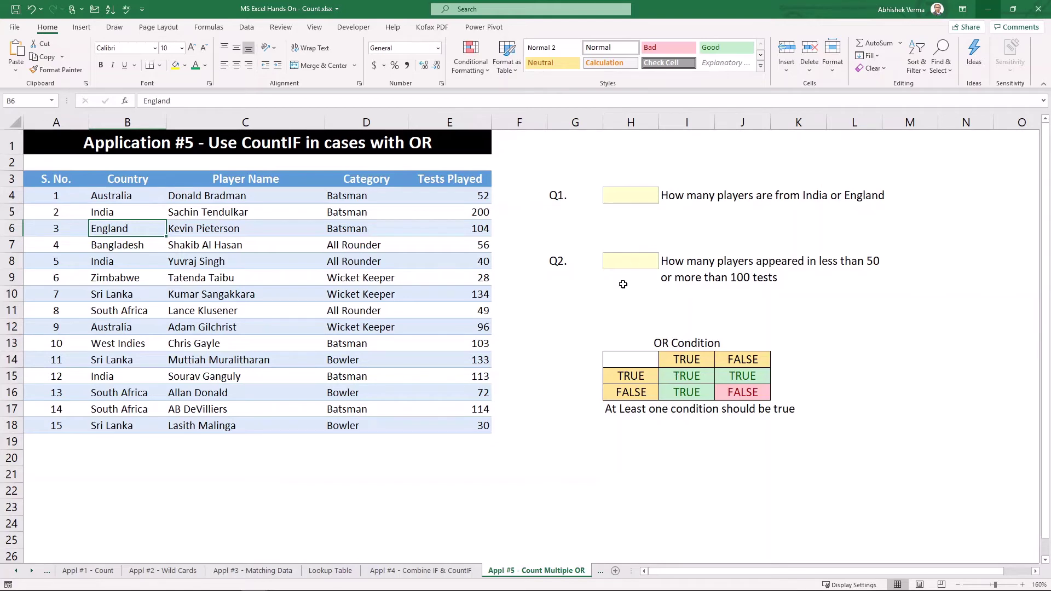
Step: In H4, begin the Q1 formula with a COUNTIF of "India" over B4:B18, followed by a plus sign
left_click(636, 200)
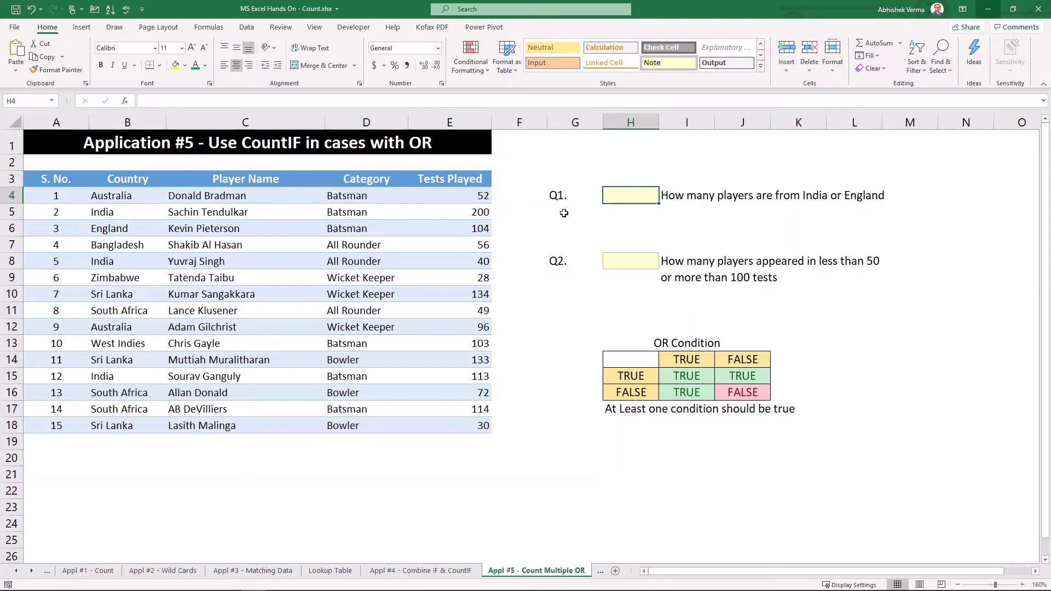
type("=countif")
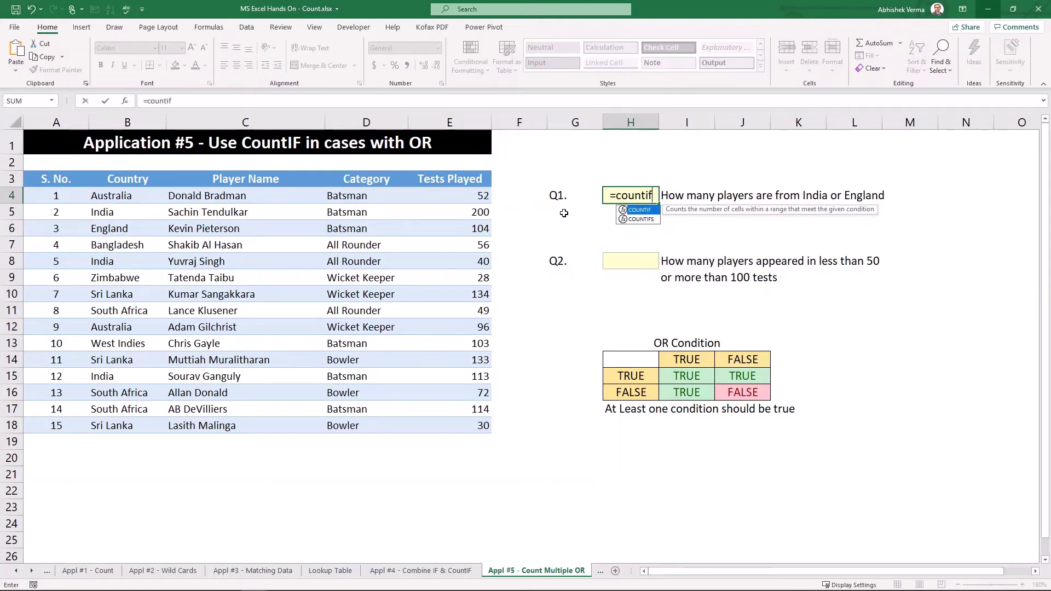
key("Tab")
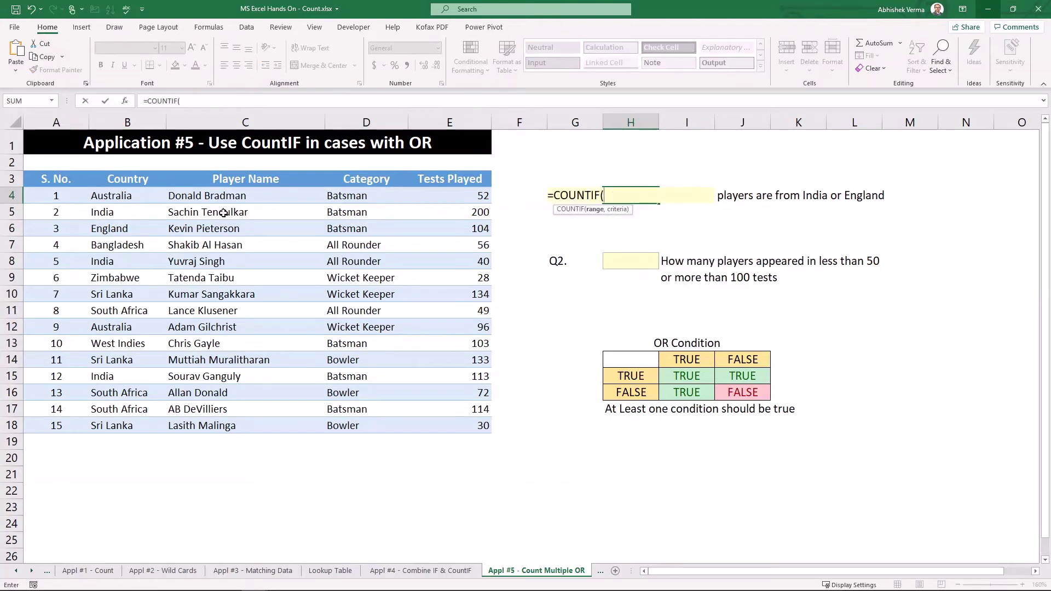
left_click(146, 180)
key("Down")
key("ctrl+shift+Down")
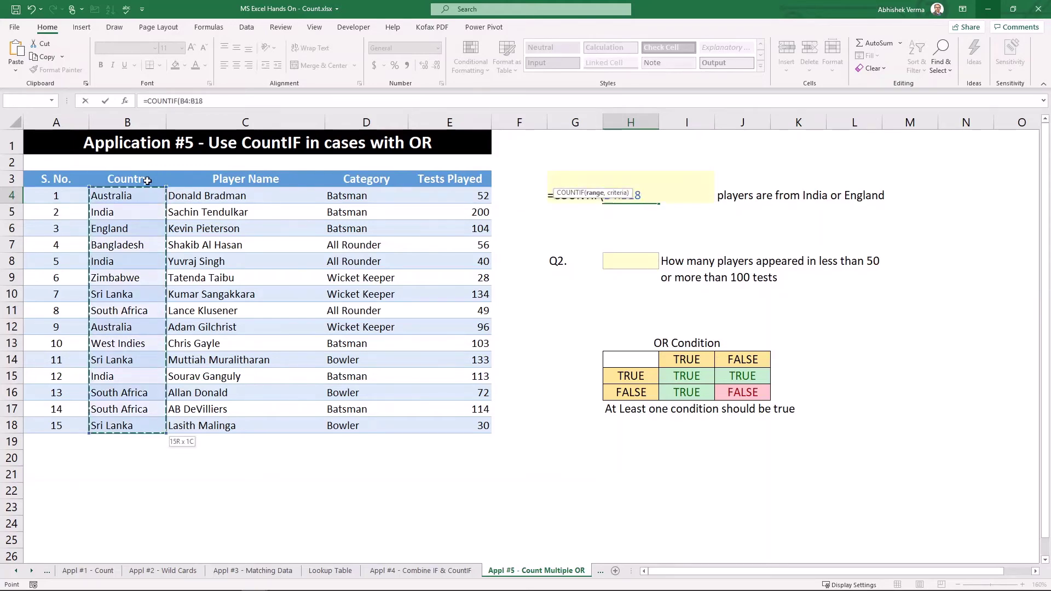
type(",\"I")
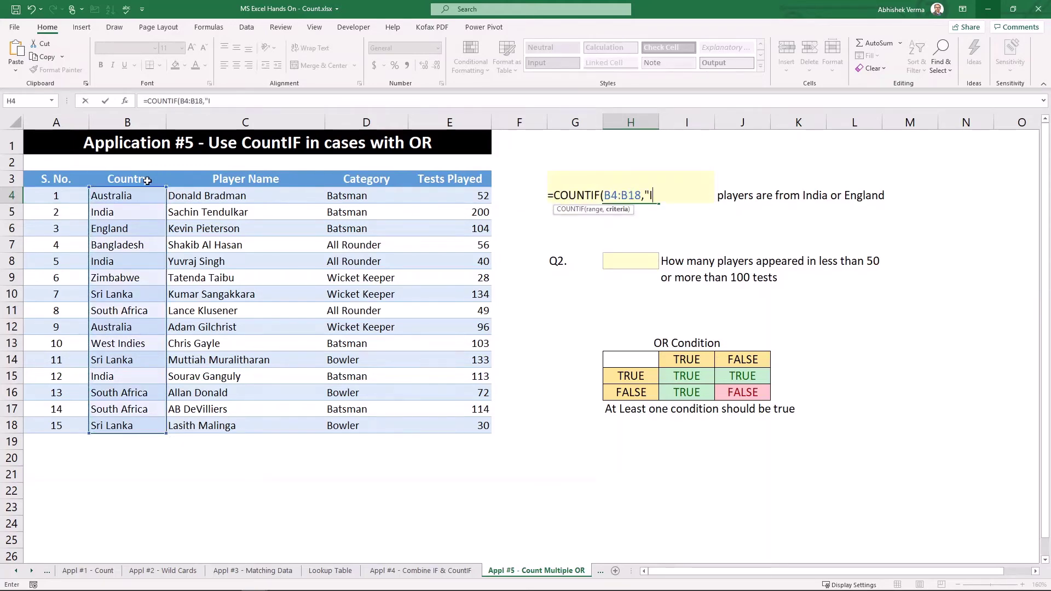
type("ndia\")+")
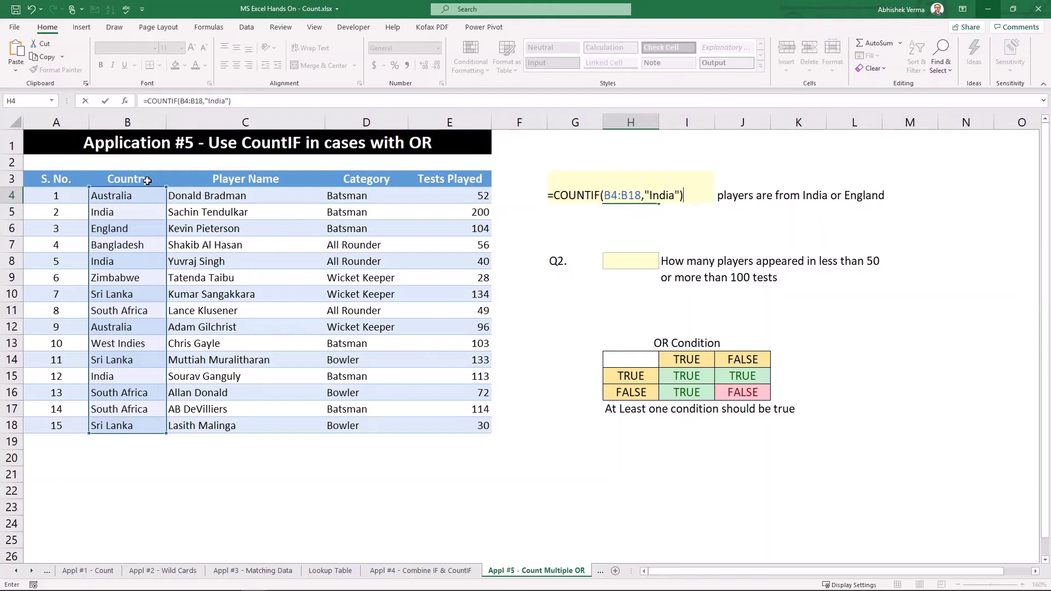
Step: Complete the Q1 formula in H4 by adding a COUNTIF of "England" over B4:B18, and check it against the Country column
type("countif")
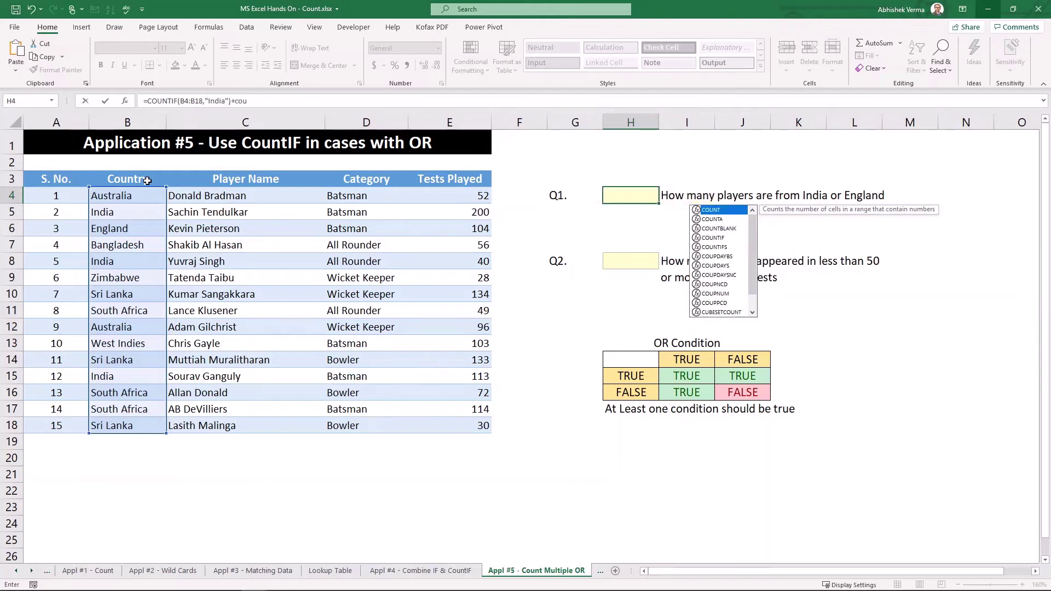
key("Tab")
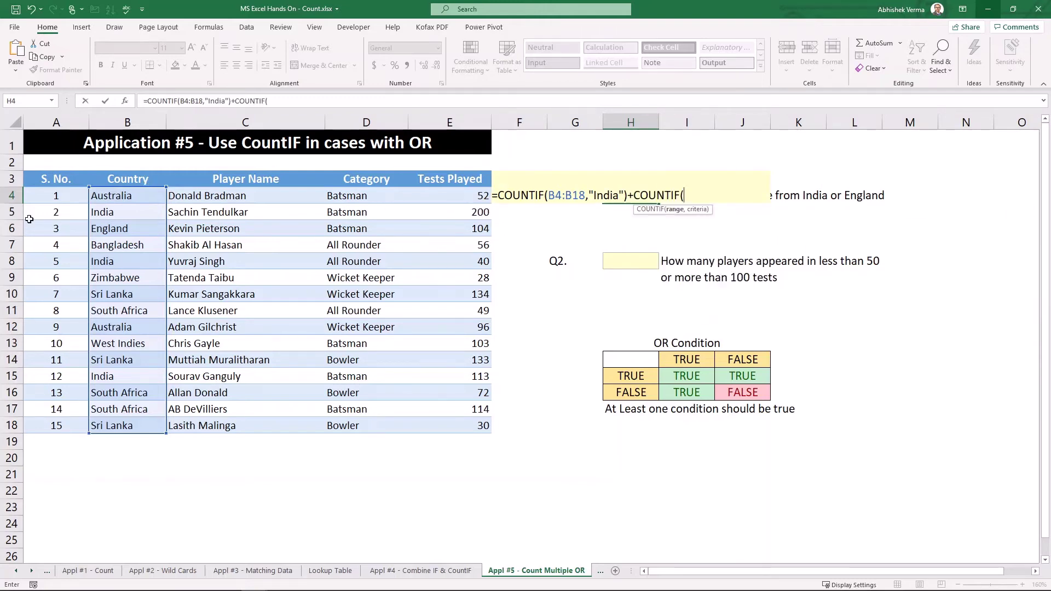
left_click(144, 192)
key("ctrl+shift+Down")
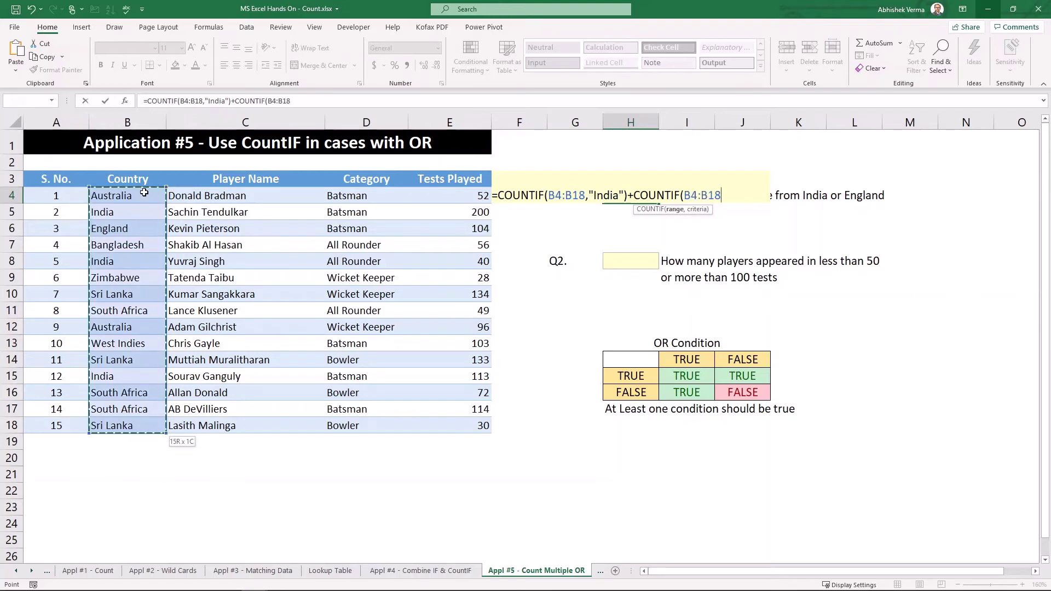
type(",\"England\")")
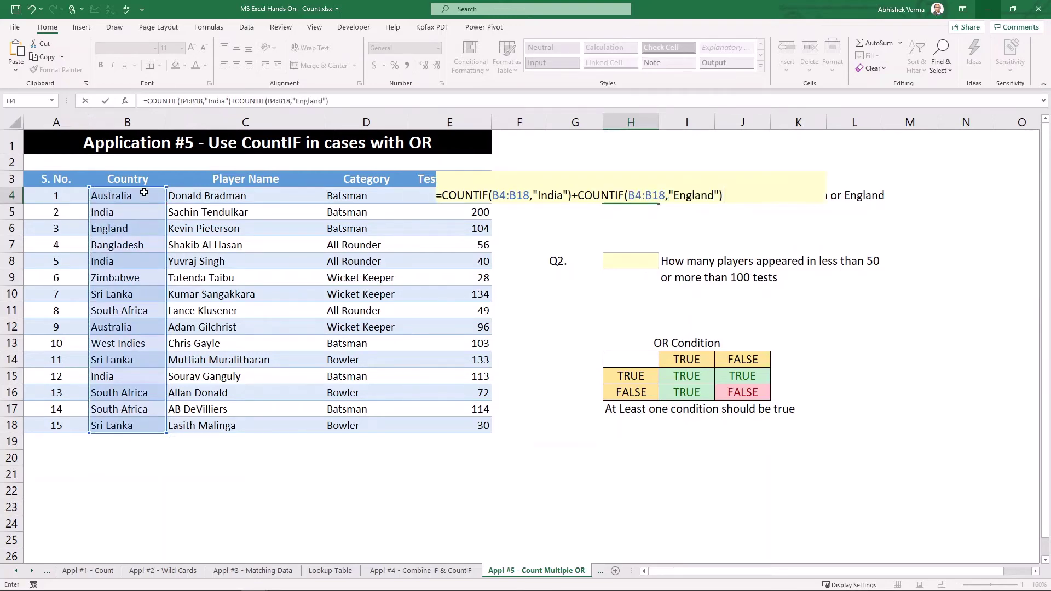
key("Return")
key("Up")
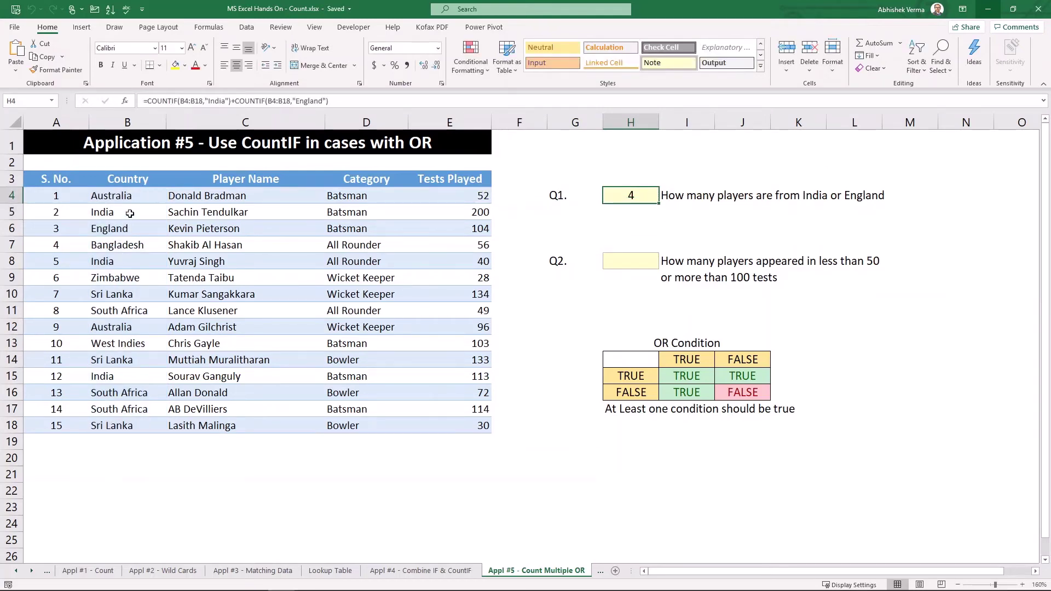
left_click(140, 228)
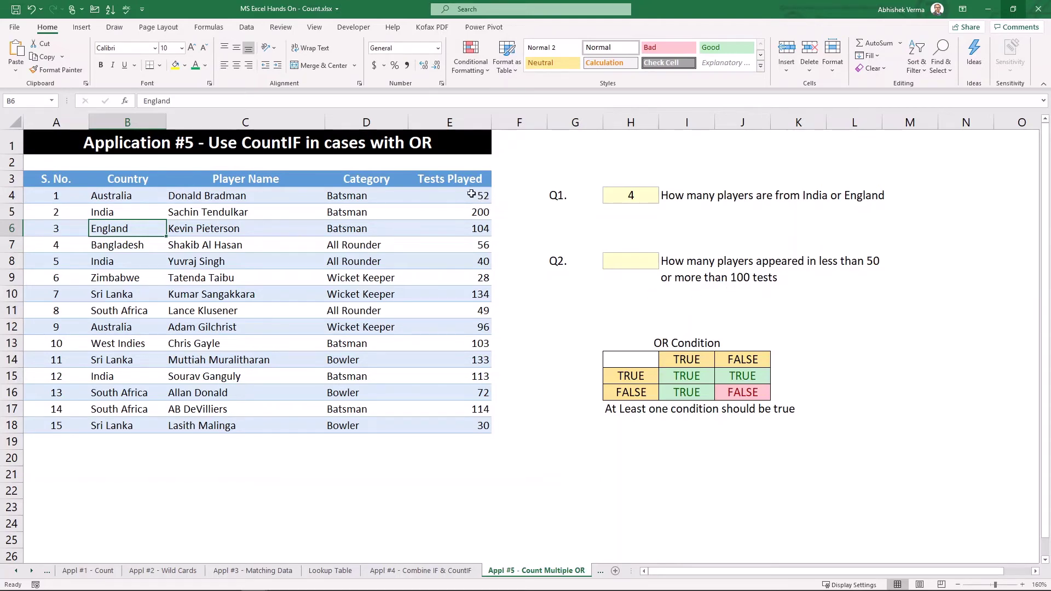
Step: In H8, begin the Q2 formula with a COUNTIF of "<50" over the Tests Played range E4:E18
left_click(622, 259)
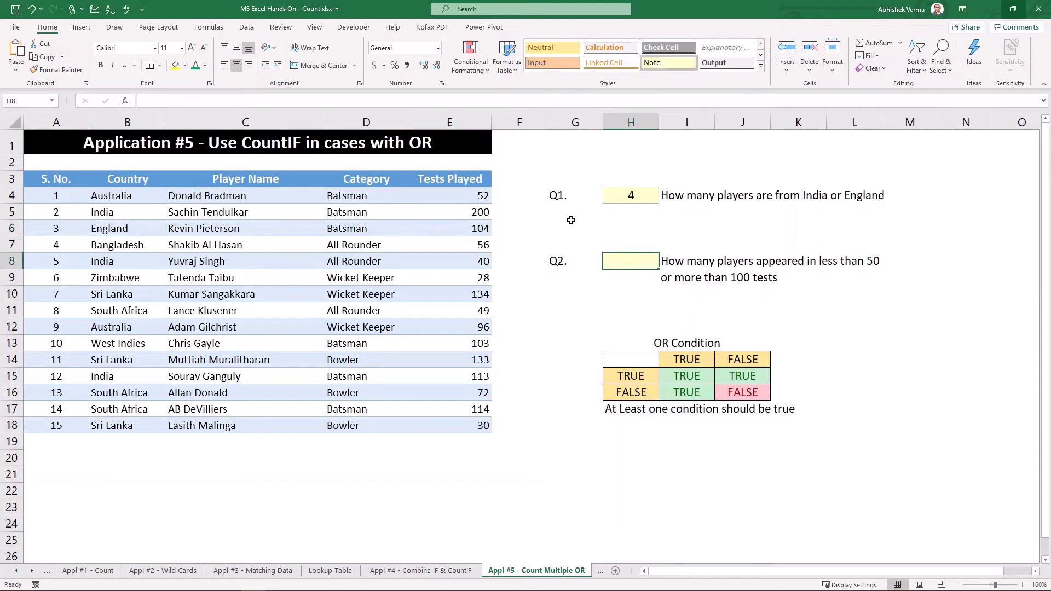
type("=co")
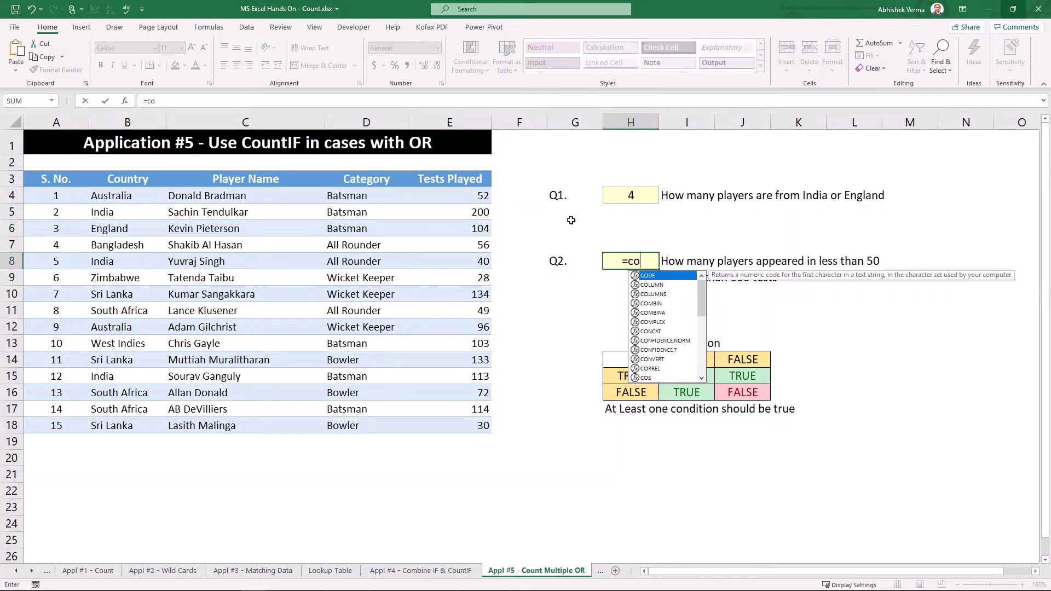
type("untif(")
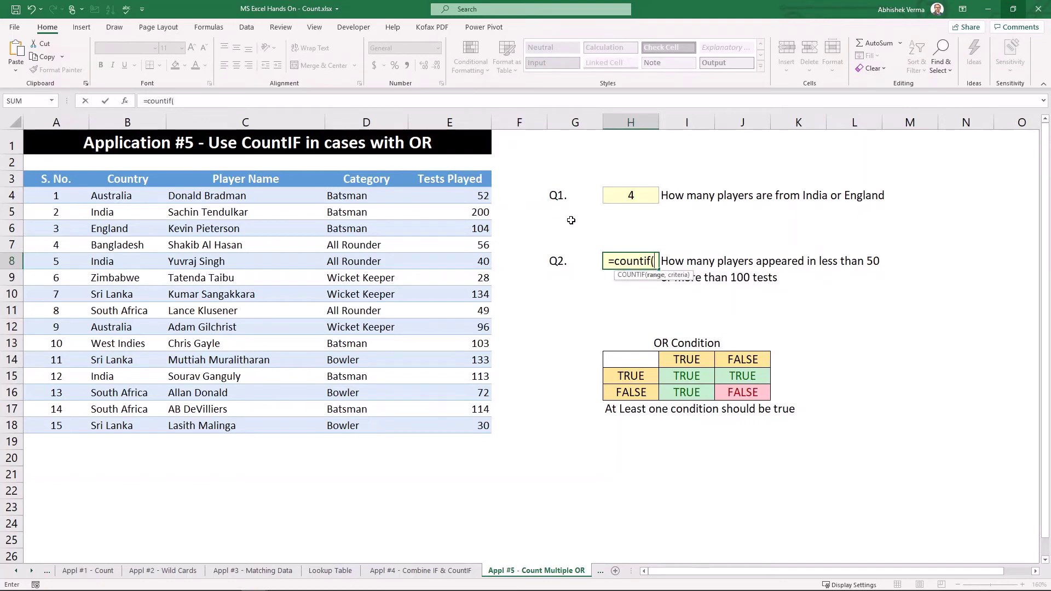
left_click(464, 194)
key("ctrl+shift+Down")
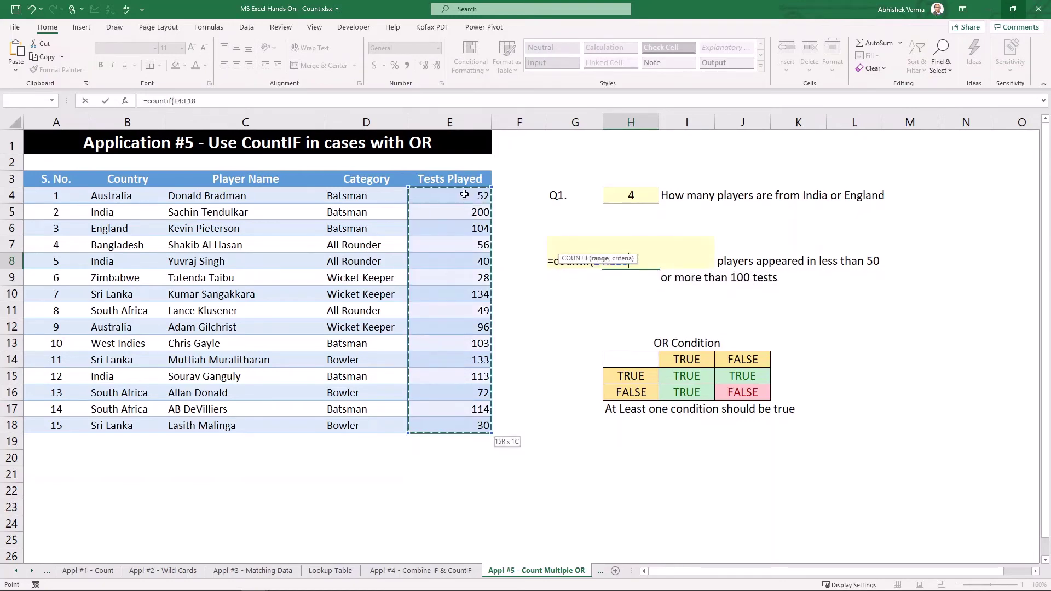
type(",")
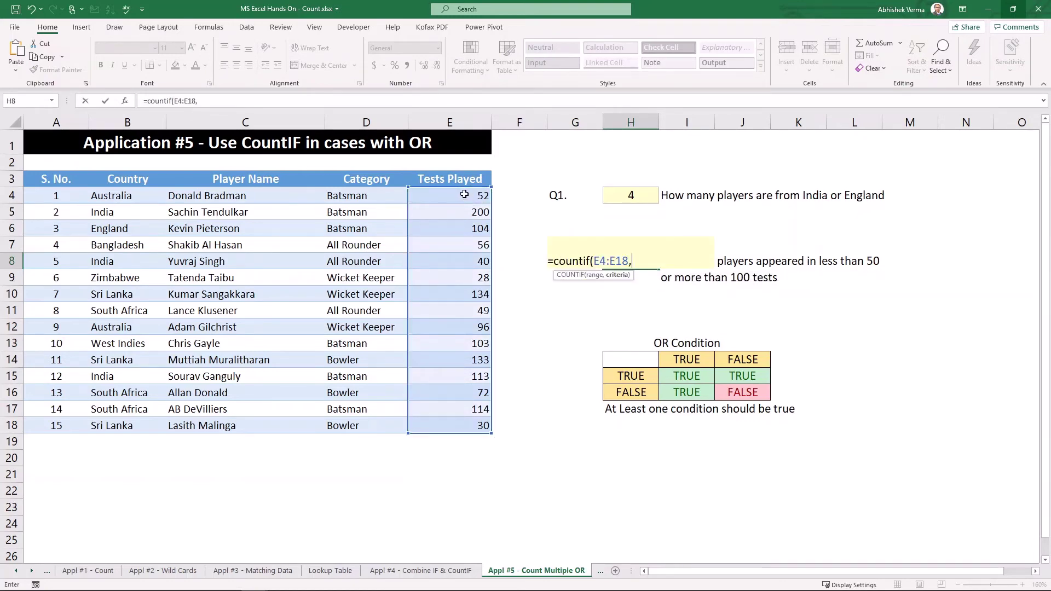
type("\"<50\")")
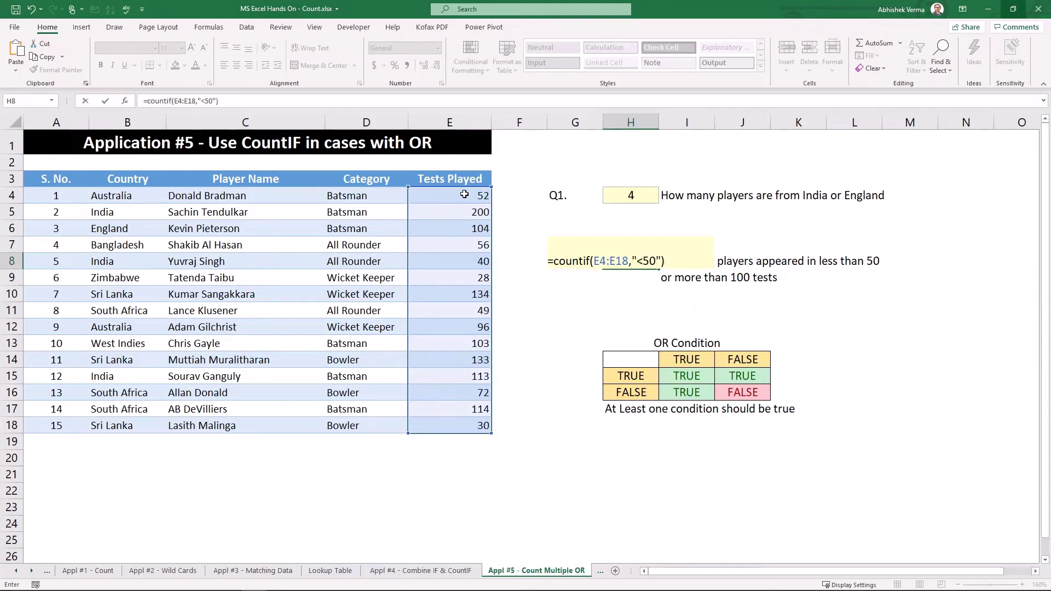
Step: Complete the H8 formula by adding a COUNTIF of ">100" over E4:E18, and save the workbook
type("+countif")
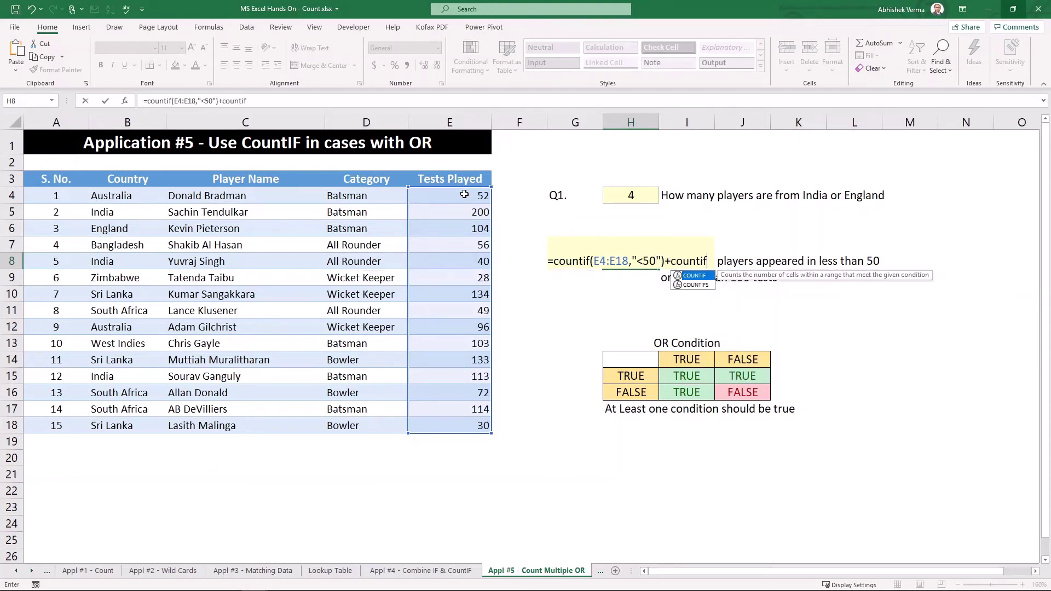
key("Tab")
left_click(463, 194)
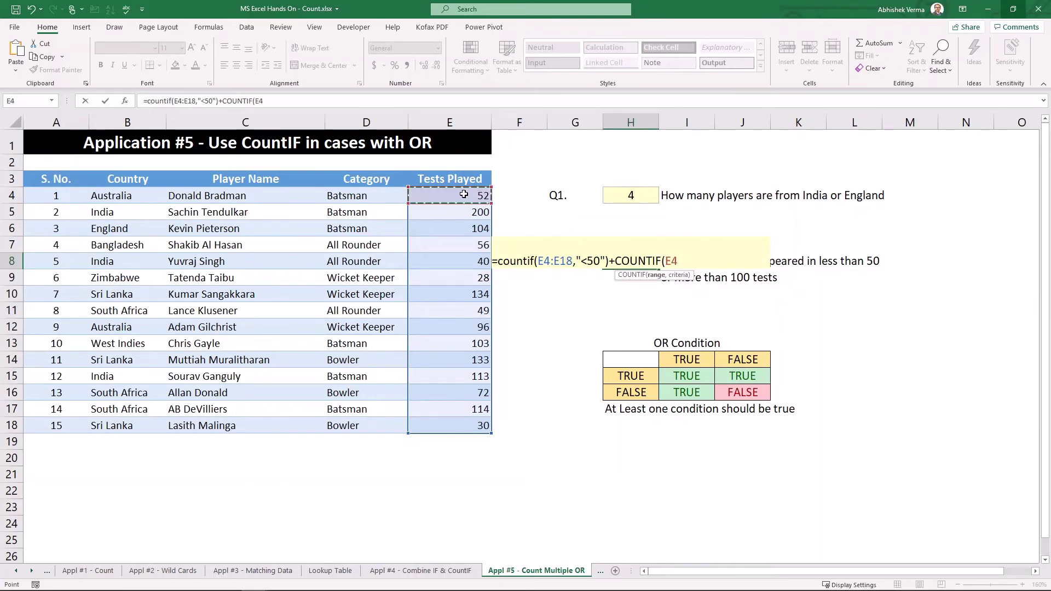
key("ctrl+shift+Down")
type(",\">100")
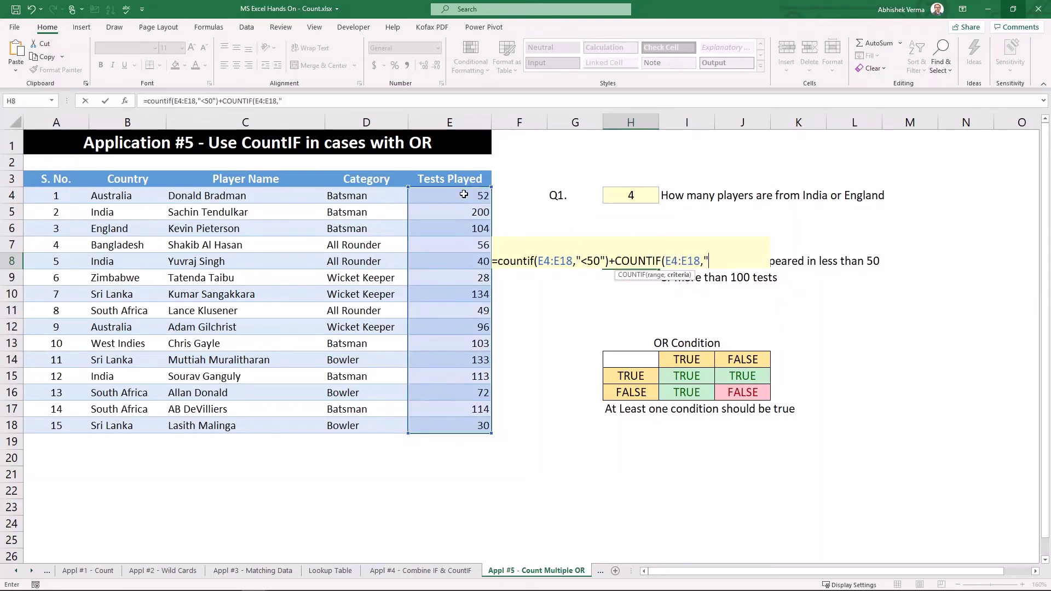
type("\")")
key("Return")
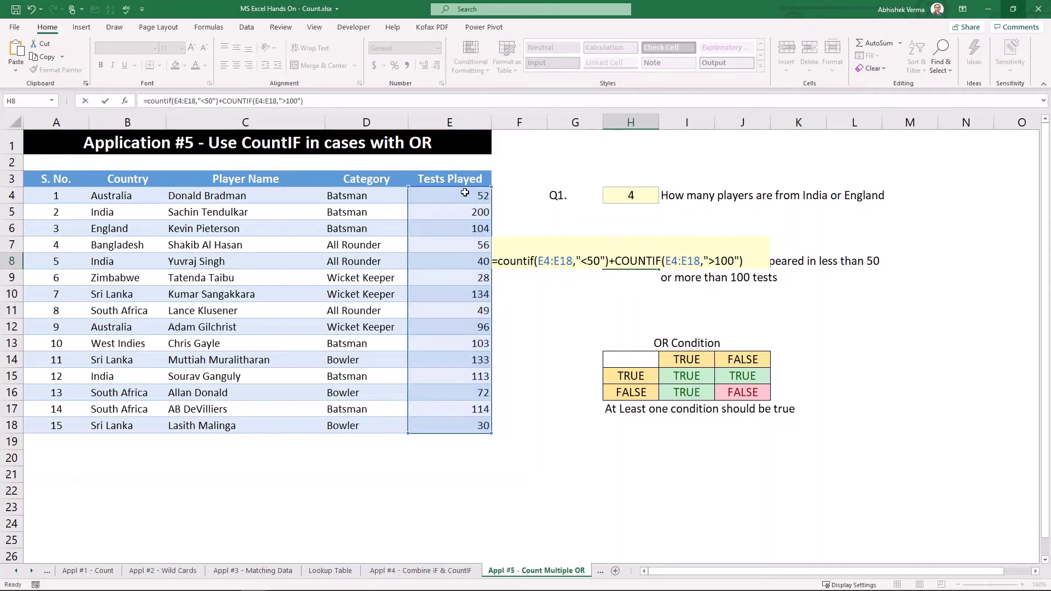
key("ctrl+s")
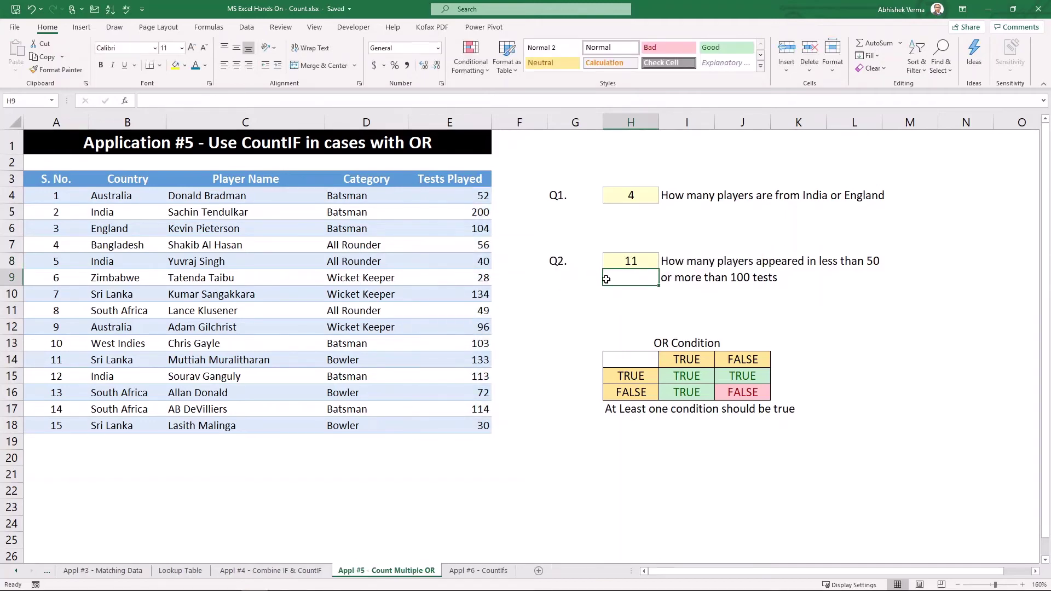
Step: Open the Appl #6 - CountIfs sheet and review the AND Condition table and question Q1
key("ctrl+Page_Down")
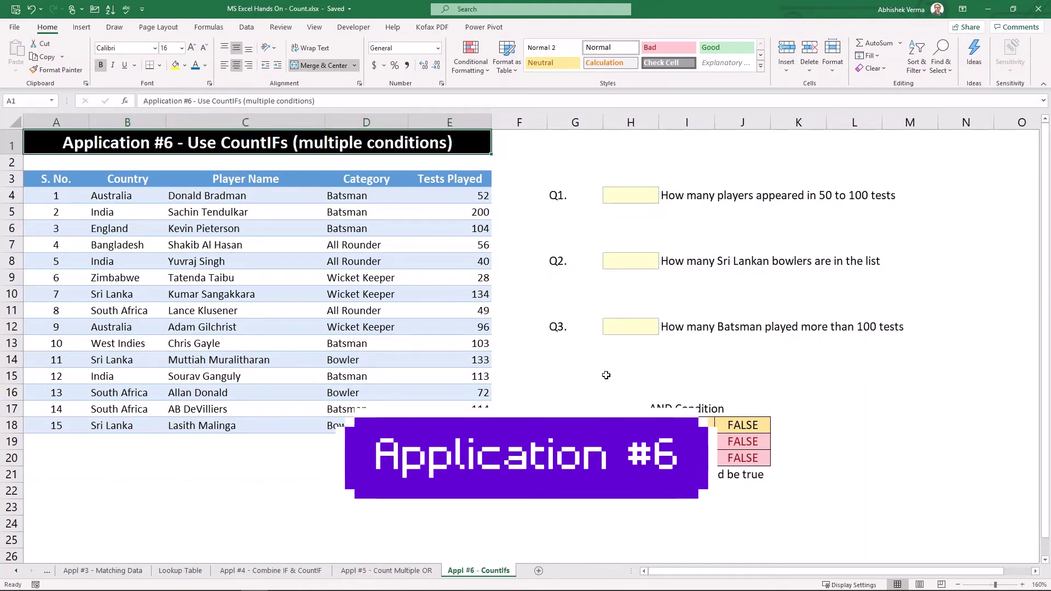
left_click(659, 405)
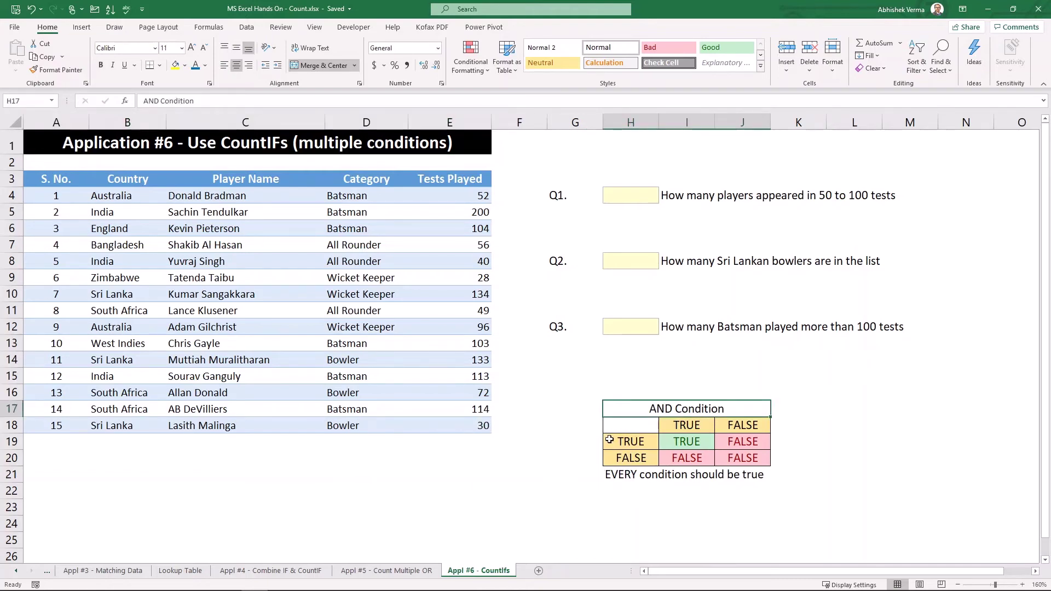
left_click(623, 475)
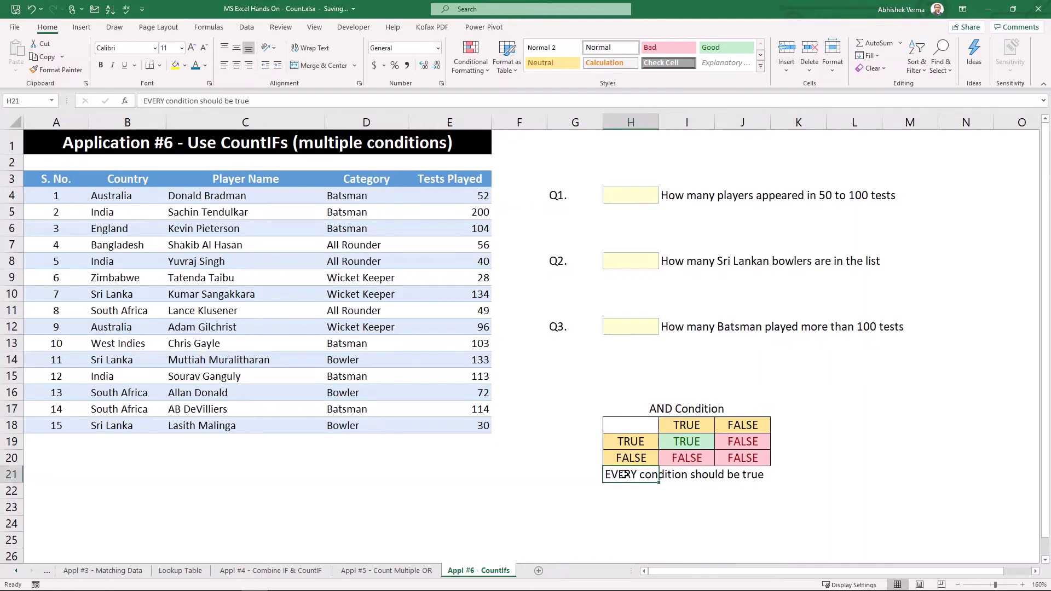
left_click(676, 195)
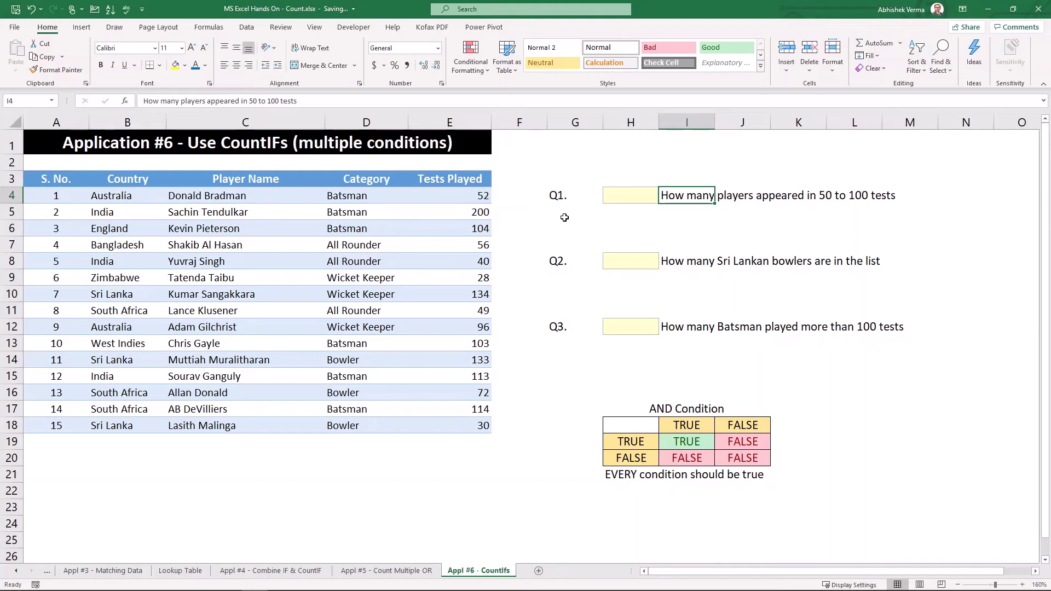
Step: Apply the current blue font color to the hidden Q1 hints in I5 and I6
key("Down")
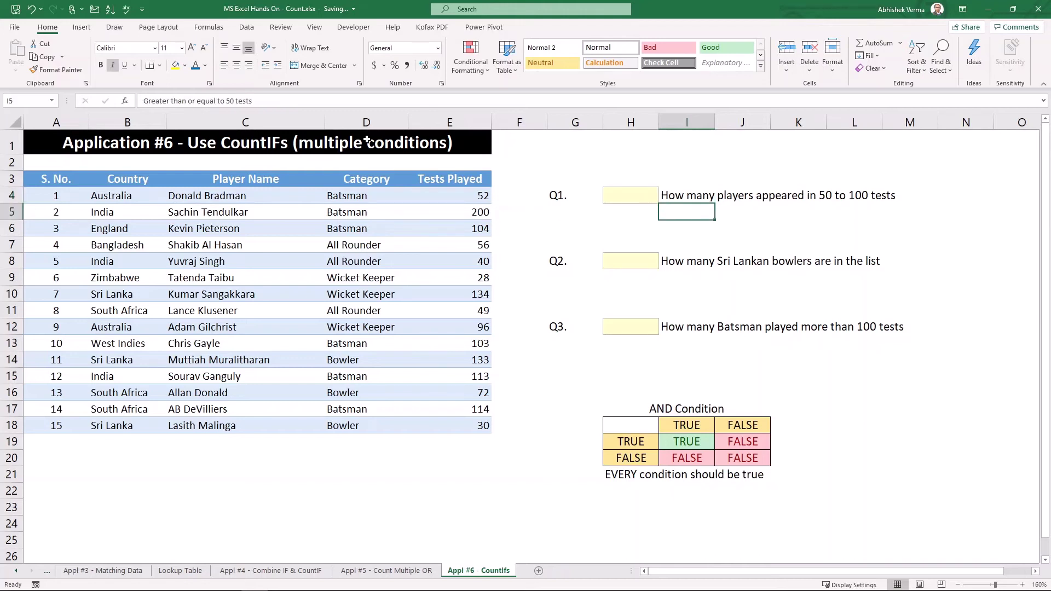
left_click(195, 67)
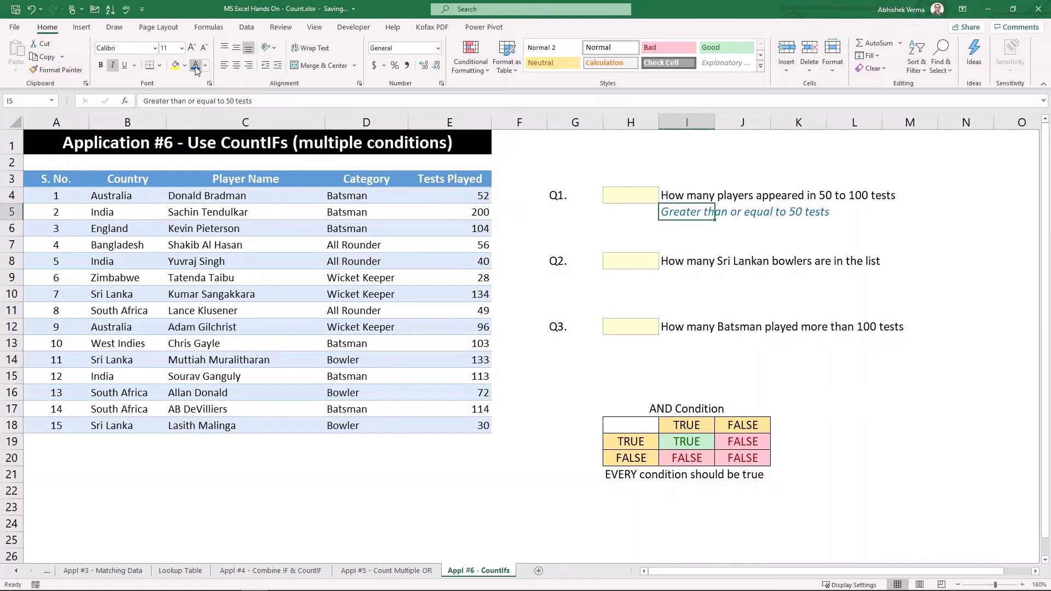
key("Down")
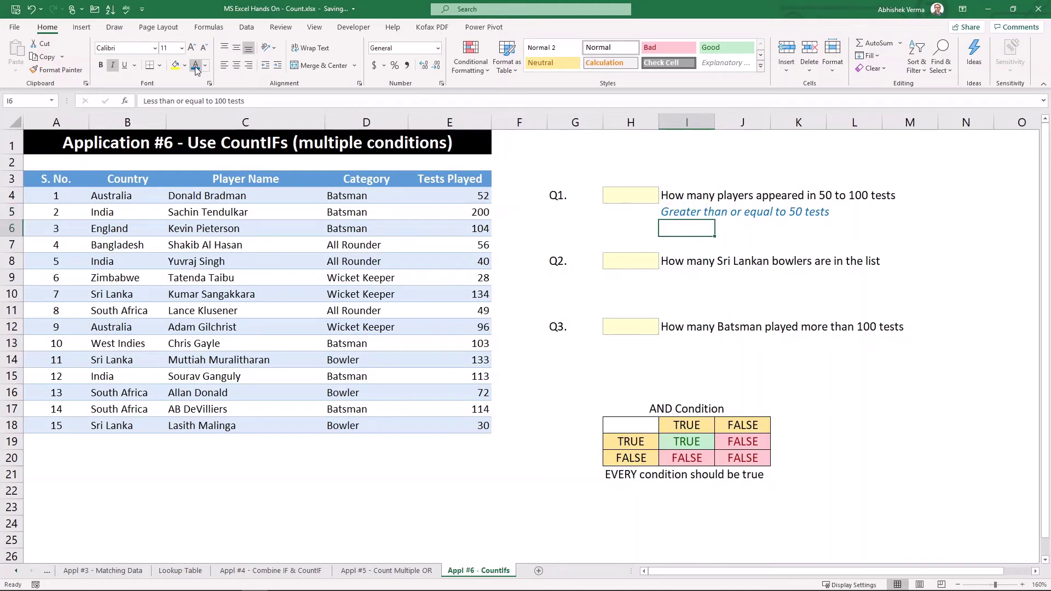
left_click(195, 66)
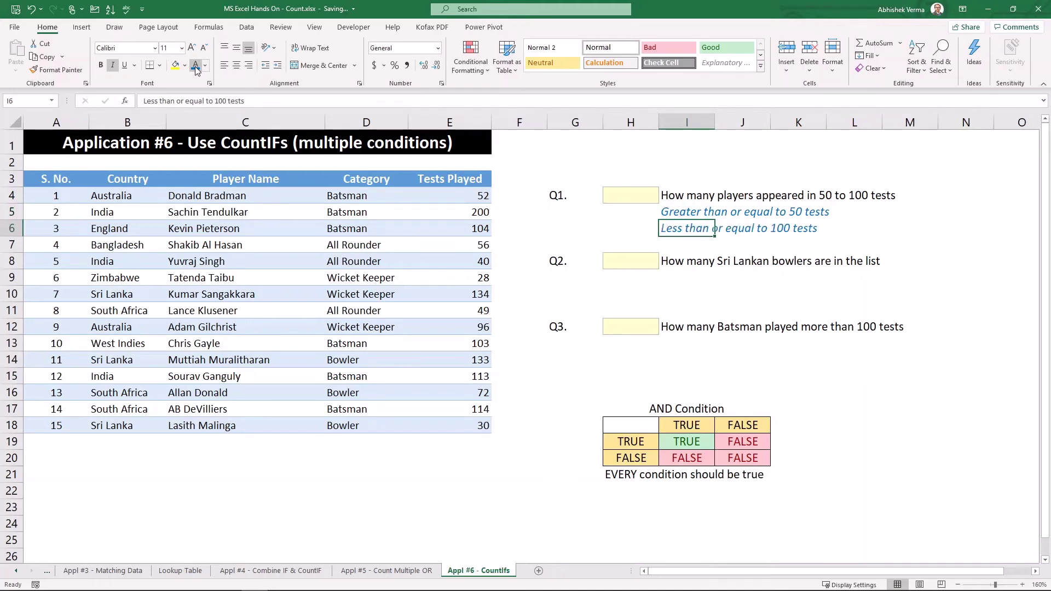
Step: In H4, begin the Q1 formula with a COUNTIFS whose first condition is ">=50" over E4:E18
key("Up")
key("Up")
key("Left")
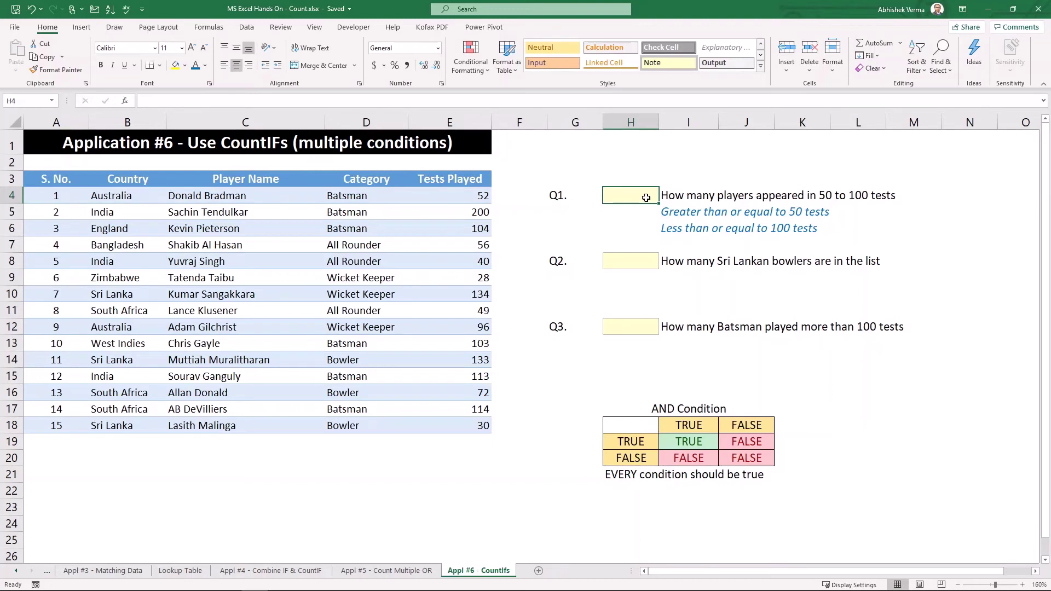
type("=countifs")
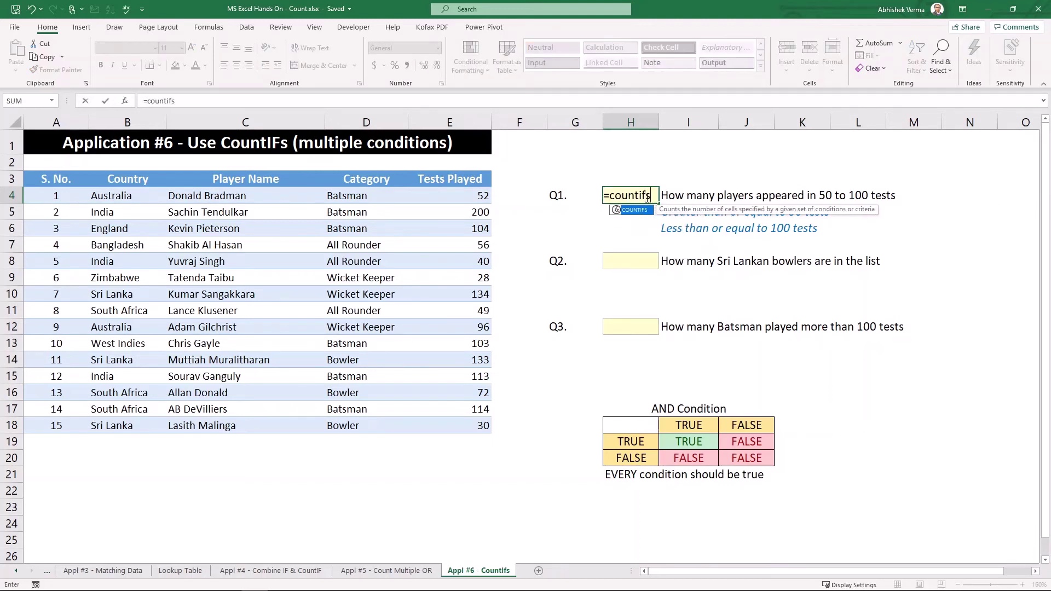
key("Tab")
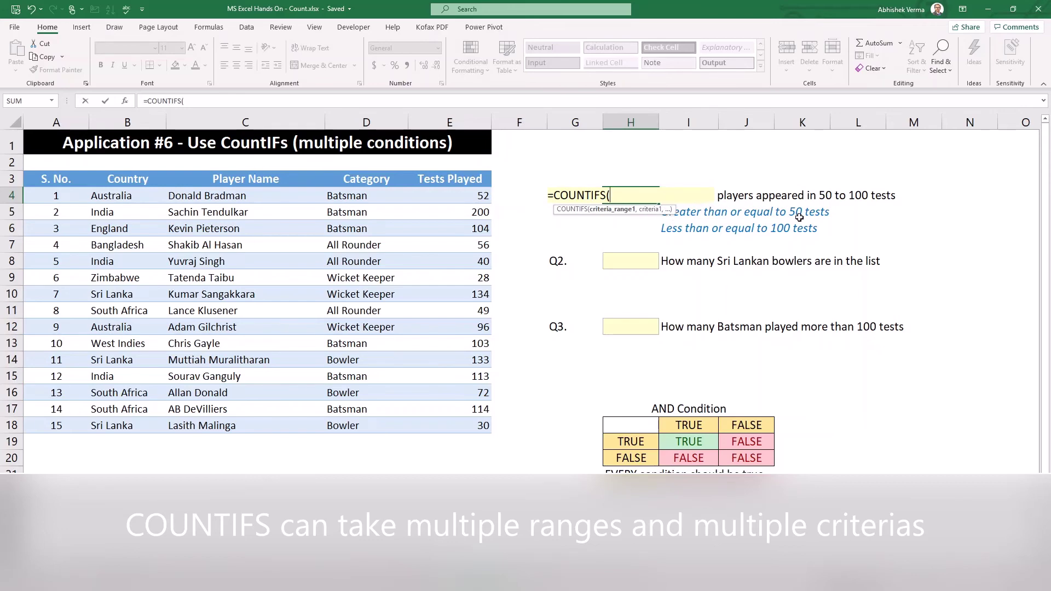
left_click(470, 193)
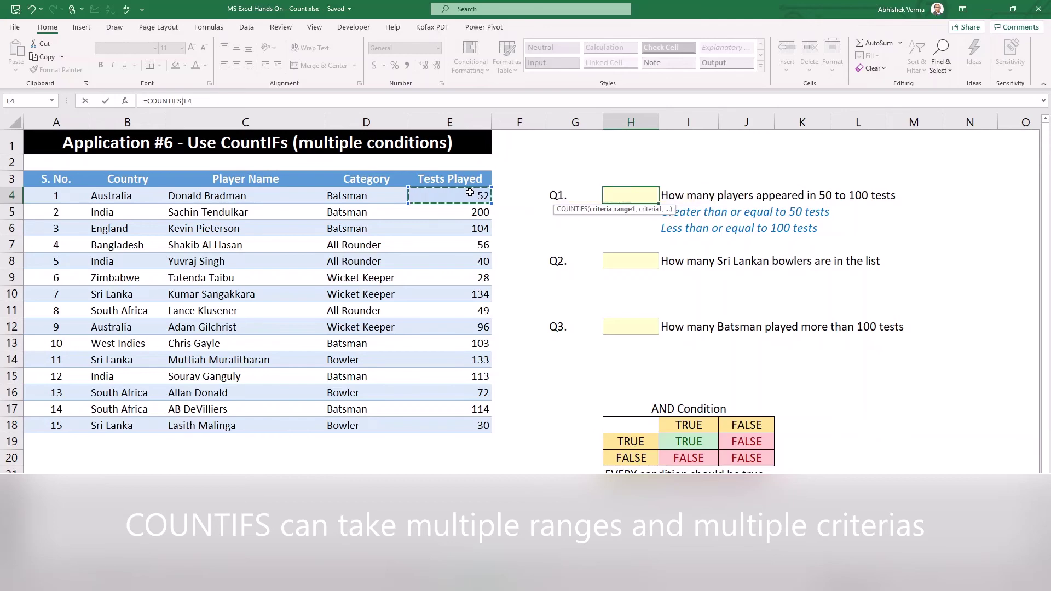
key("ctrl+shift+Down")
type(",\"")
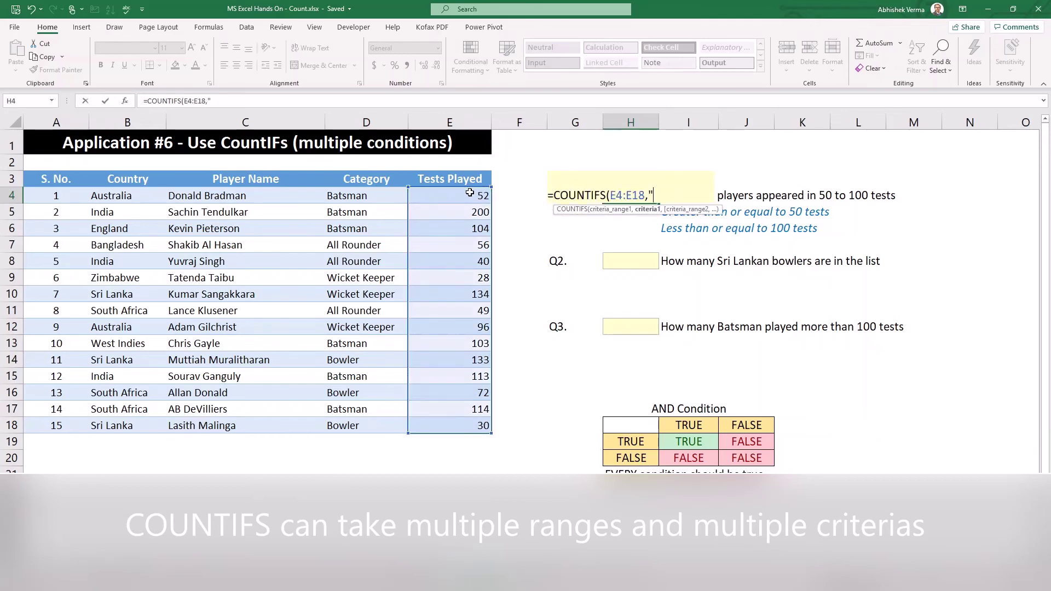
type(">=50\",")
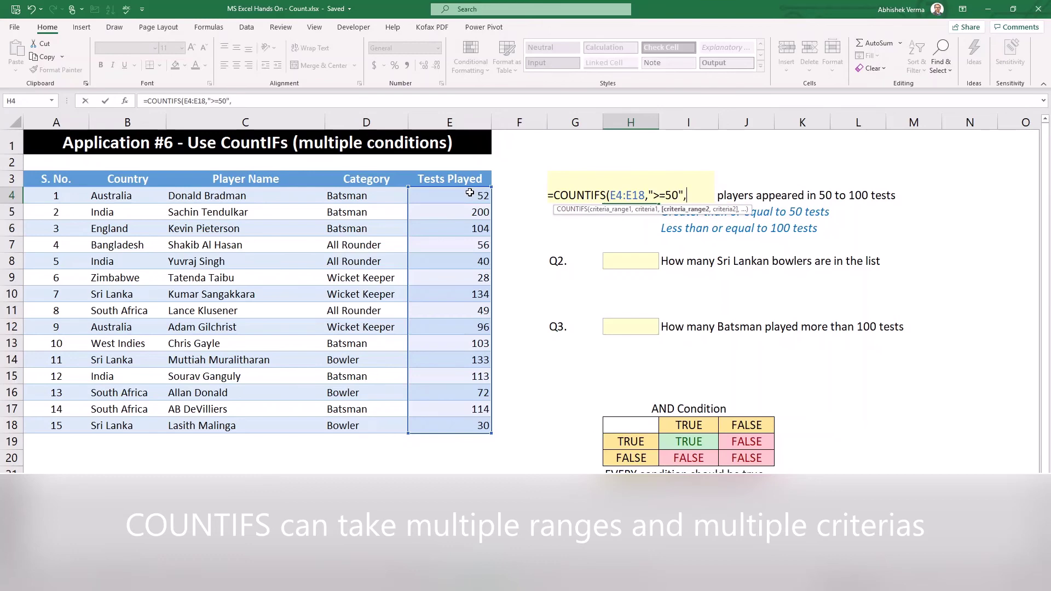
Step: Complete the H4 COUNTIFS formula with the second condition "<=100" over E4:E18
left_click(469, 192)
key("ctrl+shift+Down")
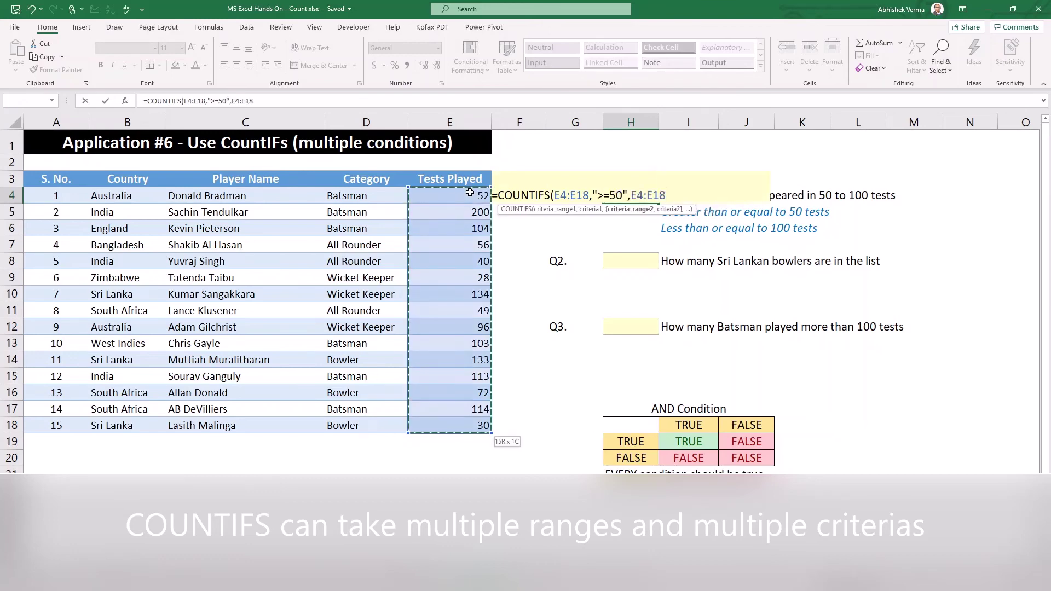
type(",\"")
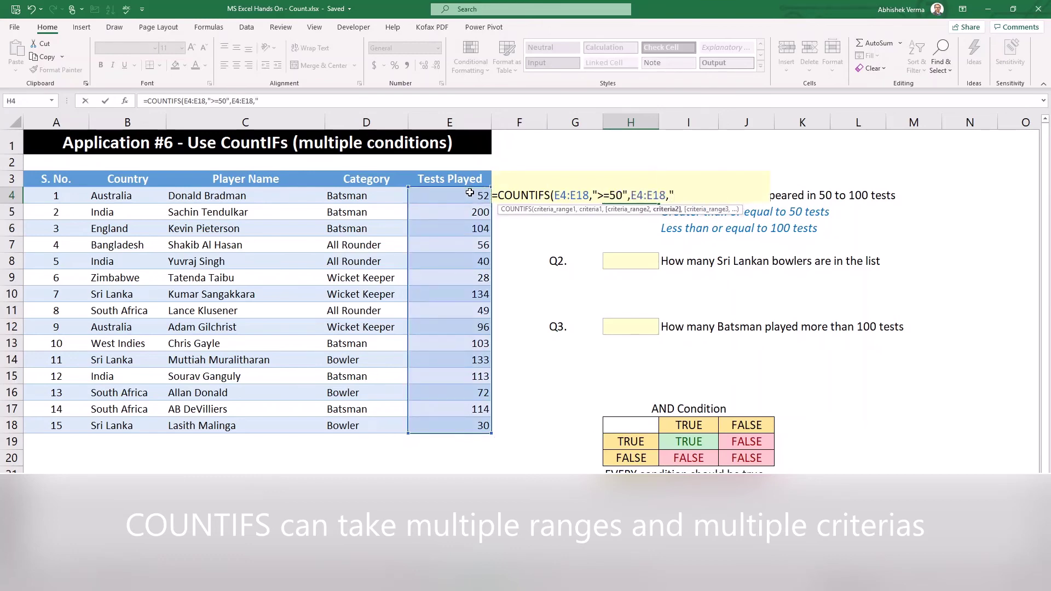
type("<=100\")")
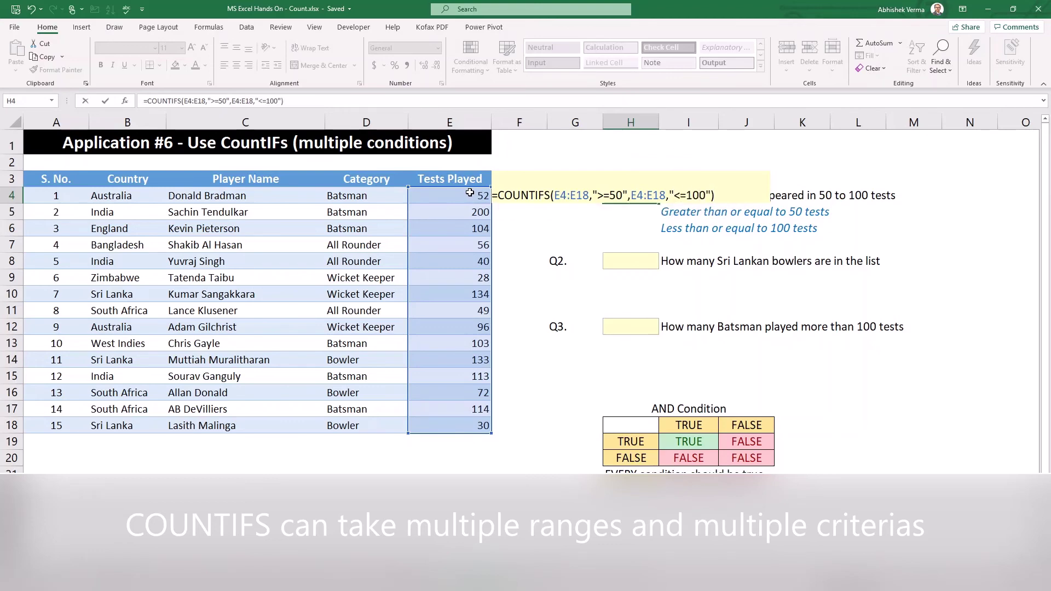
key("Return")
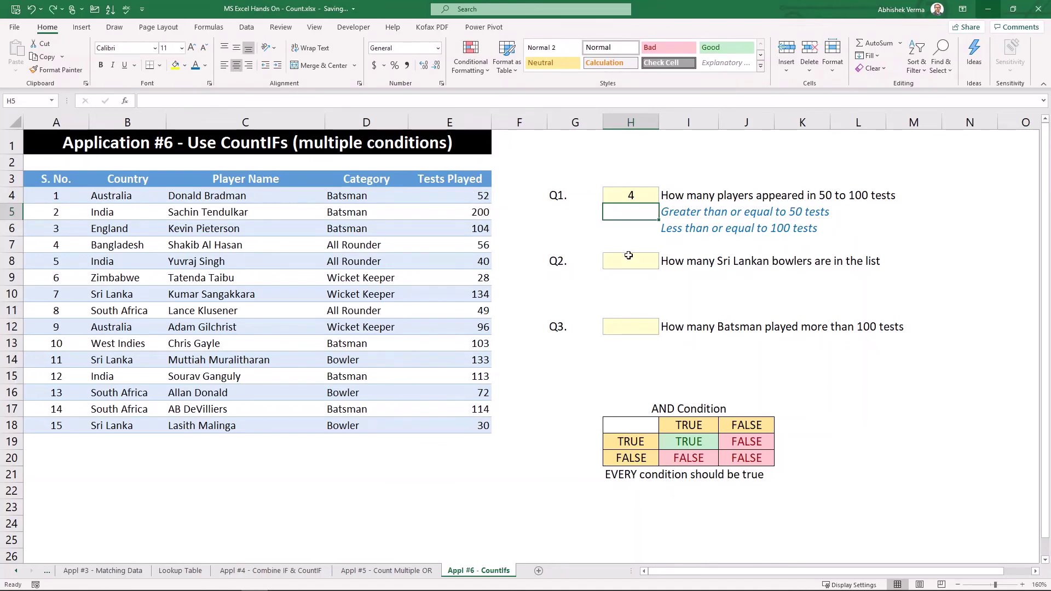
Step: Apply the current blue font color to the hidden Q2 country and category hints in I9:J10
left_click(669, 261)
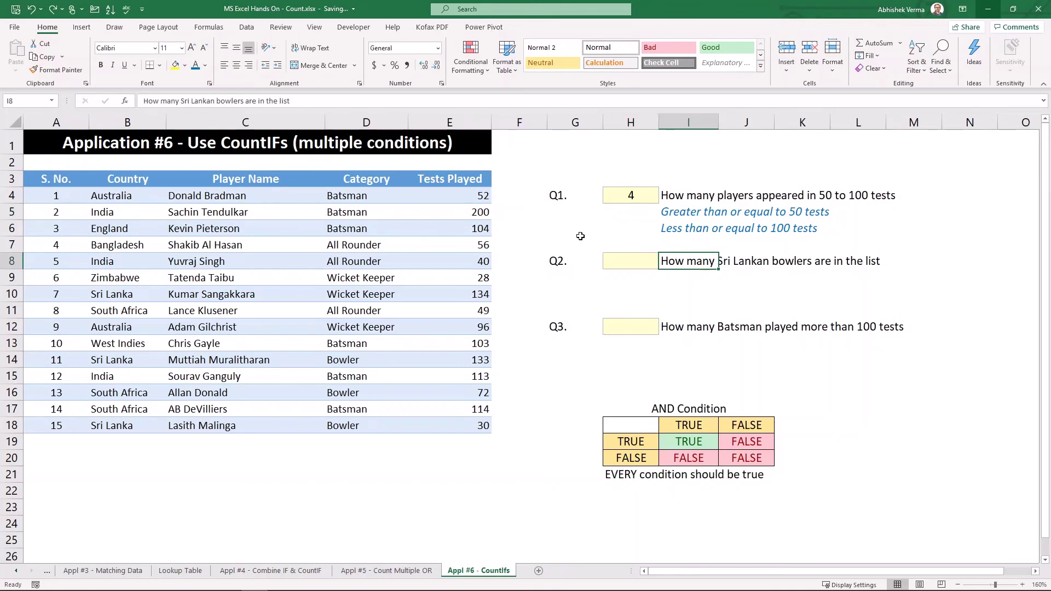
key("Down")
key("ctrl+v")
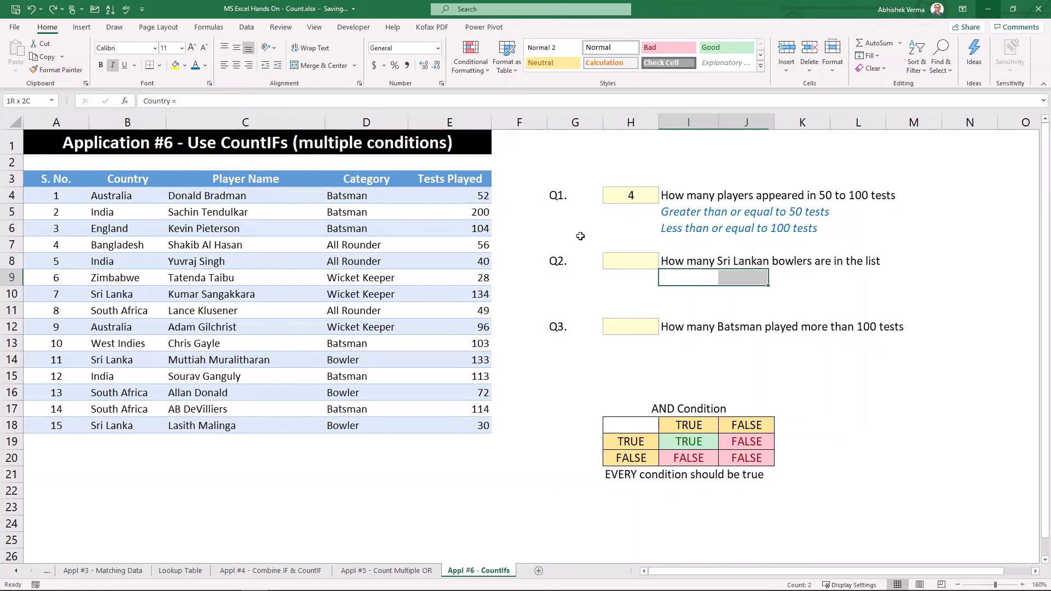
left_click(195, 70)
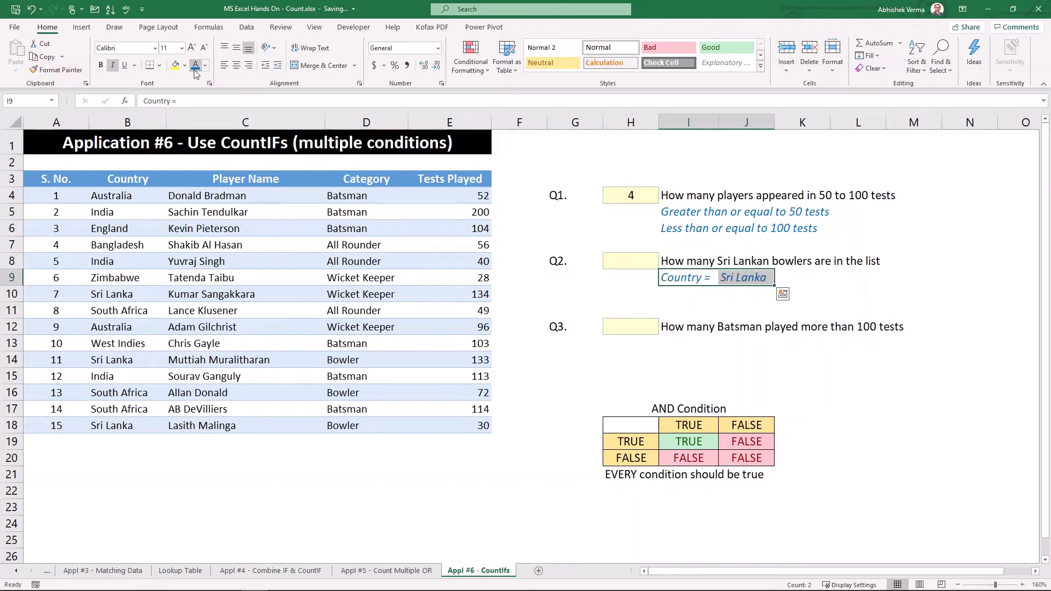
key("Down")
key("Up")
key("Down")
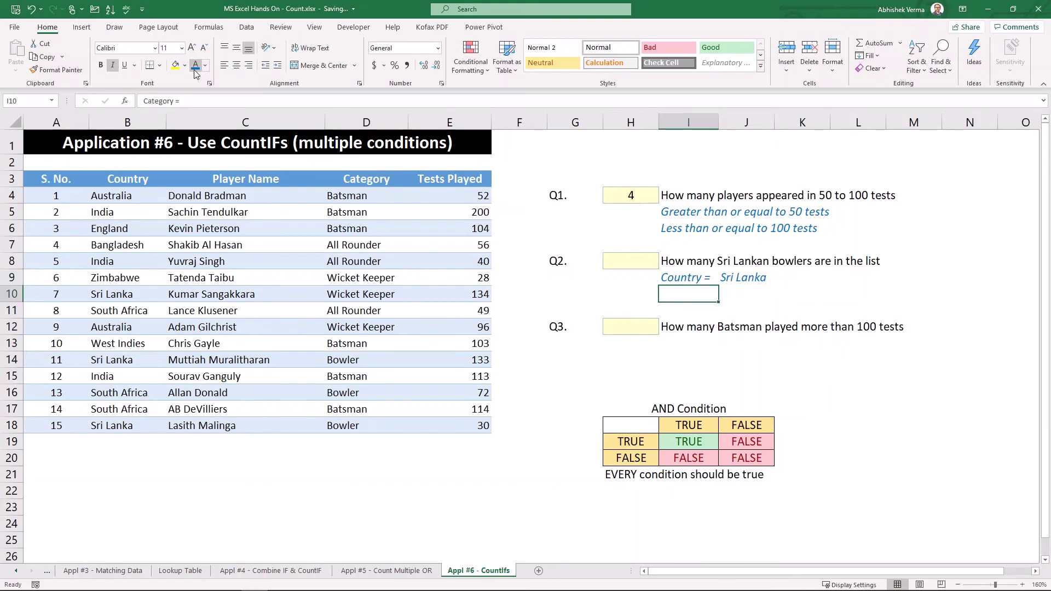
key("ctrl+v")
left_click(194, 70)
key("Down")
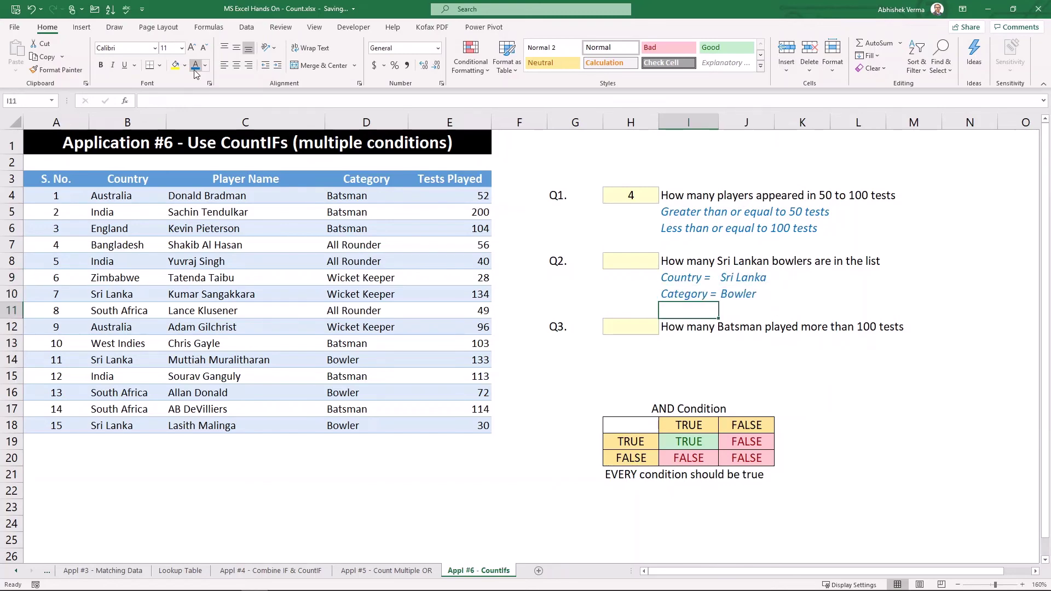
key("Up")
key("Up")
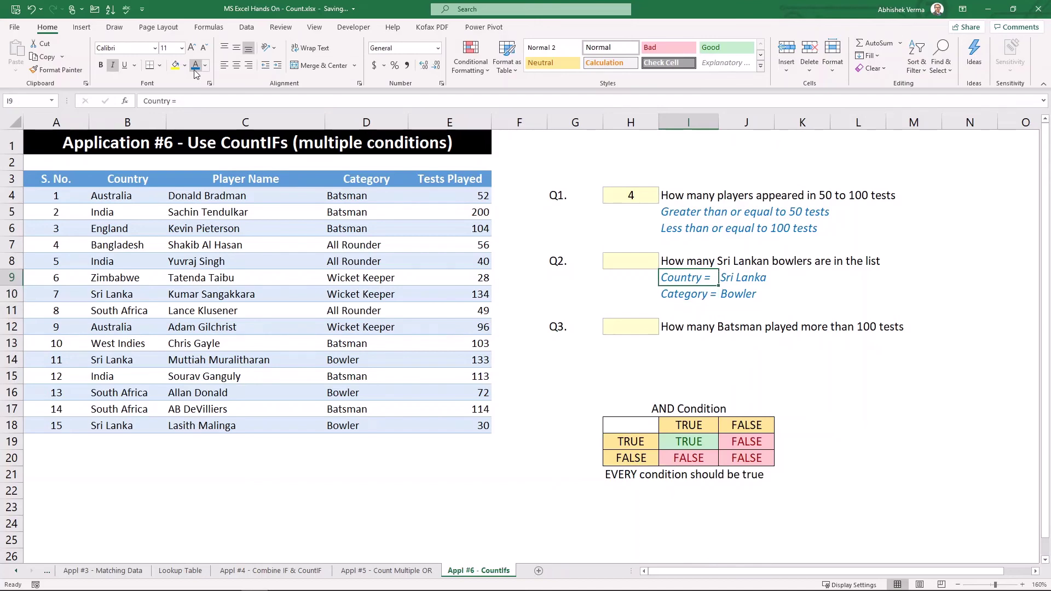
key("Right")
key("Down")
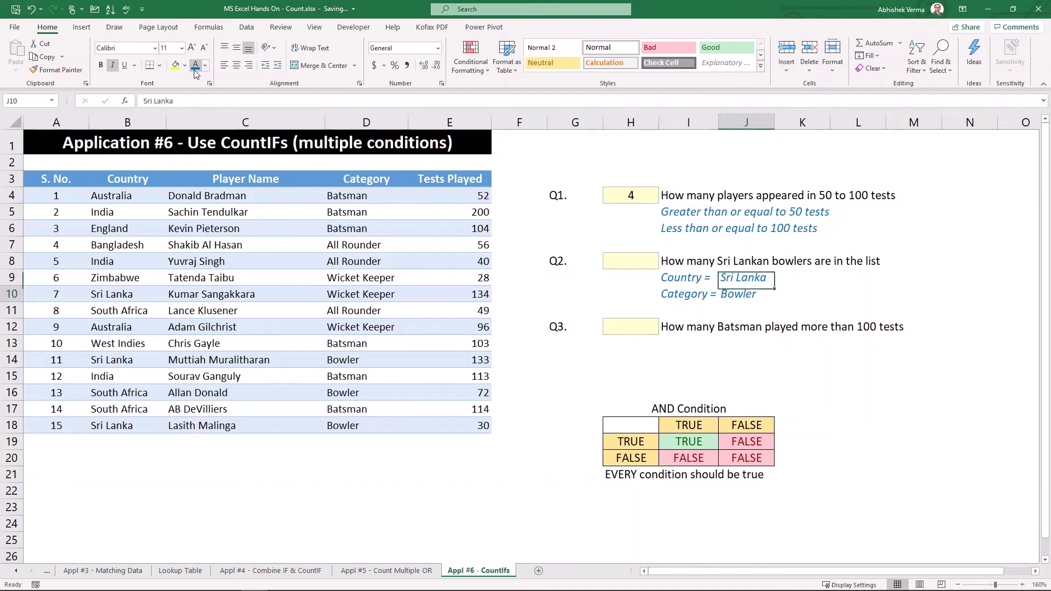
Step: In H8, begin the Q2 formula with a COUNTIFS whose first condition matches B4:B18 against the country in J9
key("Up")
key("Up")
key("Left")
key("Left")
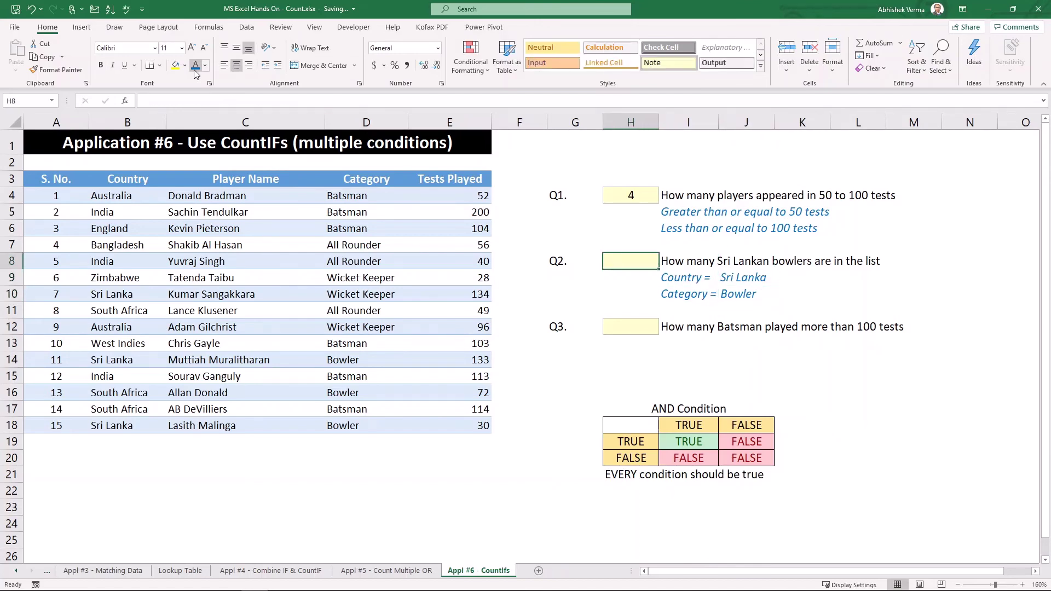
type("=")
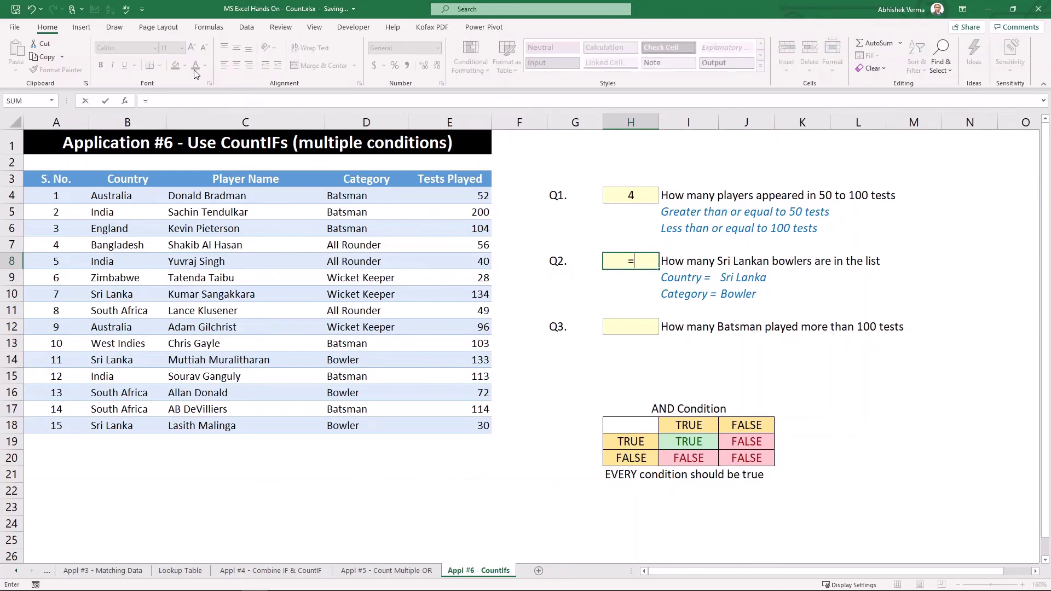
type("countifs")
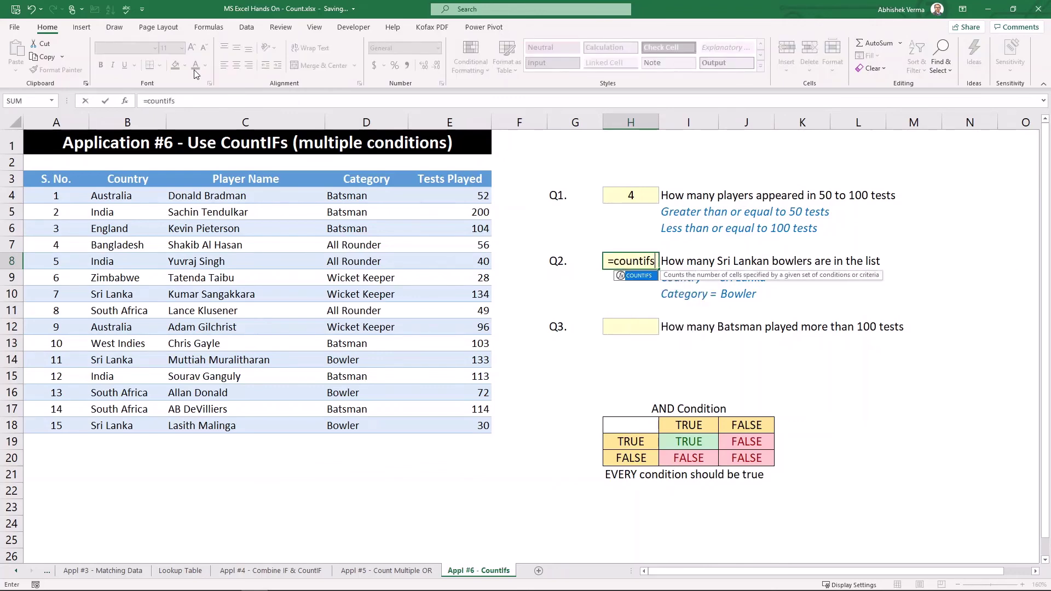
key("Tab")
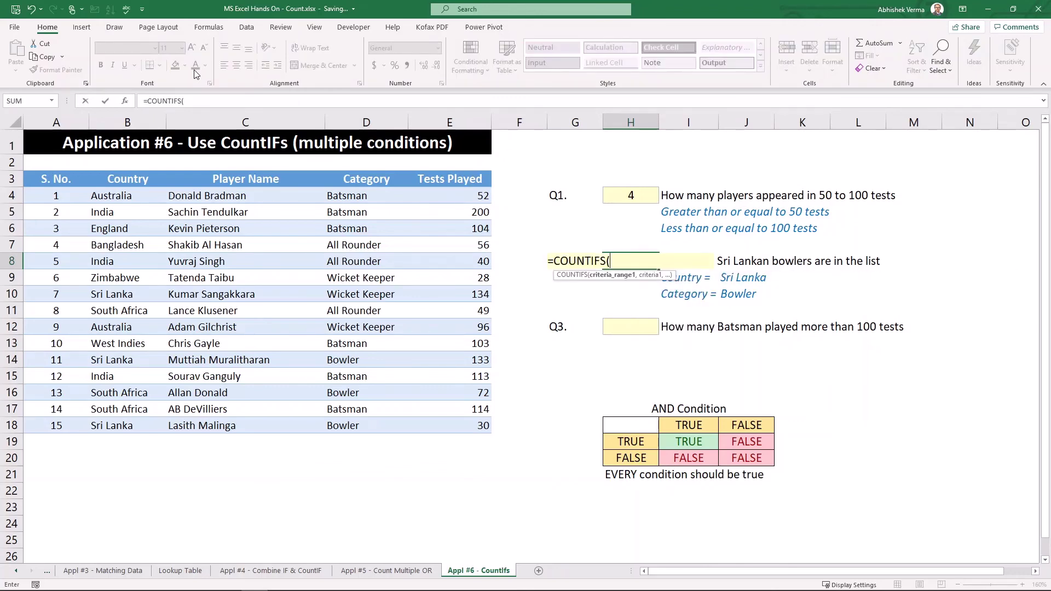
left_click(137, 195)
key("ctrl+shift+Down")
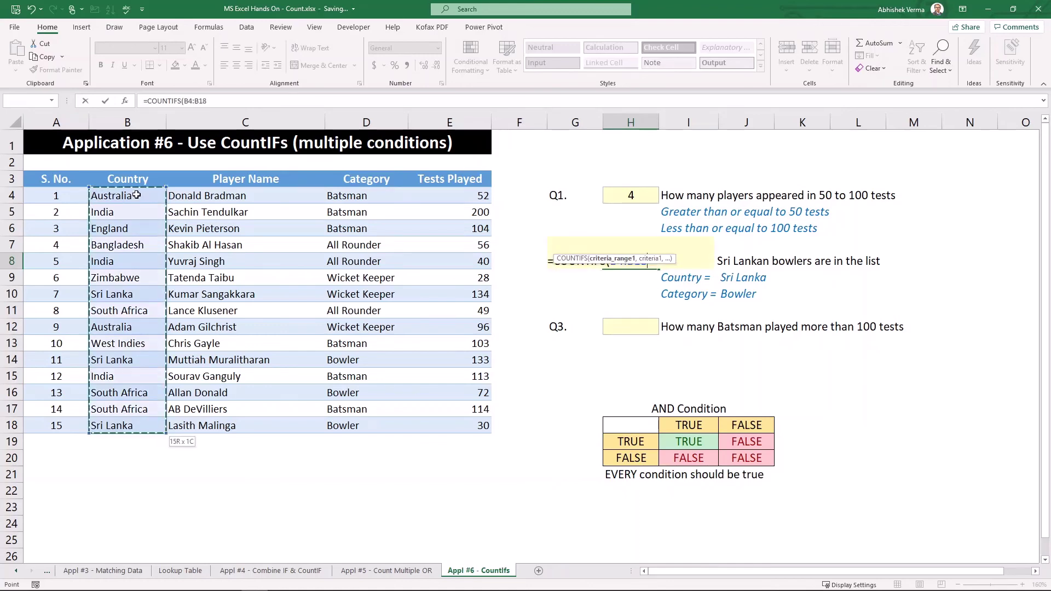
type(",")
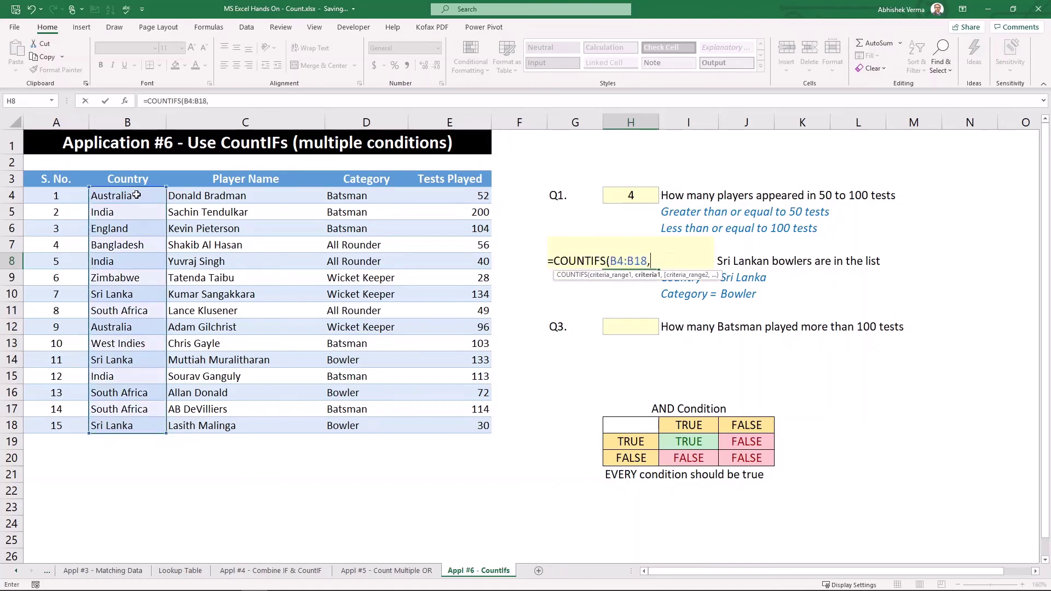
left_click(739, 279)
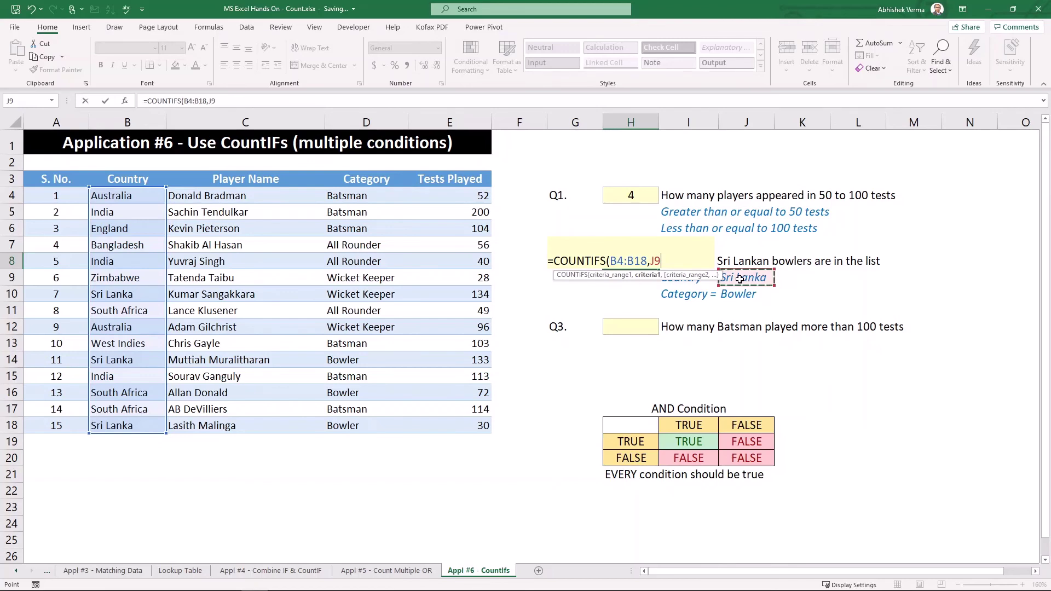
Step: Complete the H8 COUNTIFS formula with a second condition matching D4:D18 against the category in J10
type(",")
left_click(380, 193)
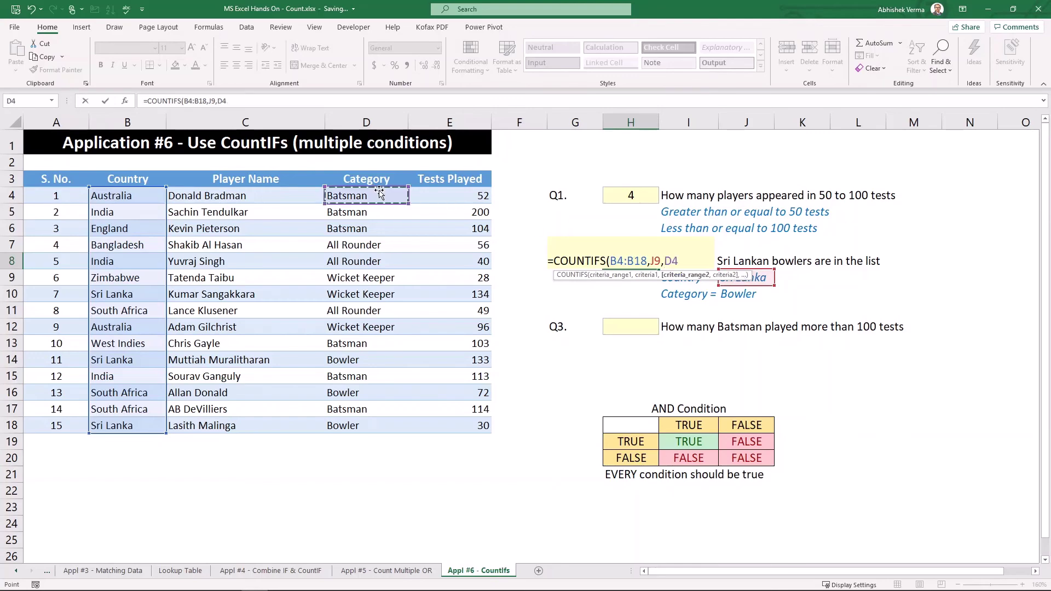
key("ctrl+shift+Down")
type(",")
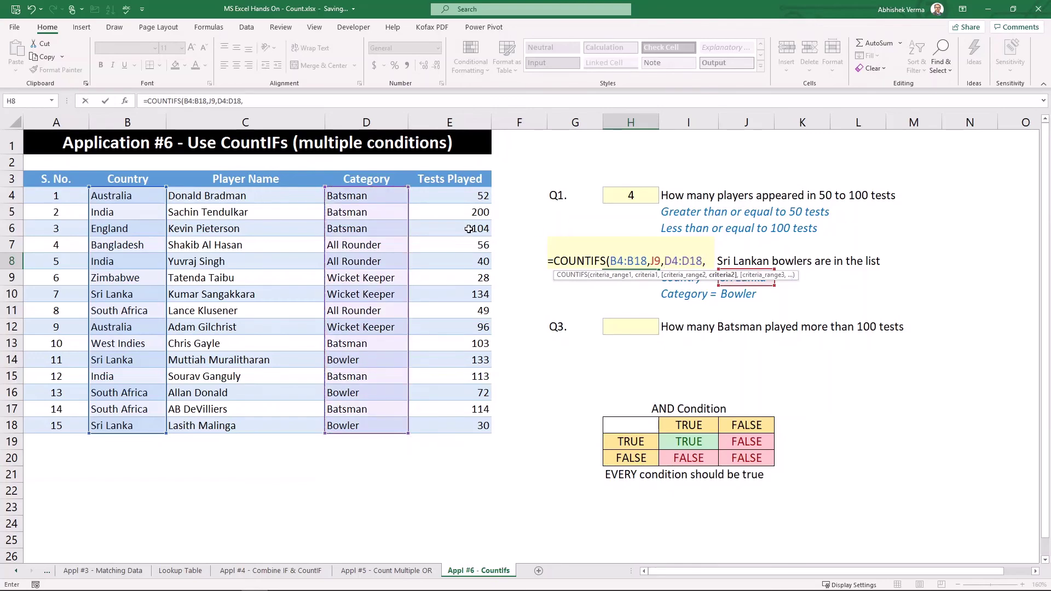
left_click(751, 295)
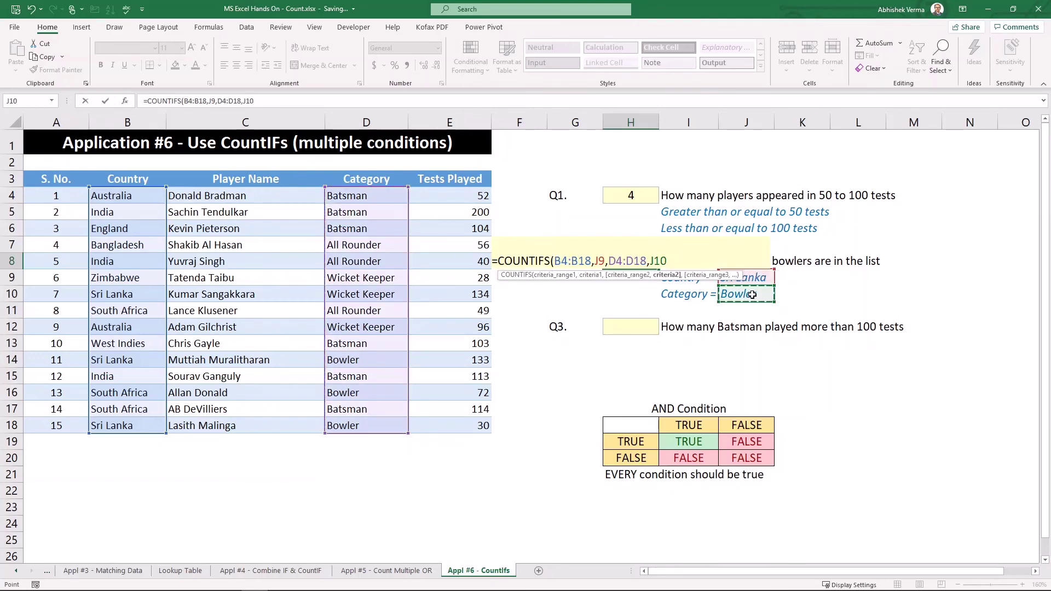
type(")")
key("Return")
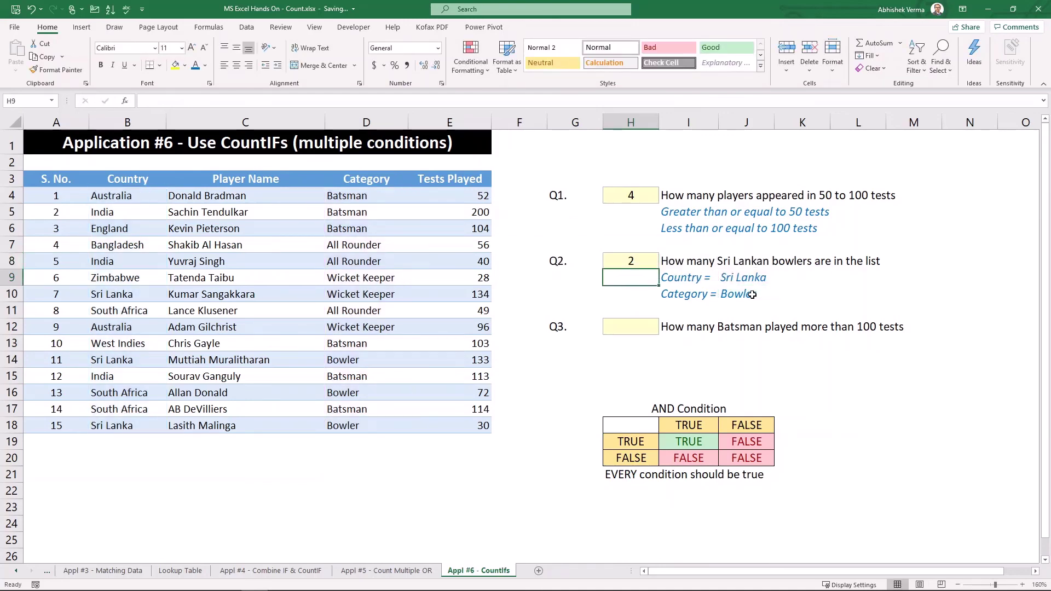
Step: Apply the current blue font color to the hidden Q3 hints in I13:J14
key("Down")
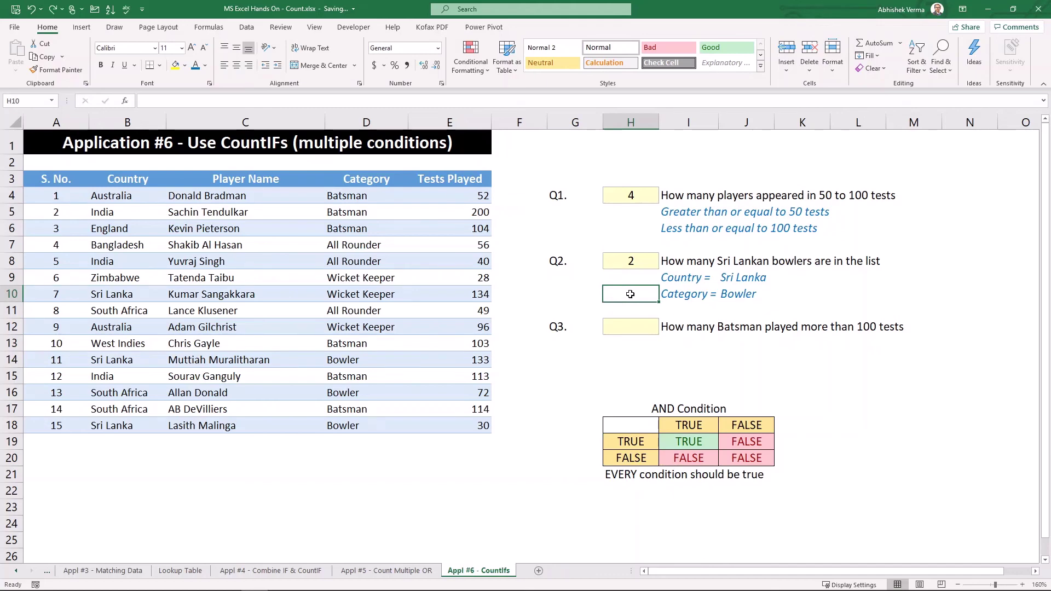
left_click(667, 324)
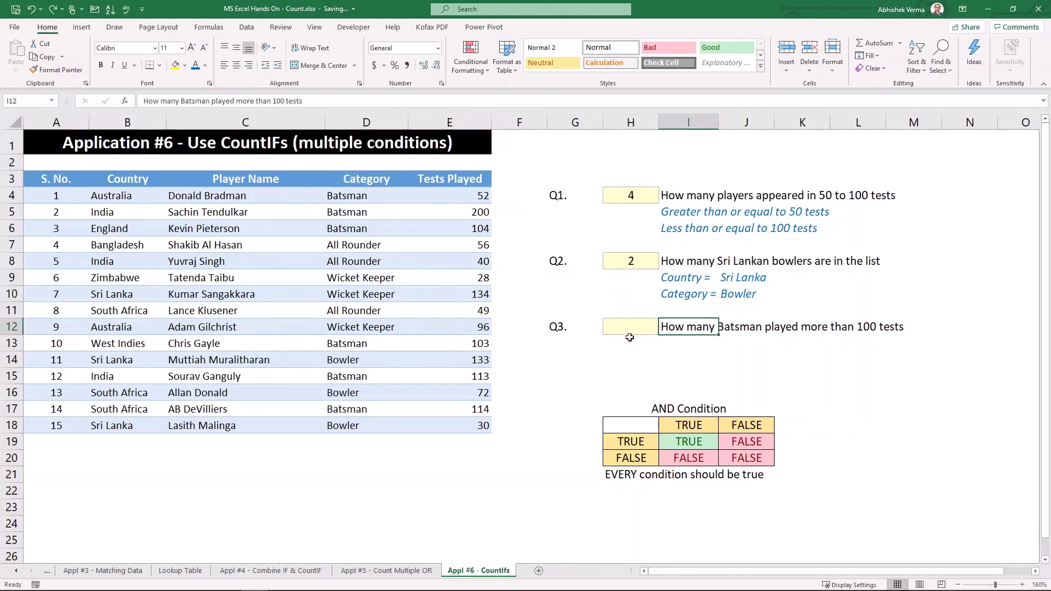
left_click_drag(684, 343, 744, 343)
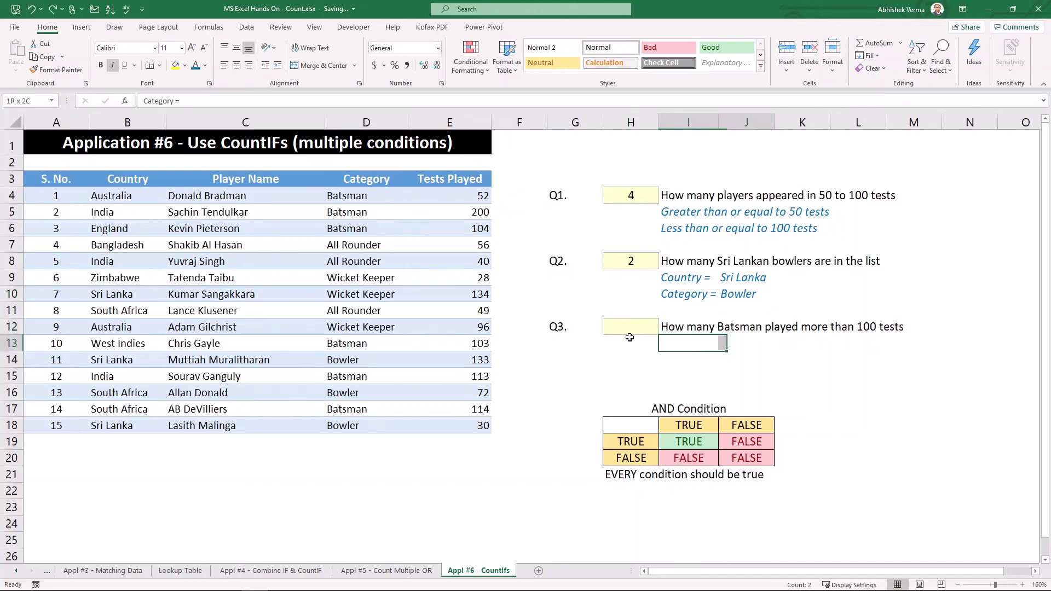
left_click(196, 66)
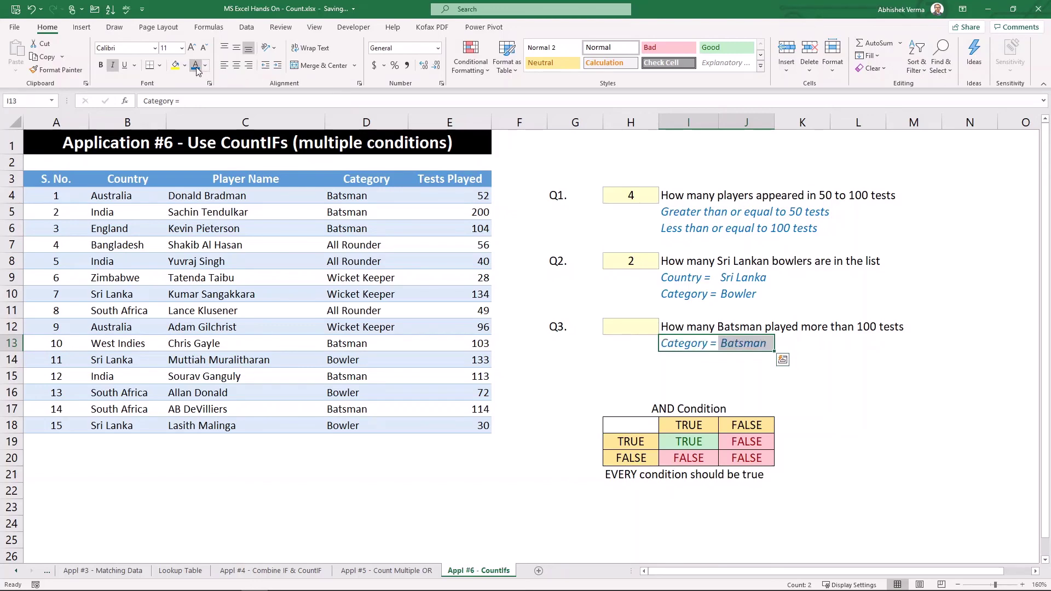
key("Down")
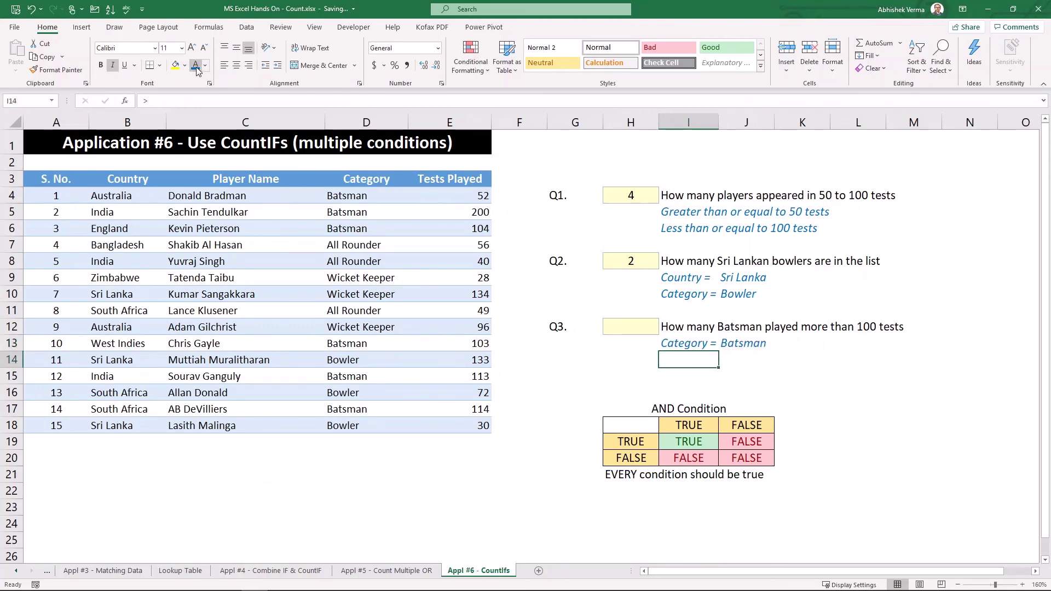
key("shift+Right")
left_click(196, 66)
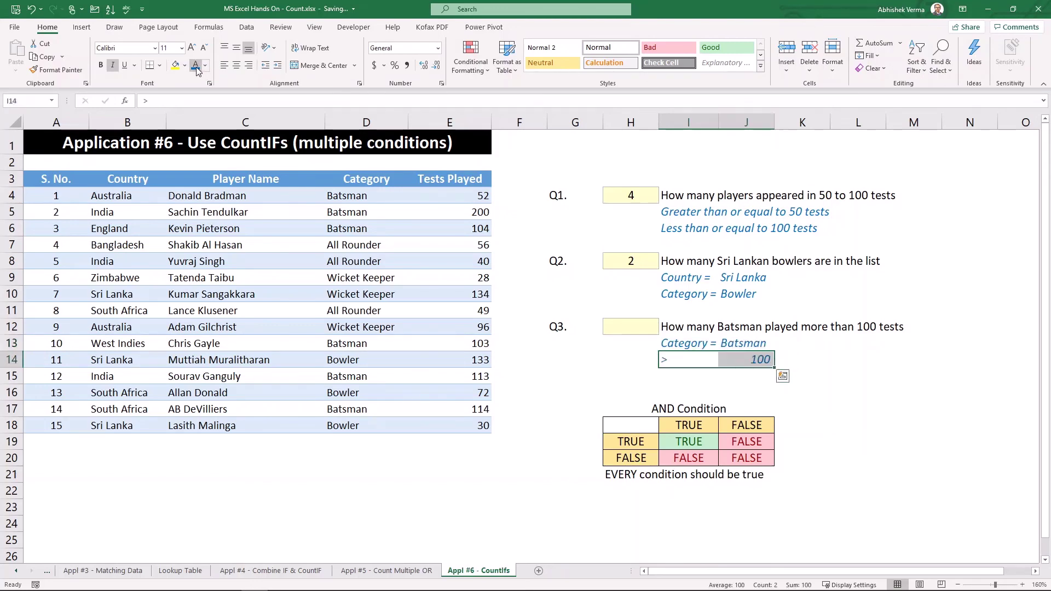
Step: In H12, begin the Q3 formula with a COUNTIFS whose first condition matches D4:D18 against the category in J13
key("Up")
key("Up")
key("Left")
type("=")
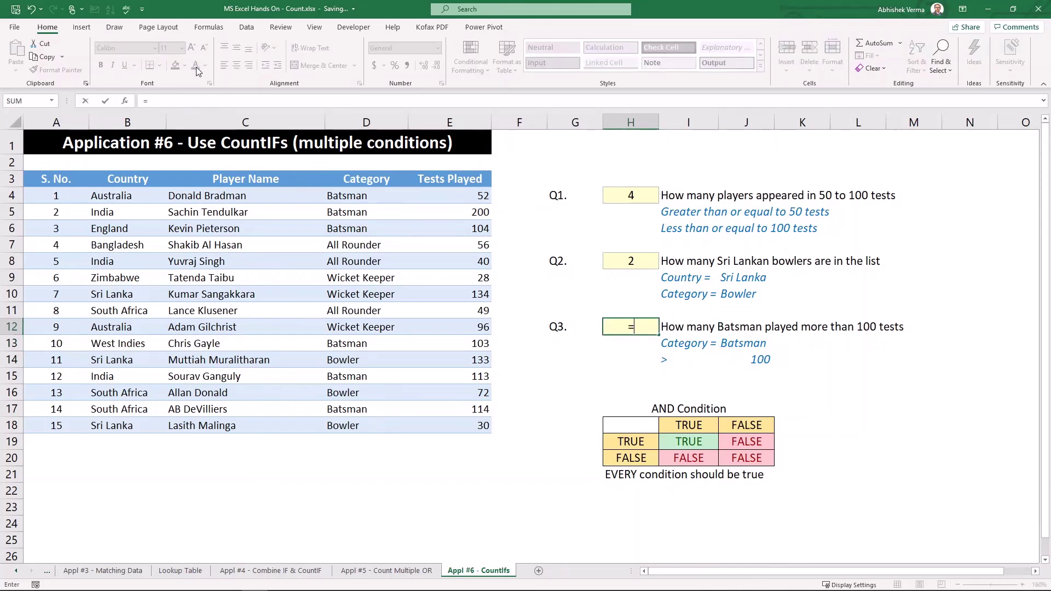
type("countifs")
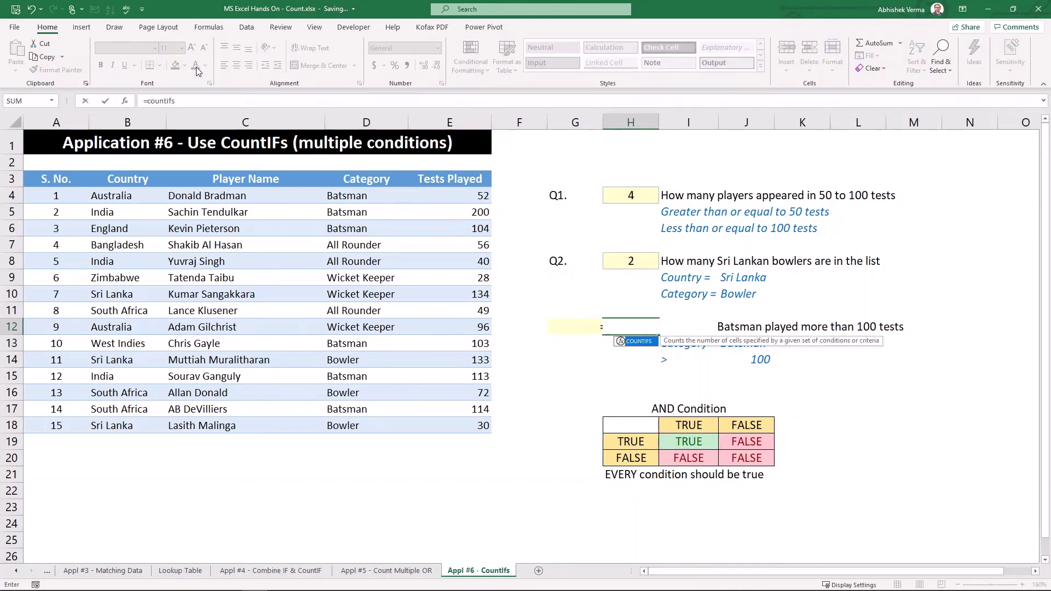
key("Tab")
left_click(371, 198)
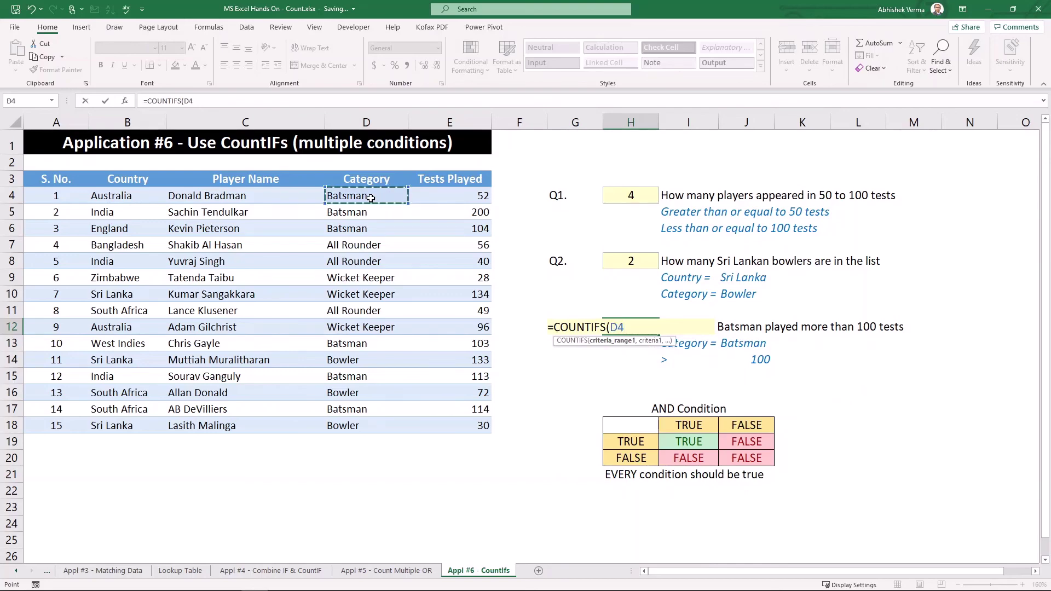
key("ctrl+shift+Down")
type(",")
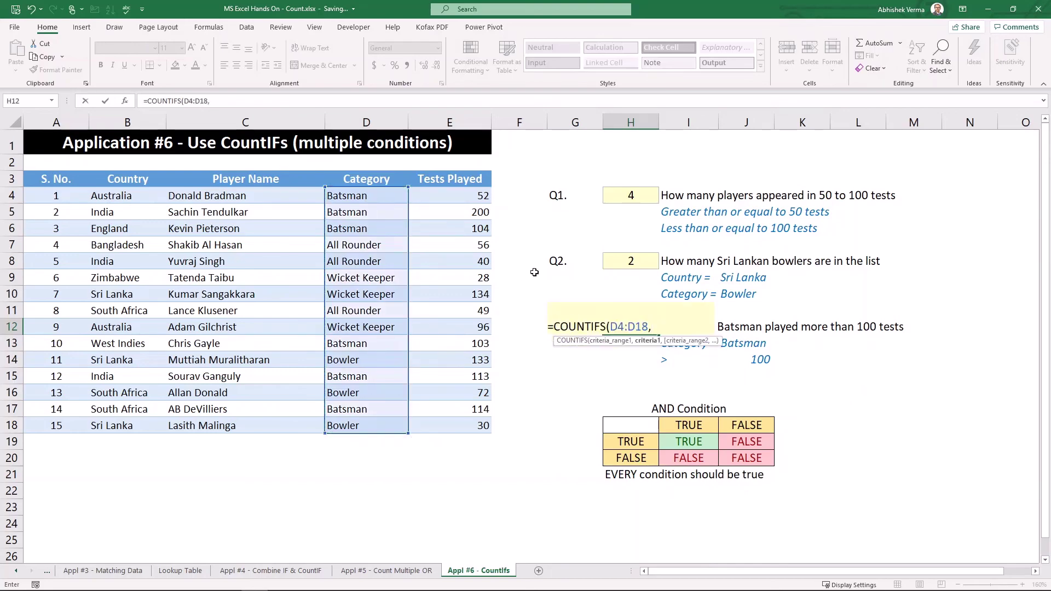
left_click(768, 344)
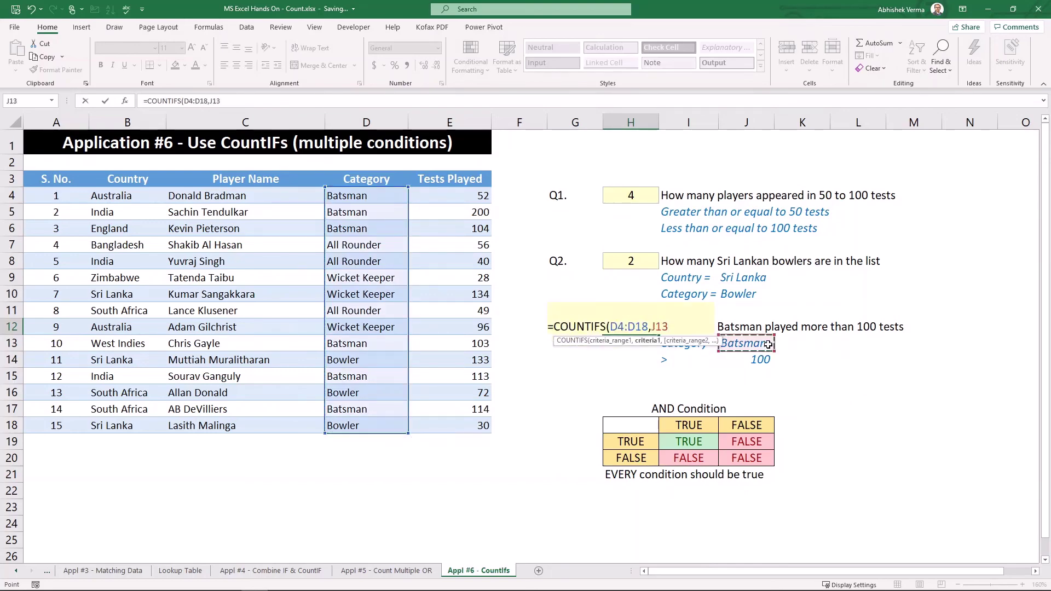
Step: Complete the H12 COUNTIFS formula with the second condition ">100" over E4:E18
type(",")
left_click(461, 198)
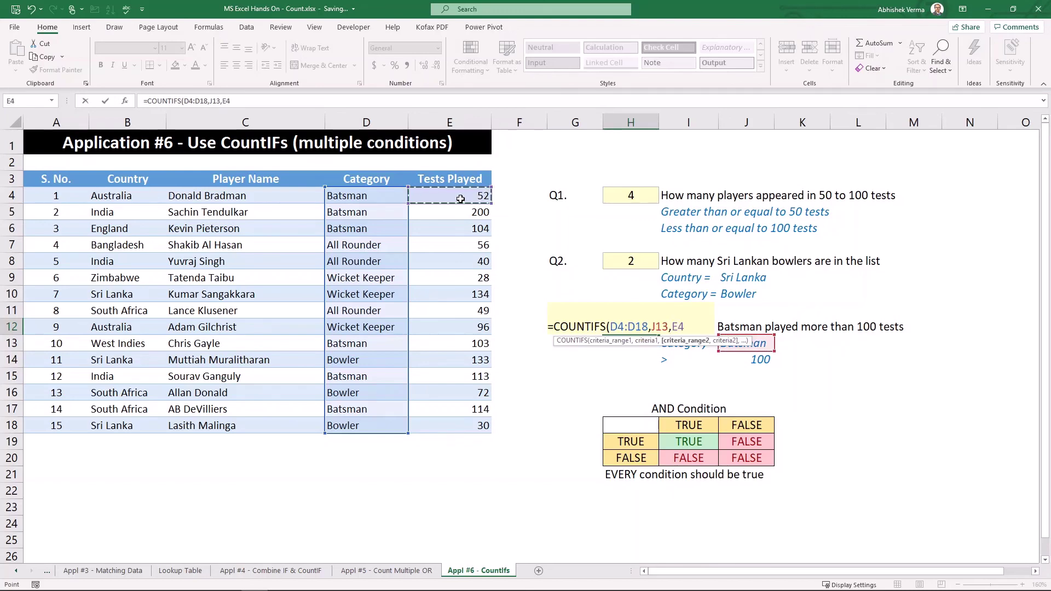
key("ctrl+shift+Down")
type(",")
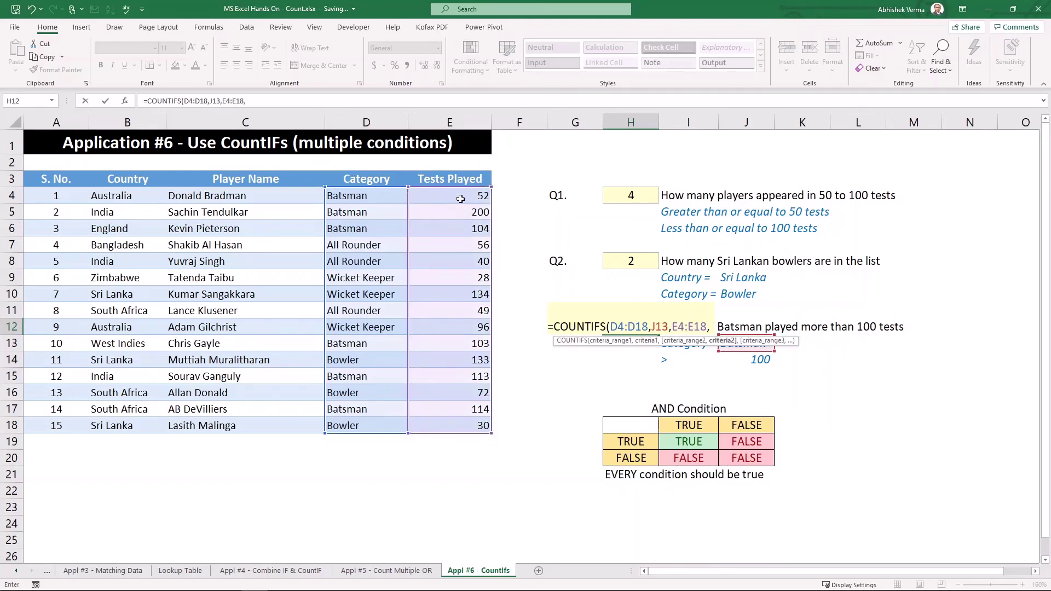
type("\">10")
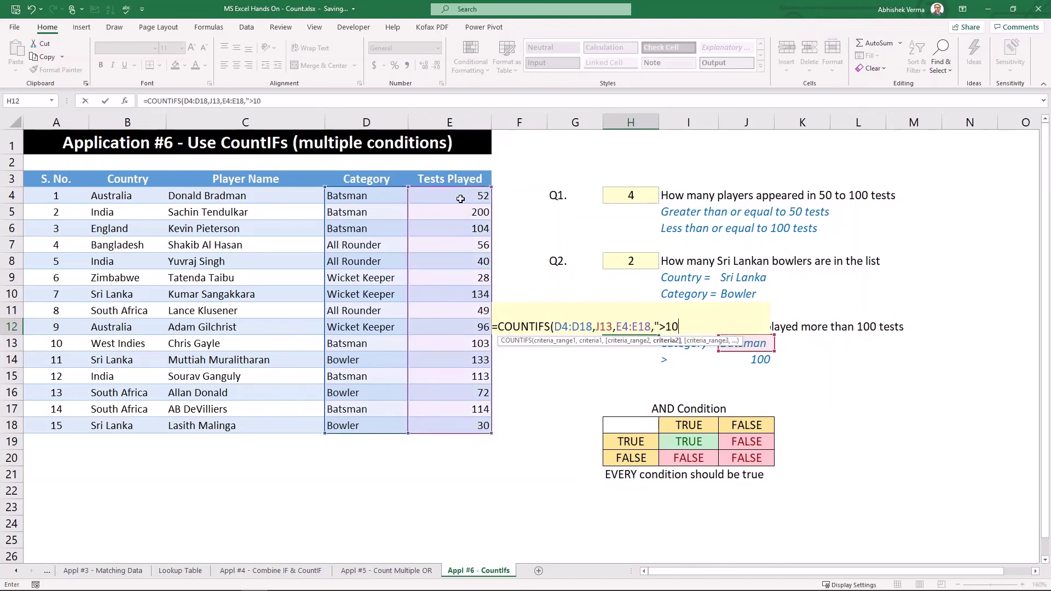
type("0\")")
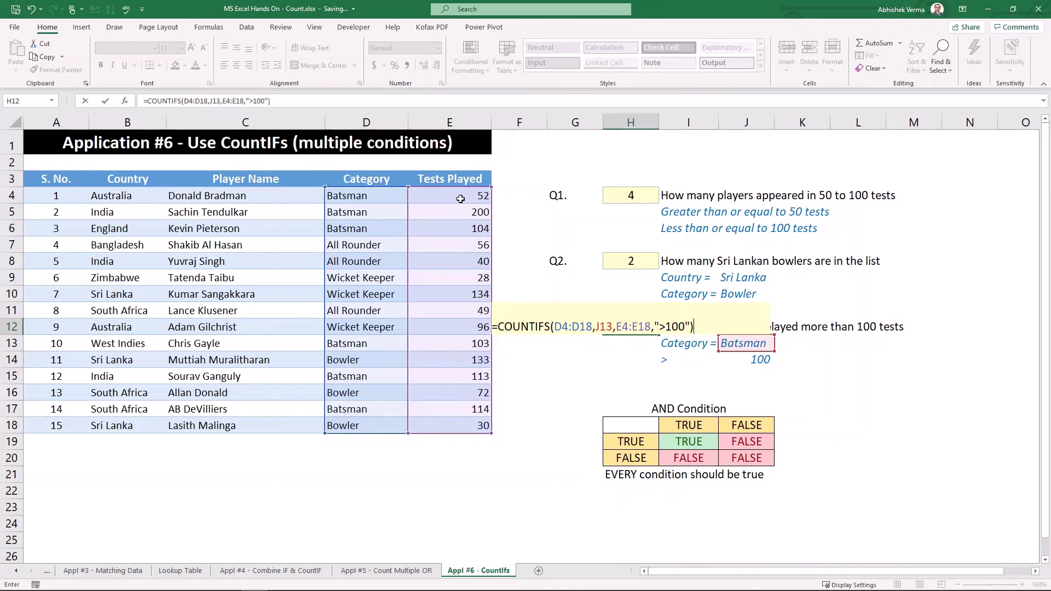
key("Return")
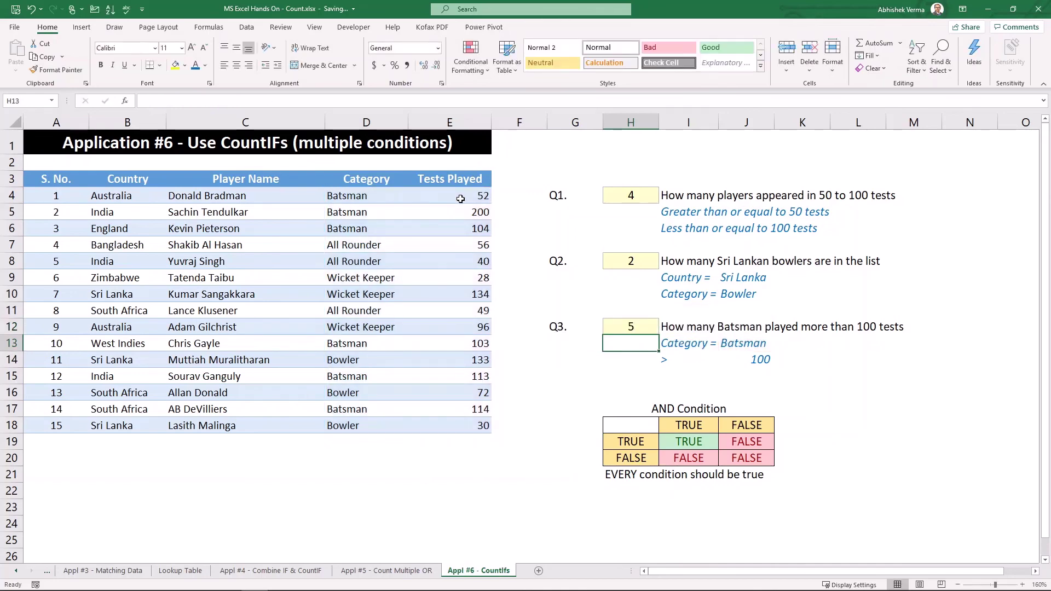